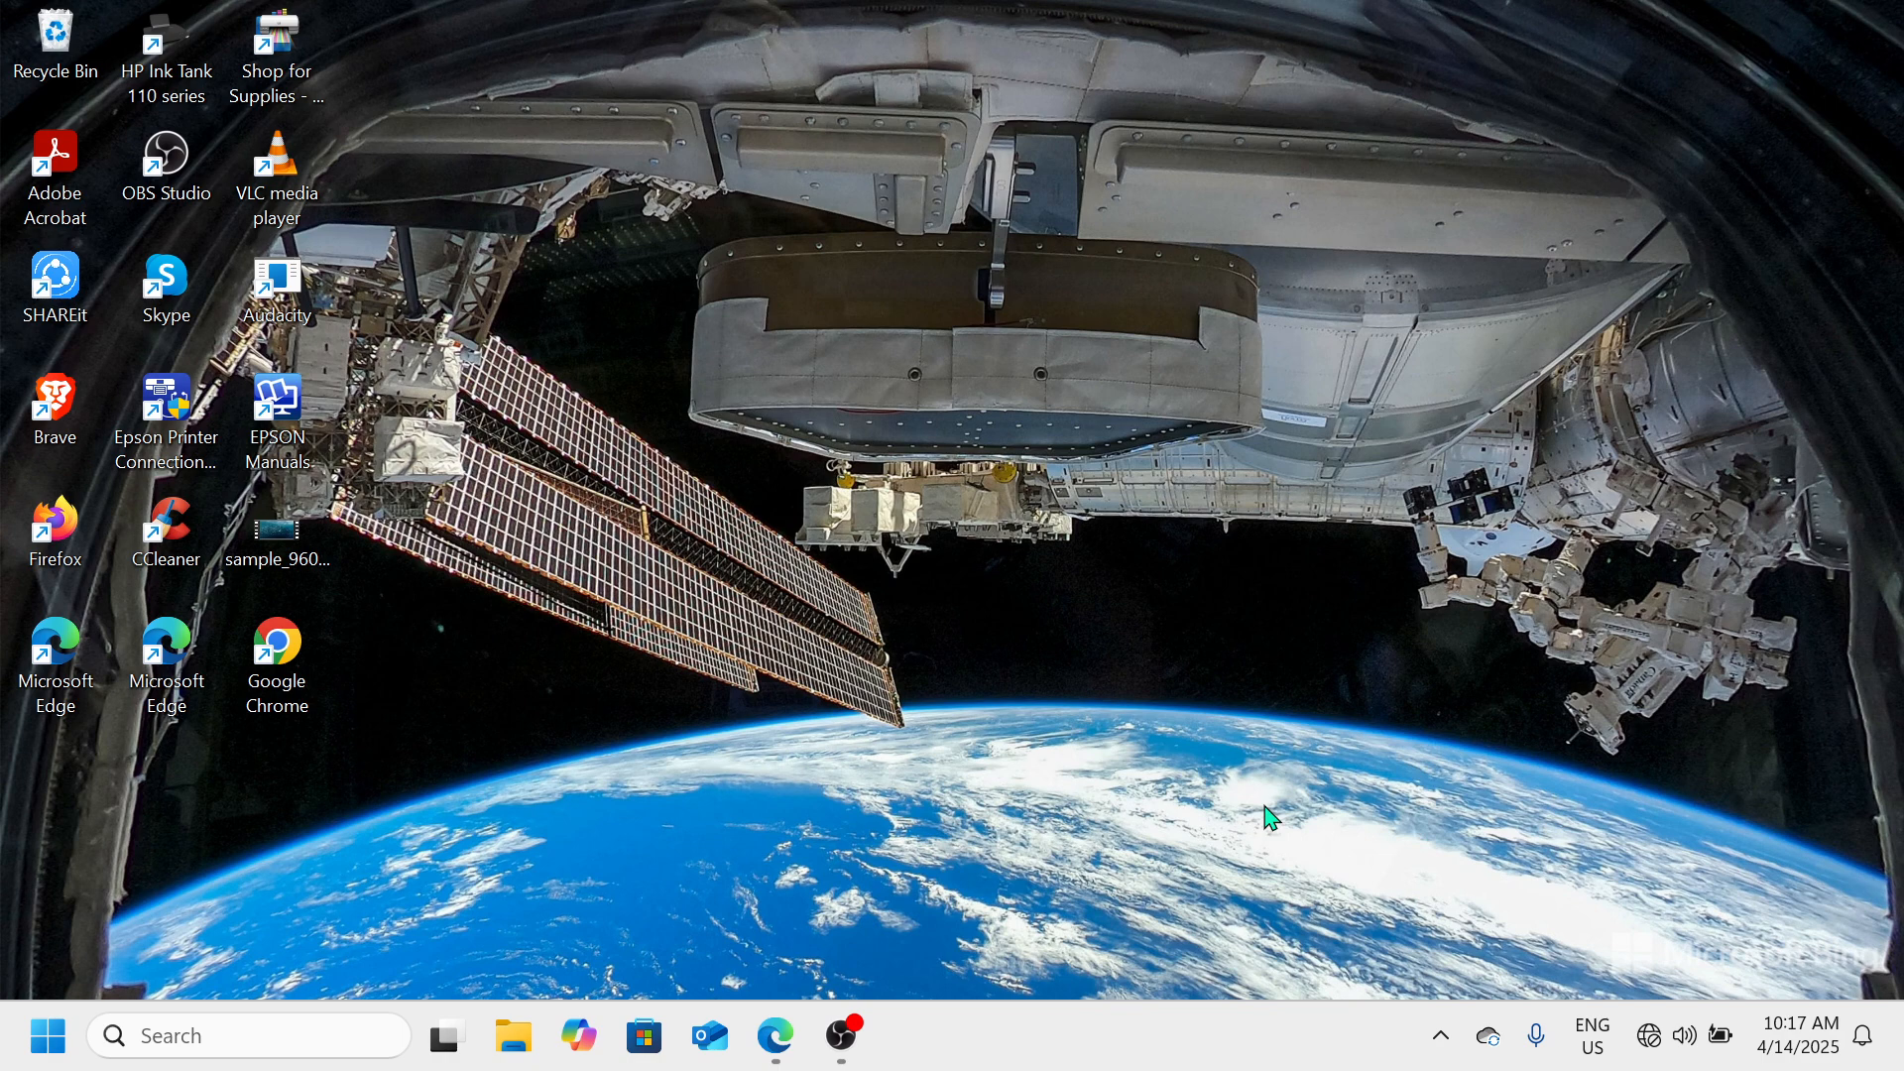
# Open Task Manager, maximize its window, and show the list of startup apps
pyautogui.rightClick(47, 1060)
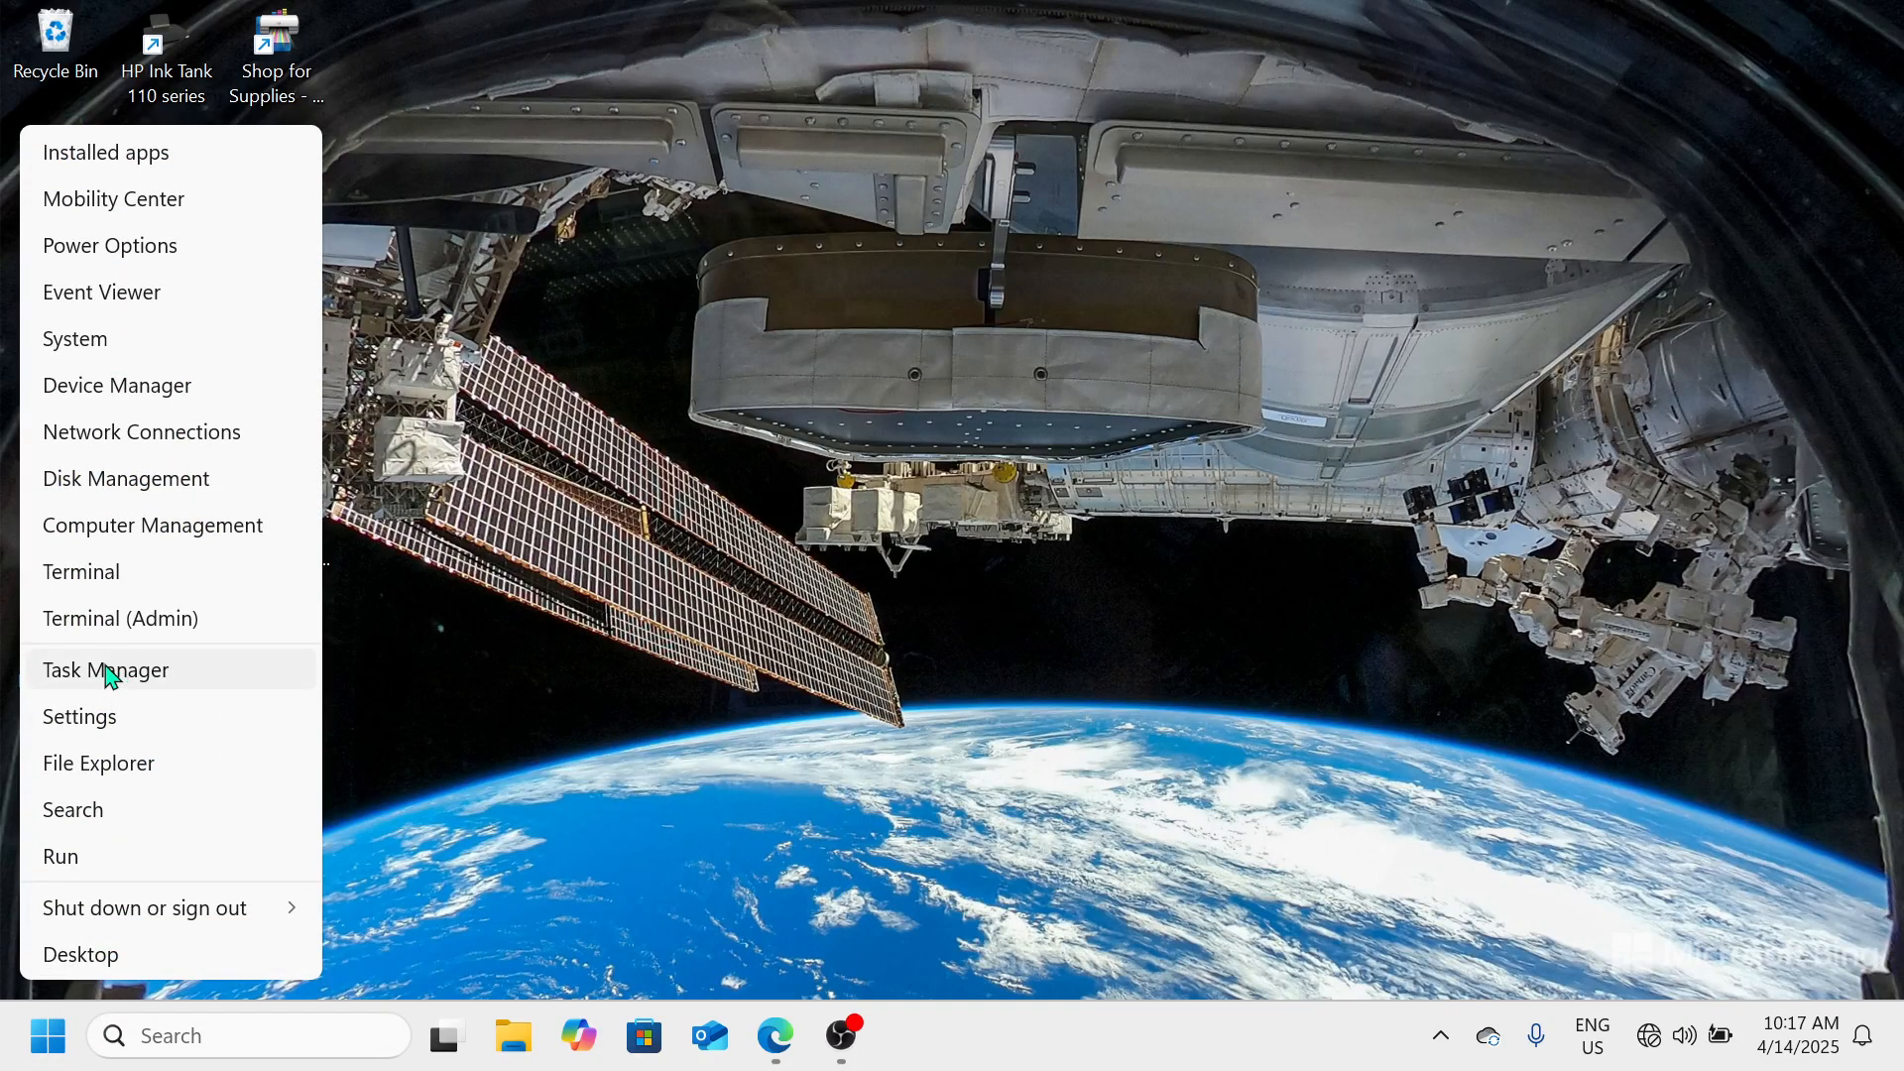
pyautogui.click(1286, 622)
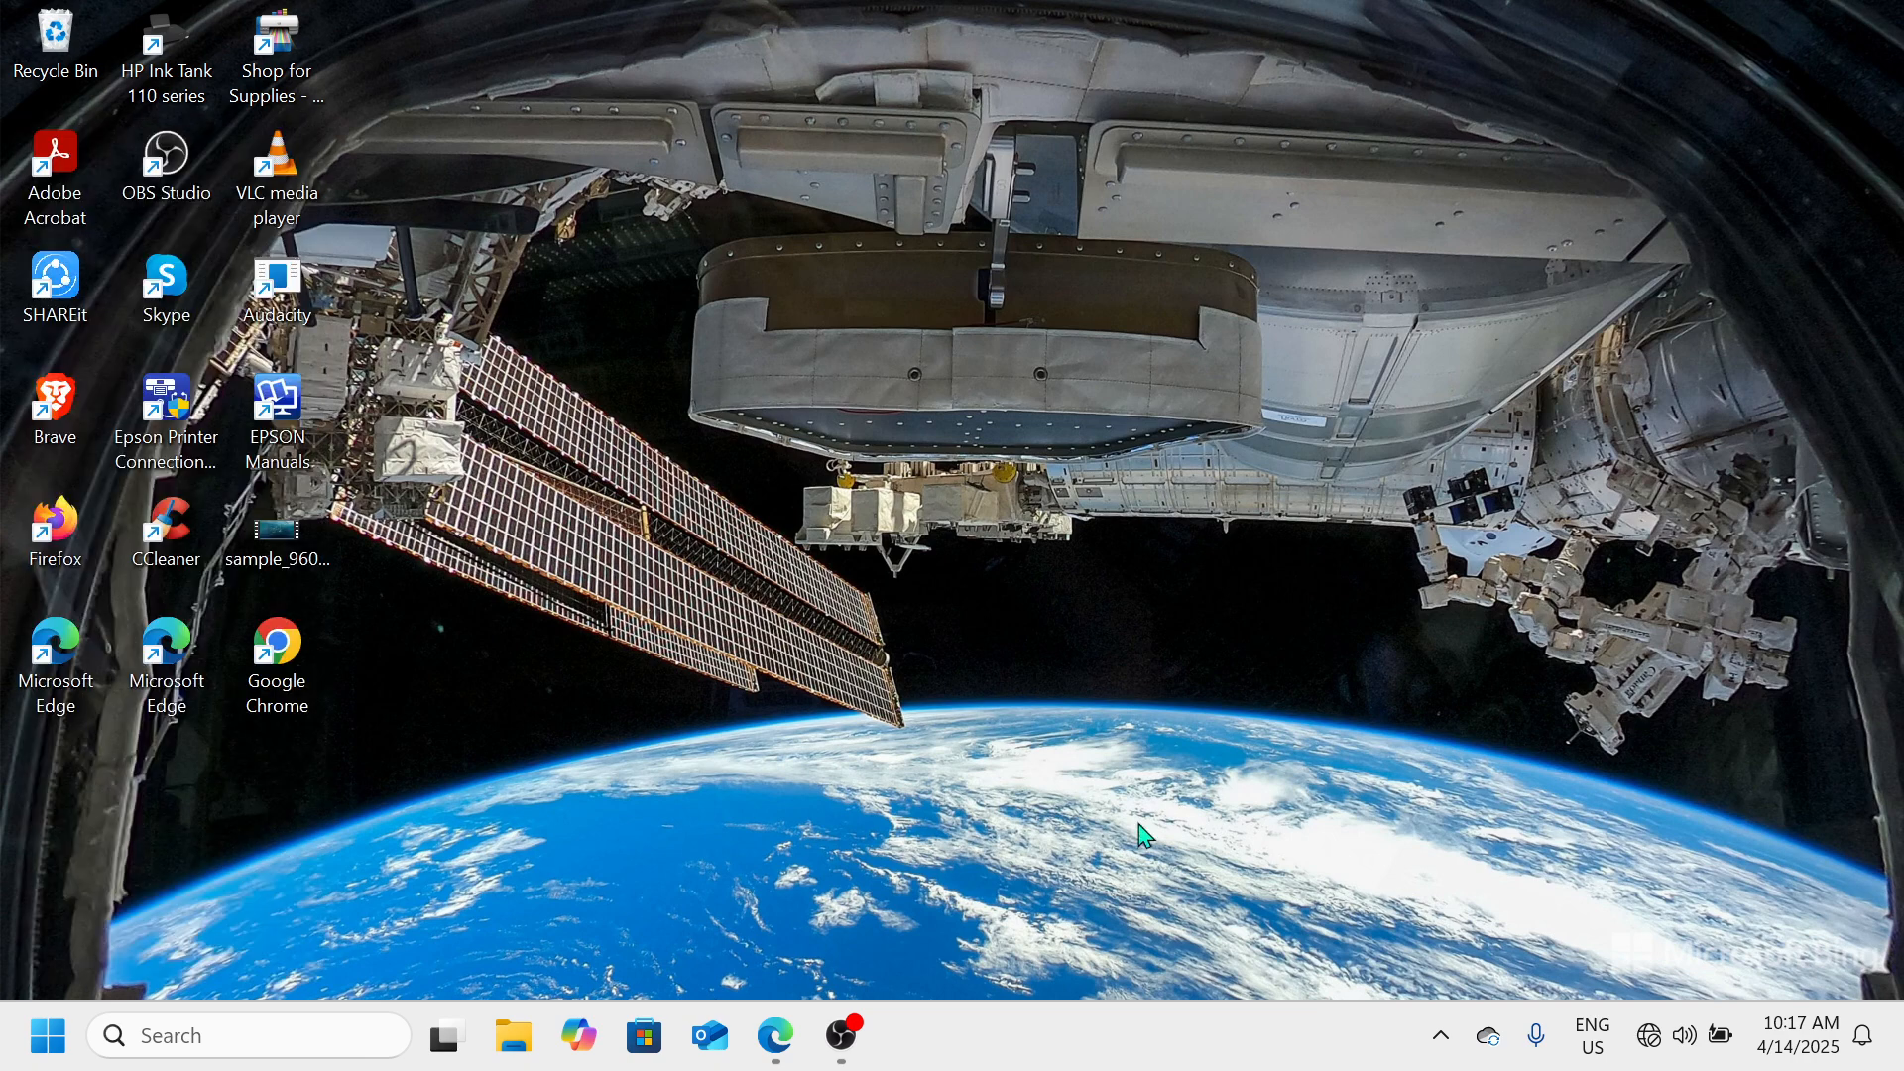
pyautogui.rightClick(1089, 1032)
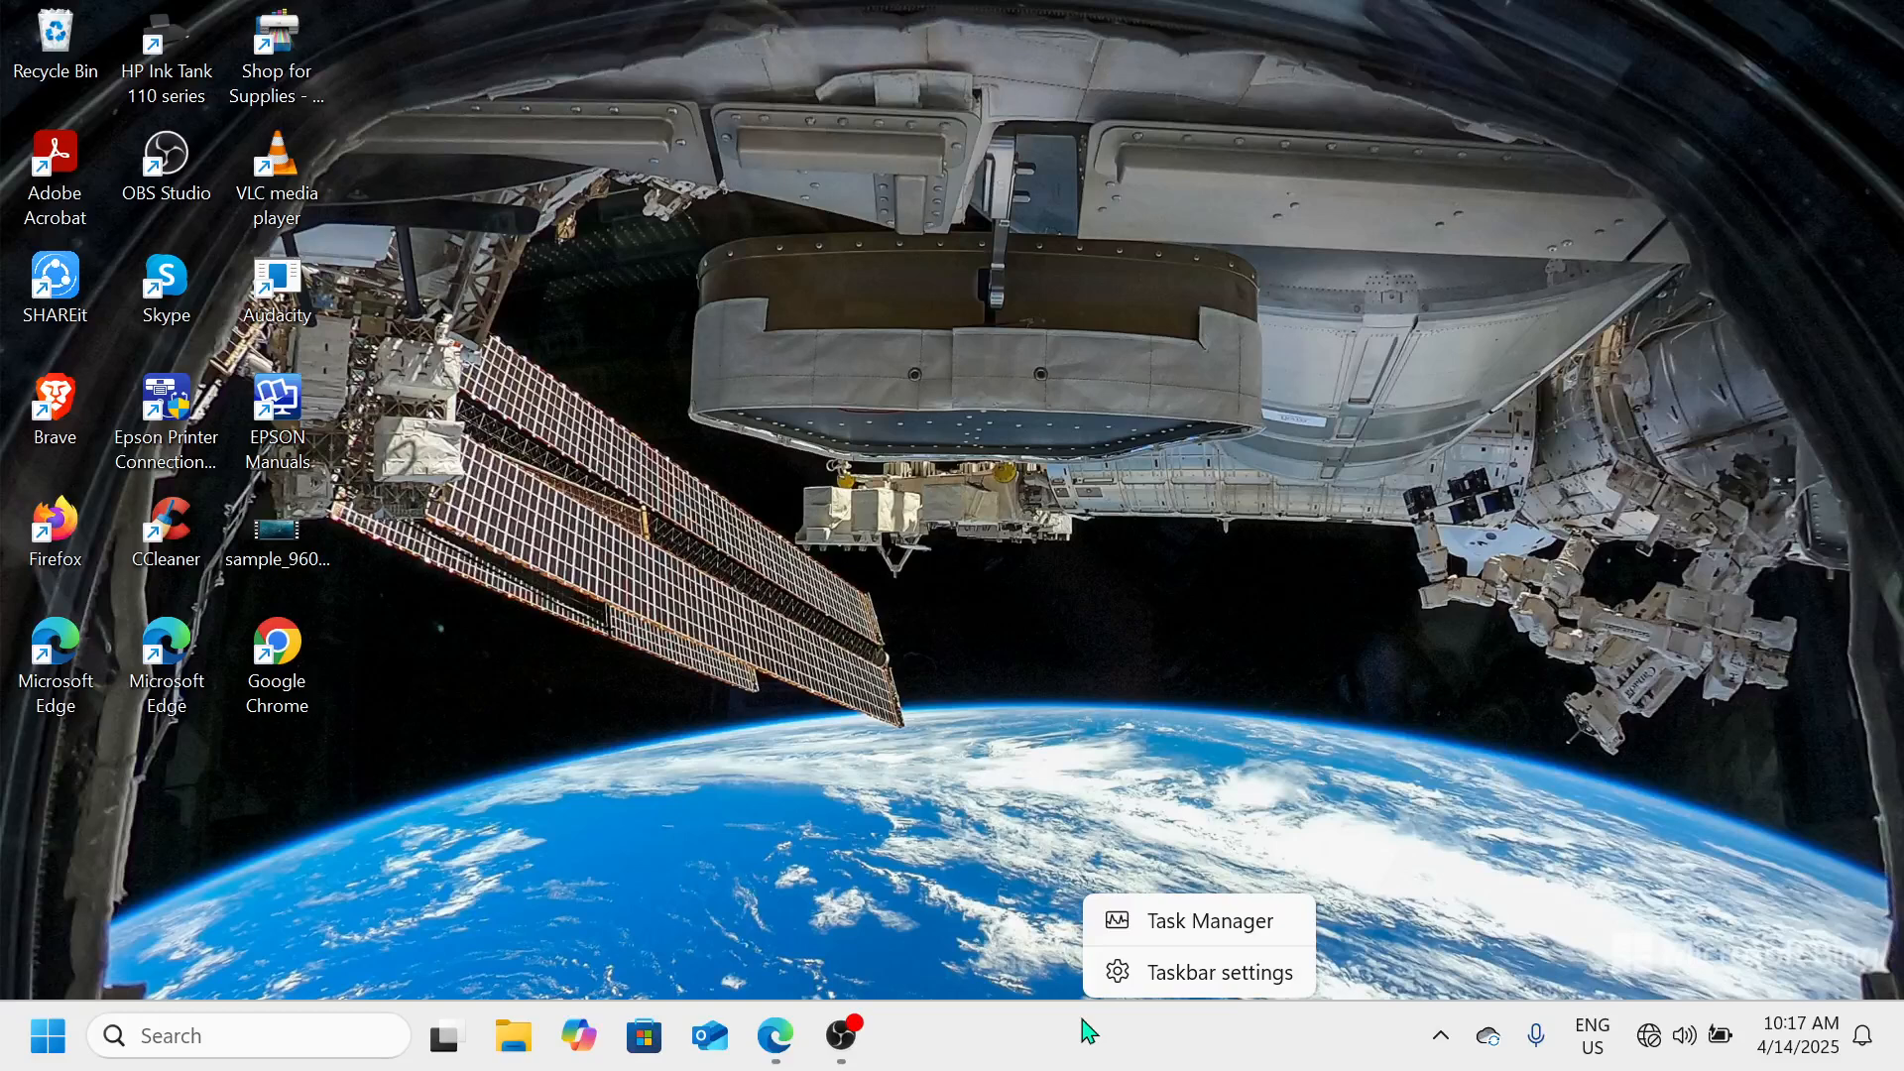
pyautogui.click(1180, 941)
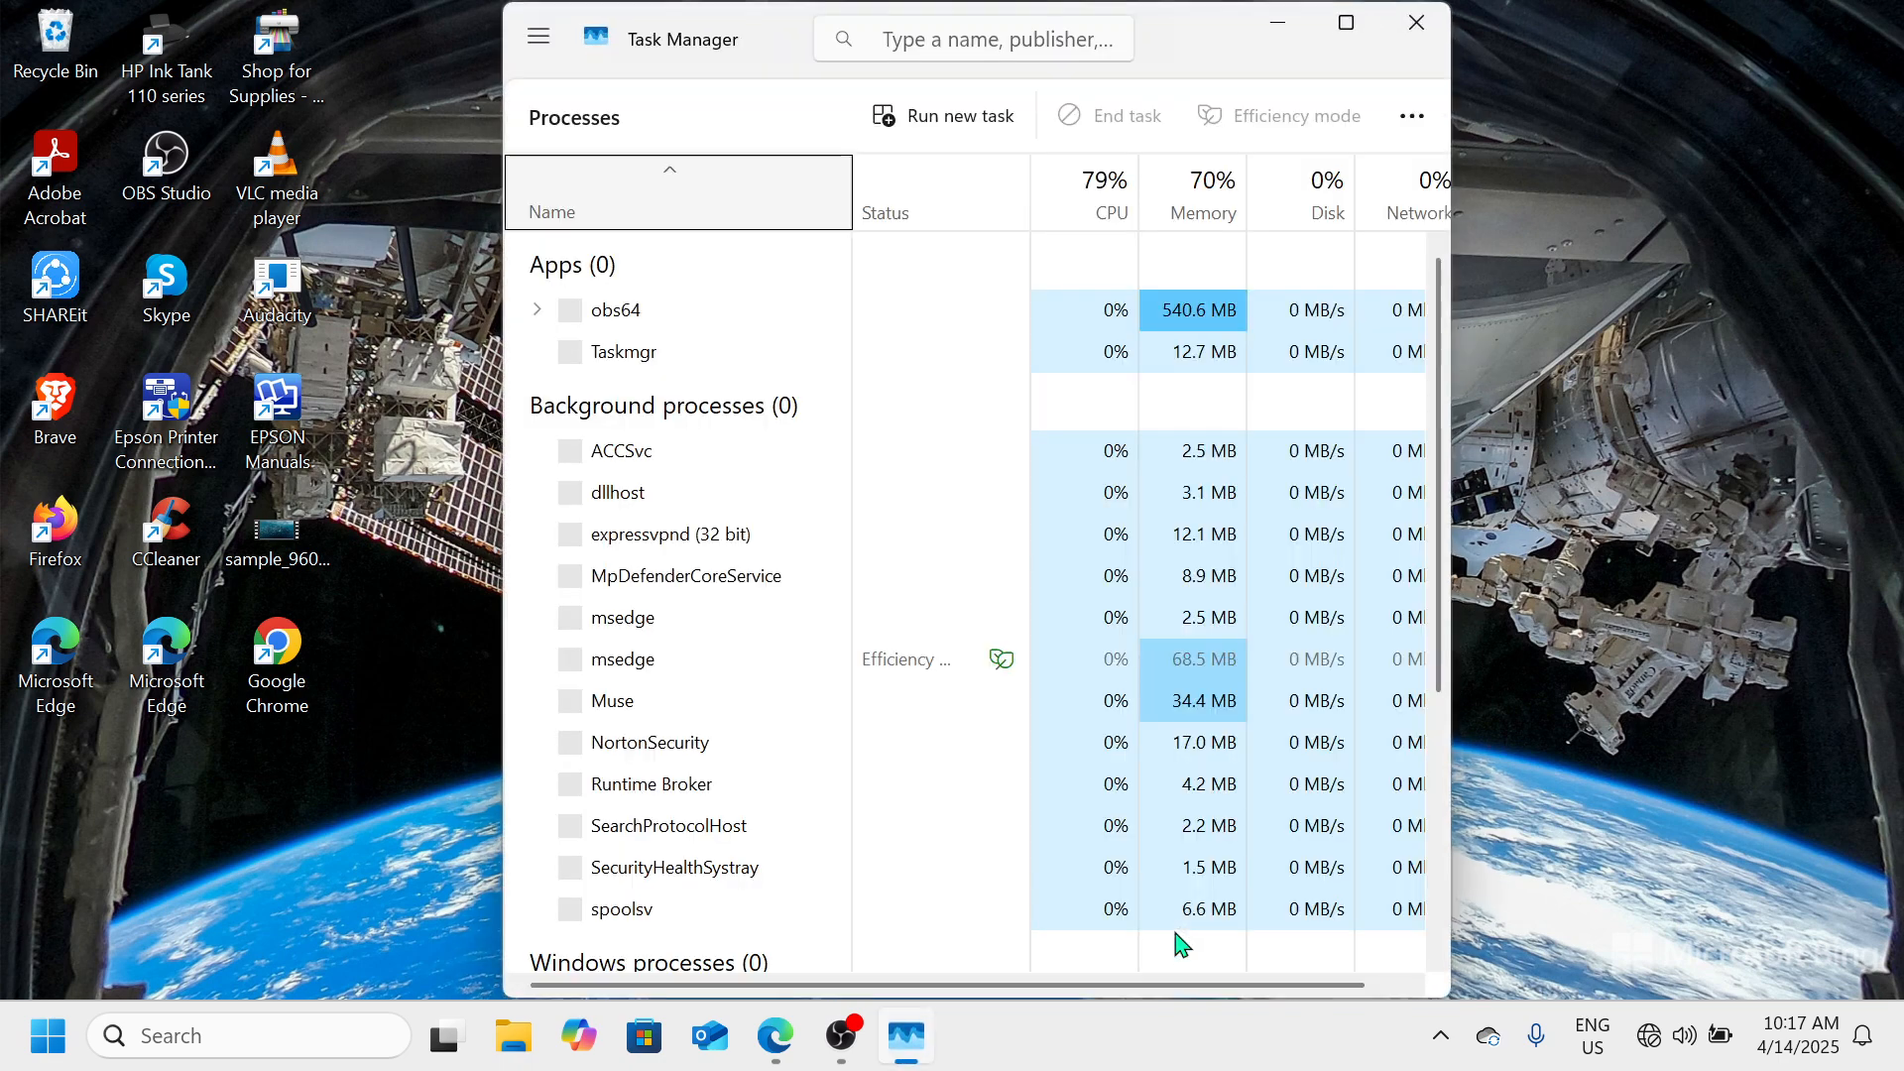
pyautogui.click(1348, 33)
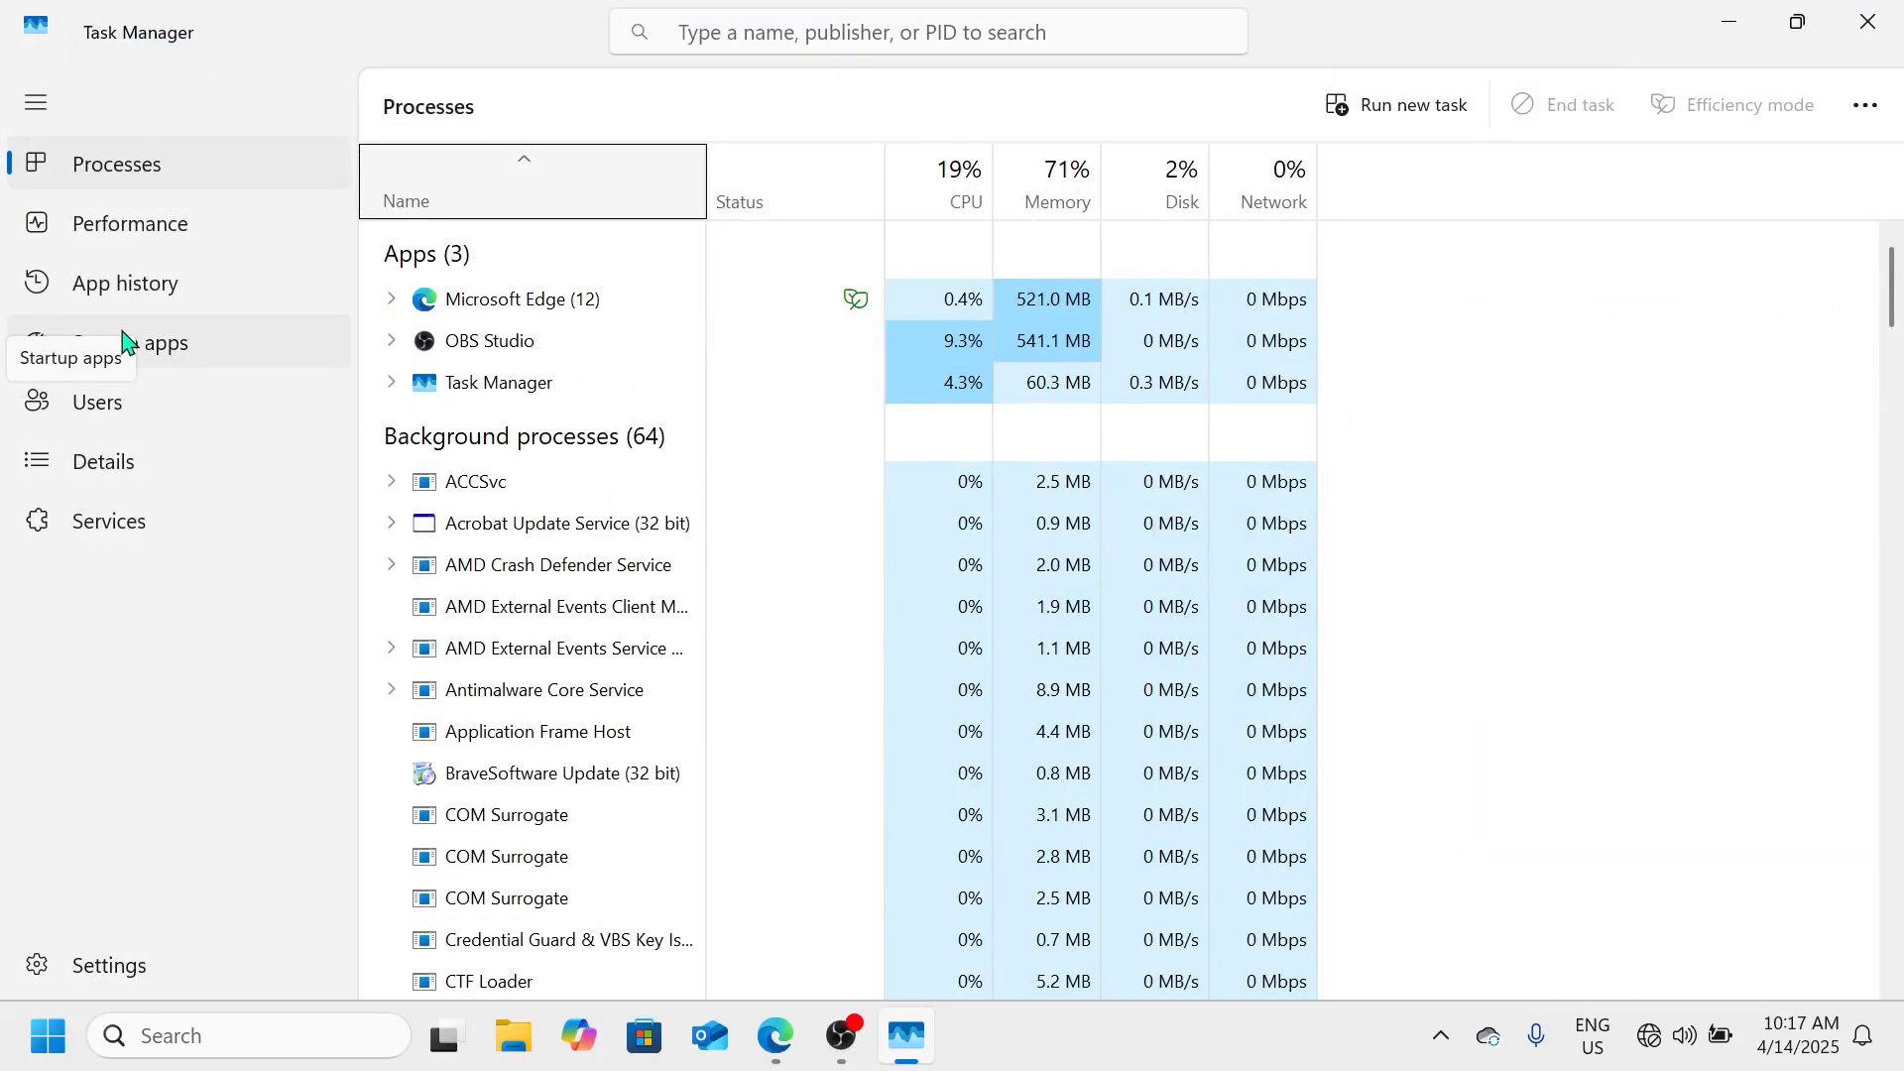
pyautogui.click(183, 365)
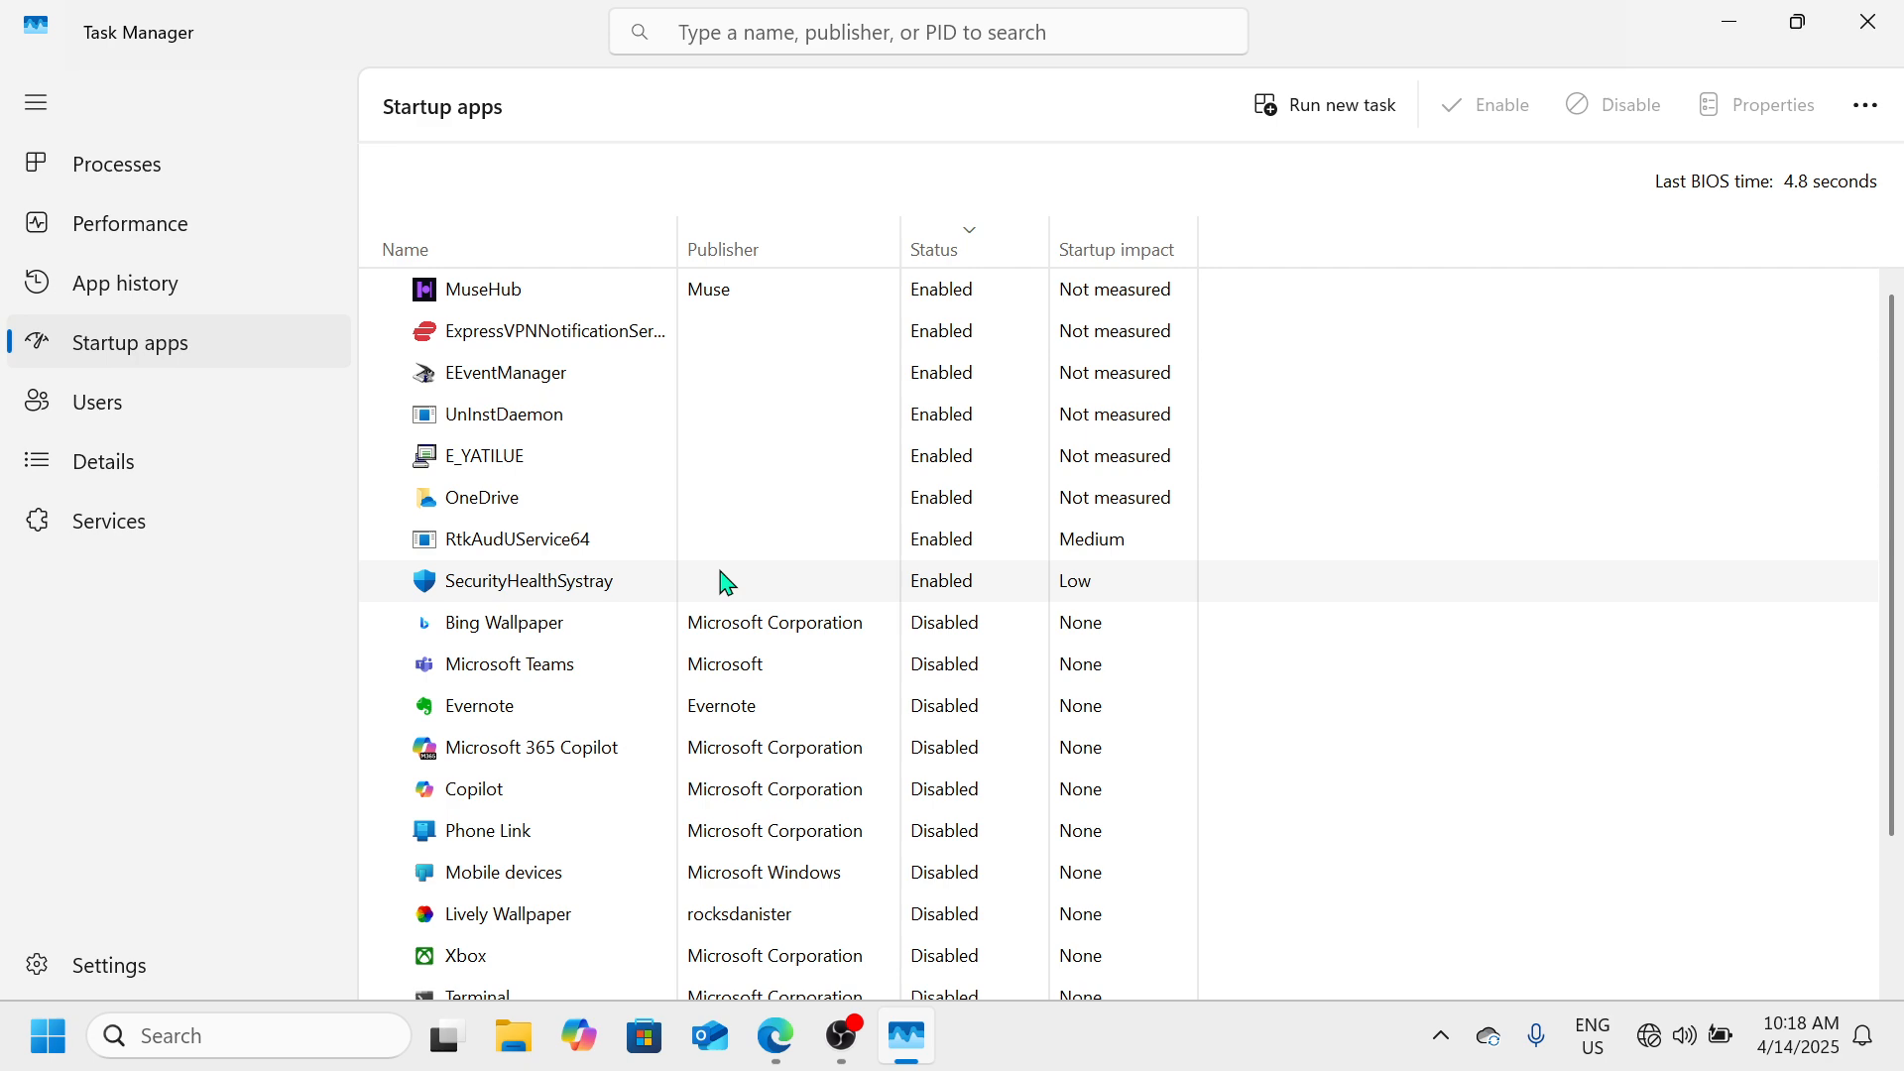
# View the available actions for the SecurityHealthSystray startup entry, dismiss them, and close Task Manager
pyautogui.rightClick(812, 600)
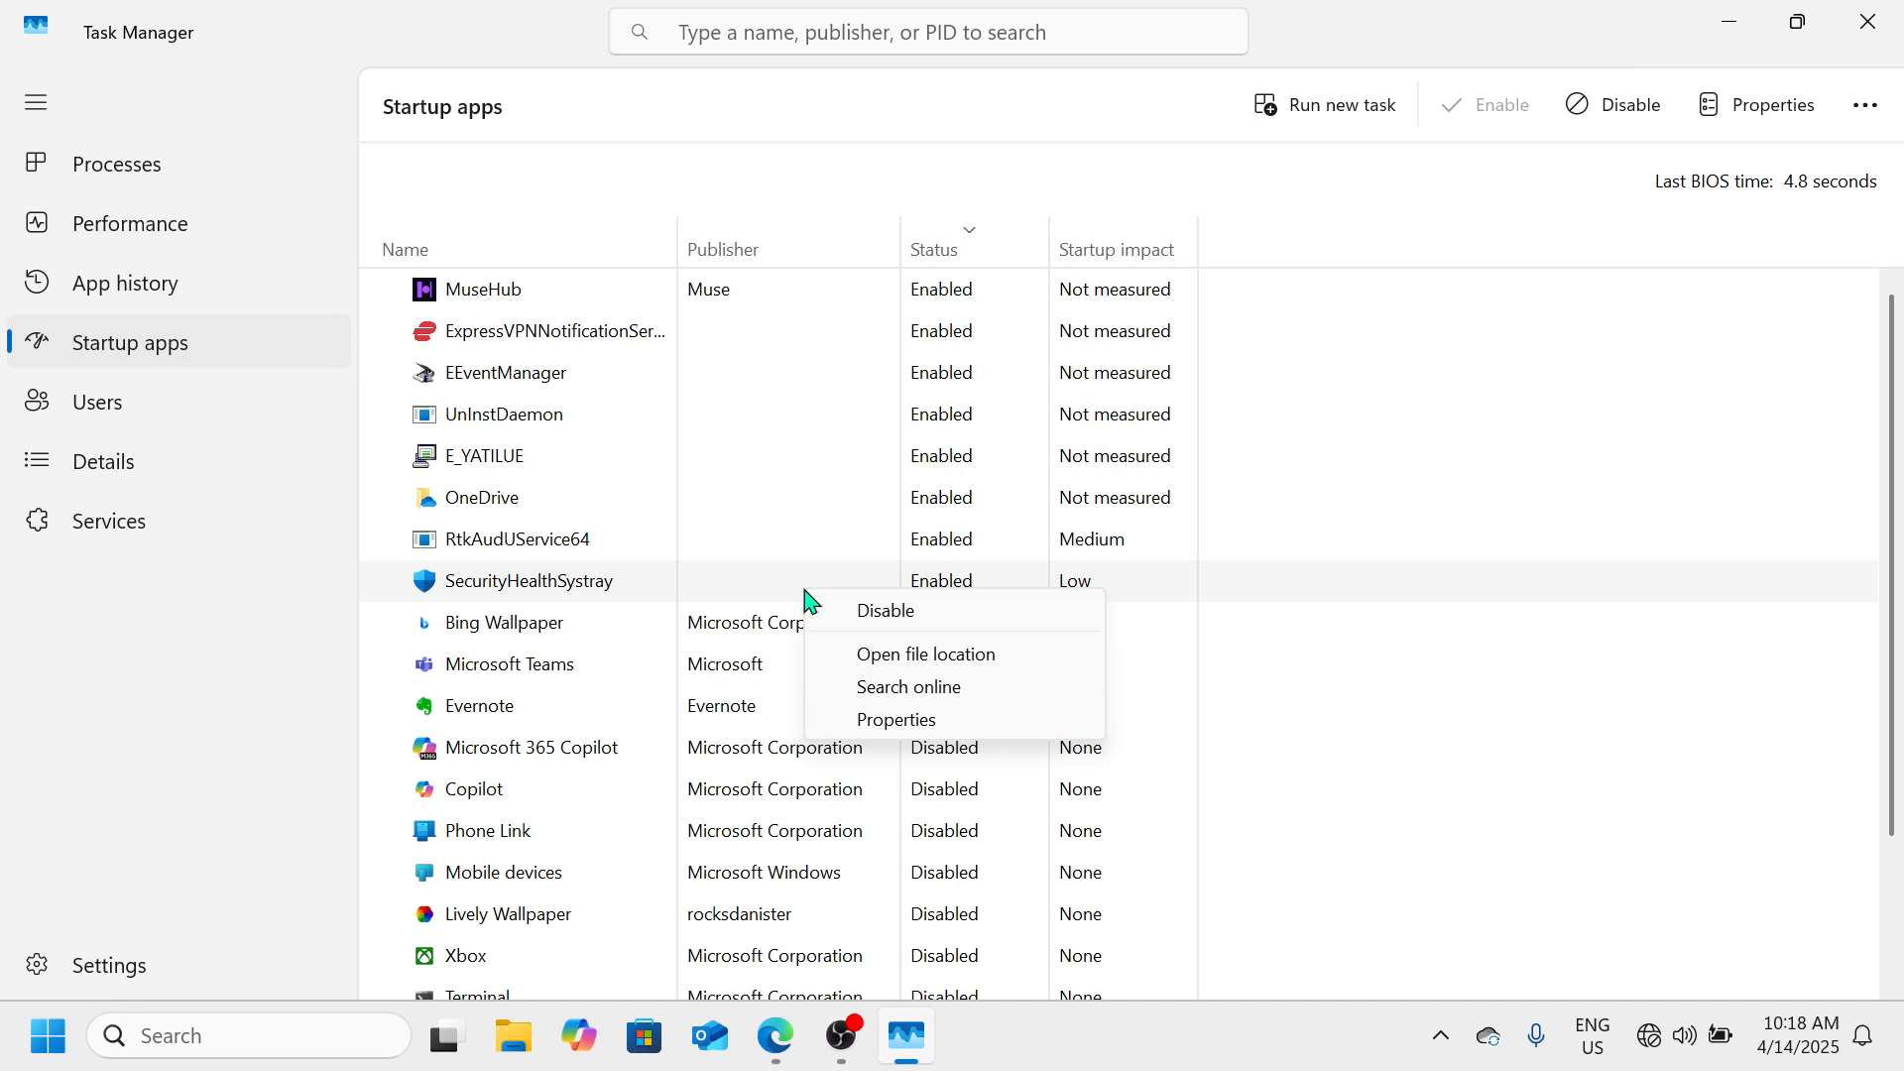
pyautogui.click(1260, 758)
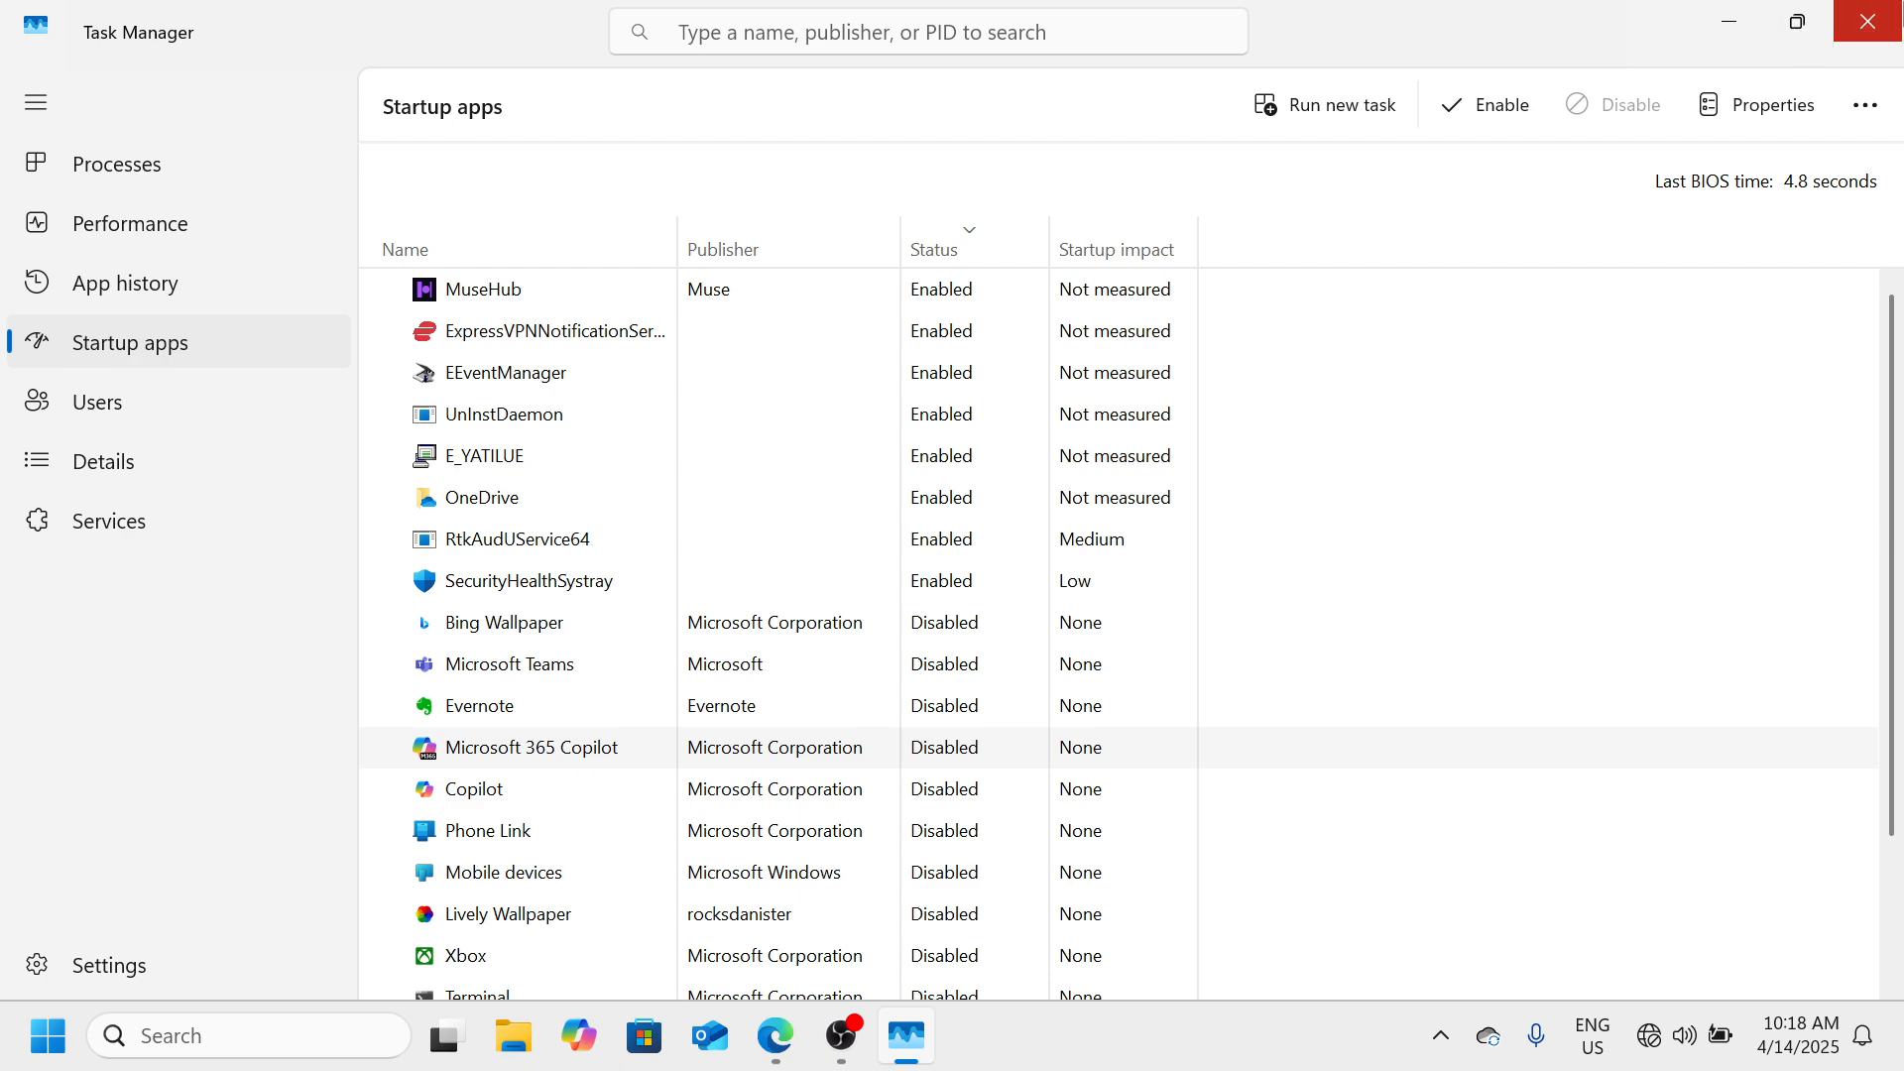
pyautogui.click(1869, 21)
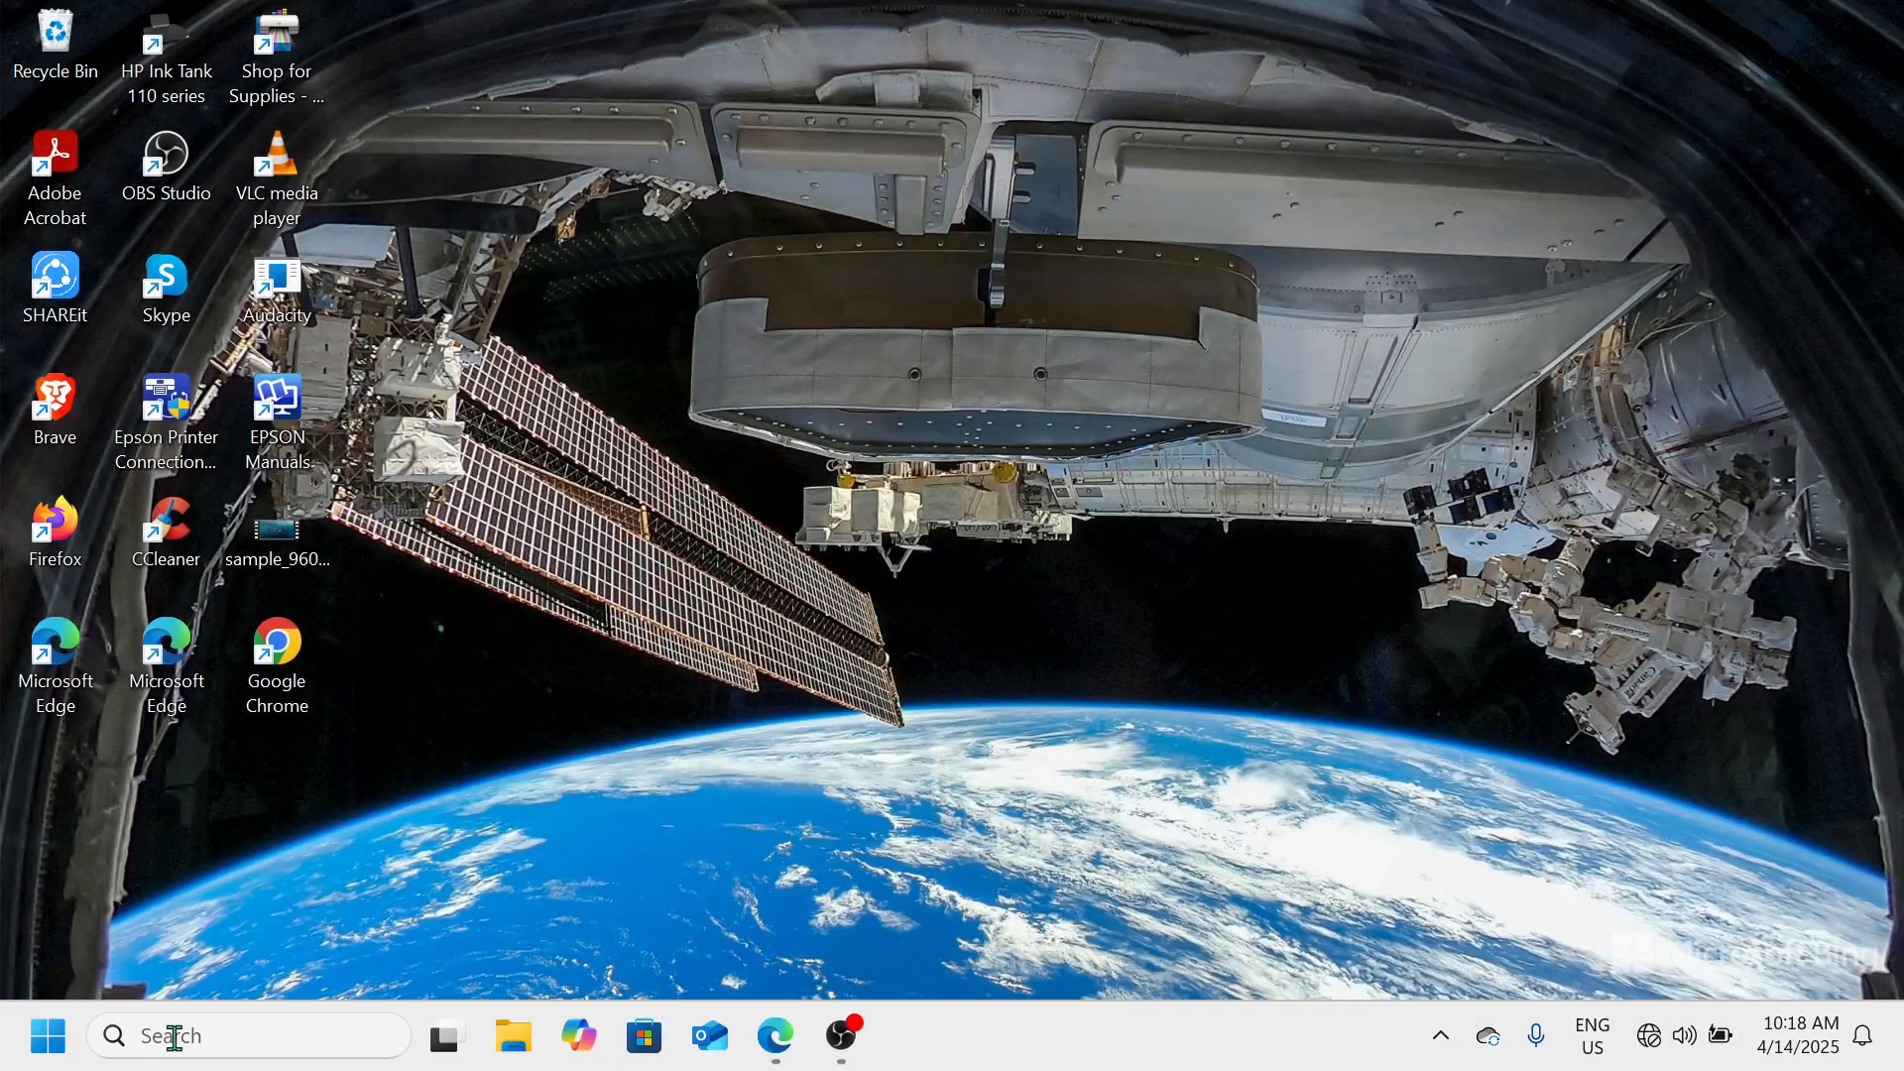
# Search Windows for "choo", open Choose a power plan to view the available plans, and close the window
pyautogui.click(177, 1036)
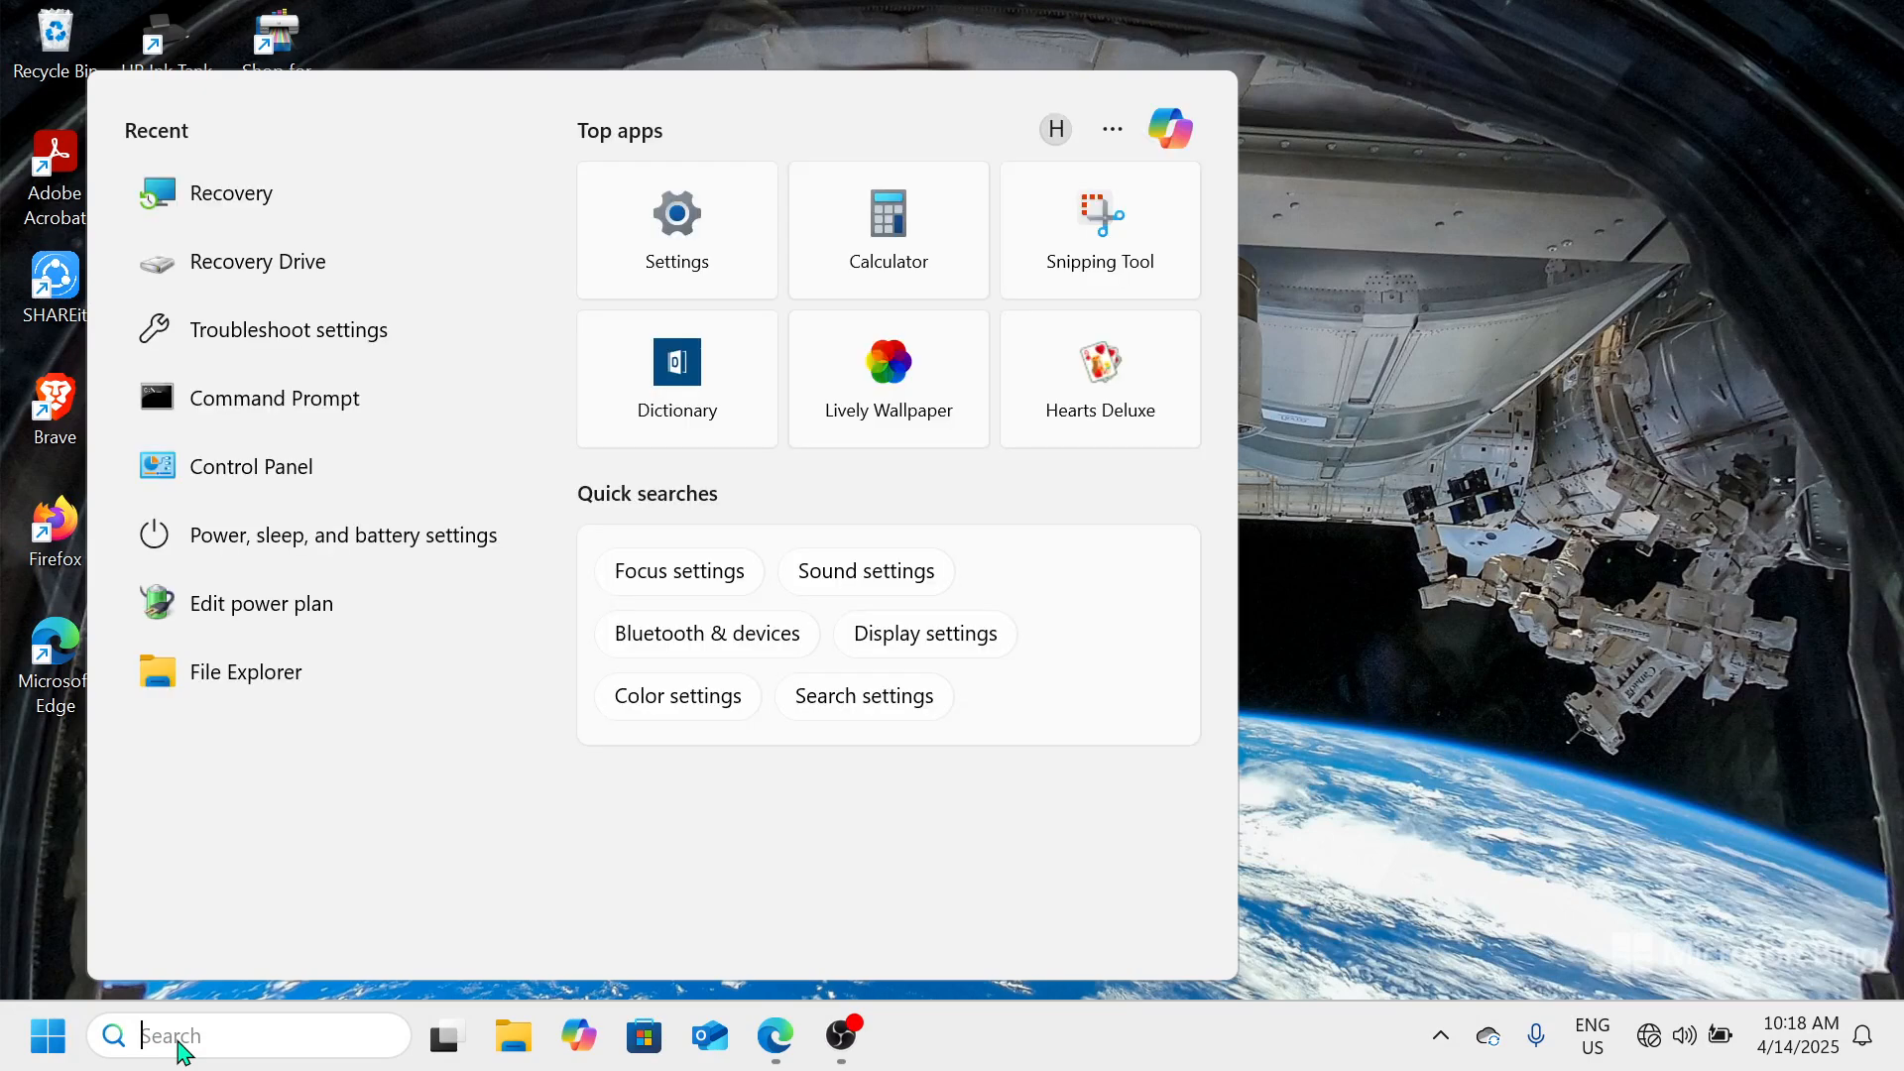
pyautogui.write('choo')
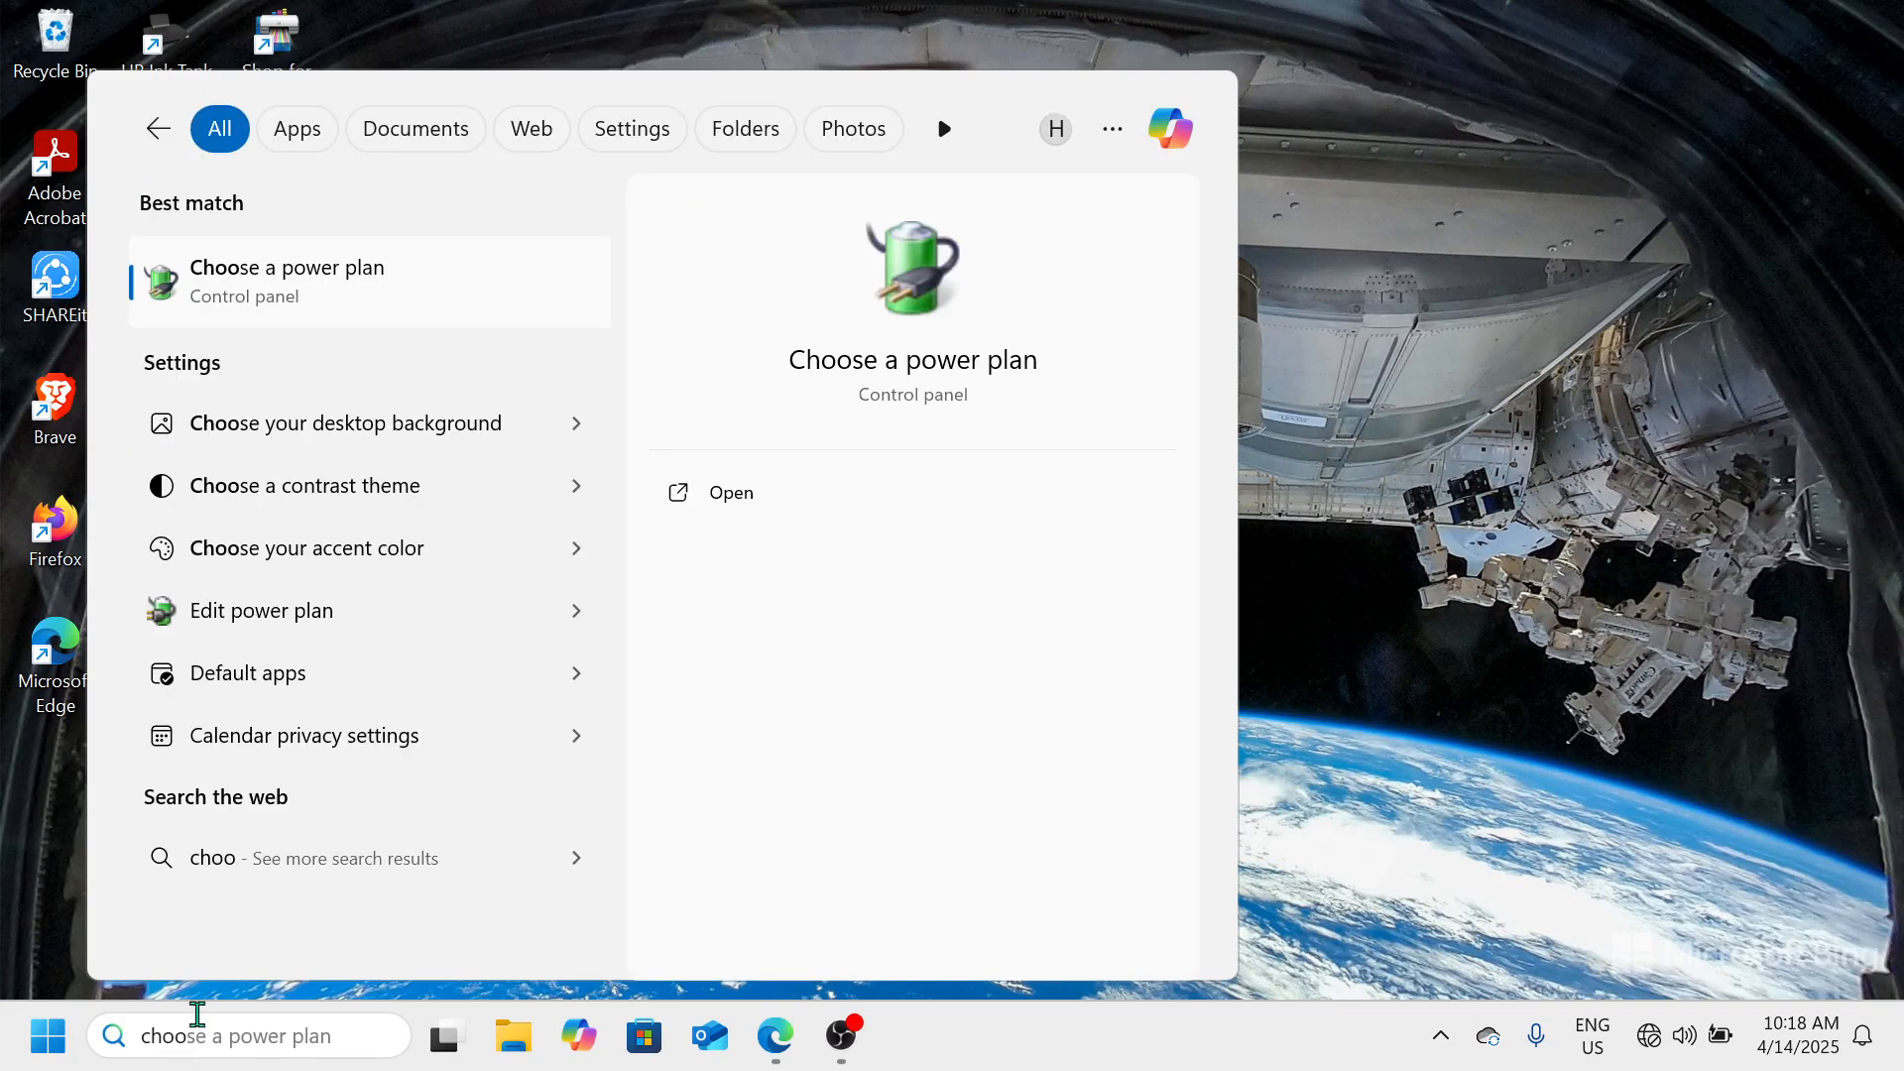
pyautogui.click(449, 281)
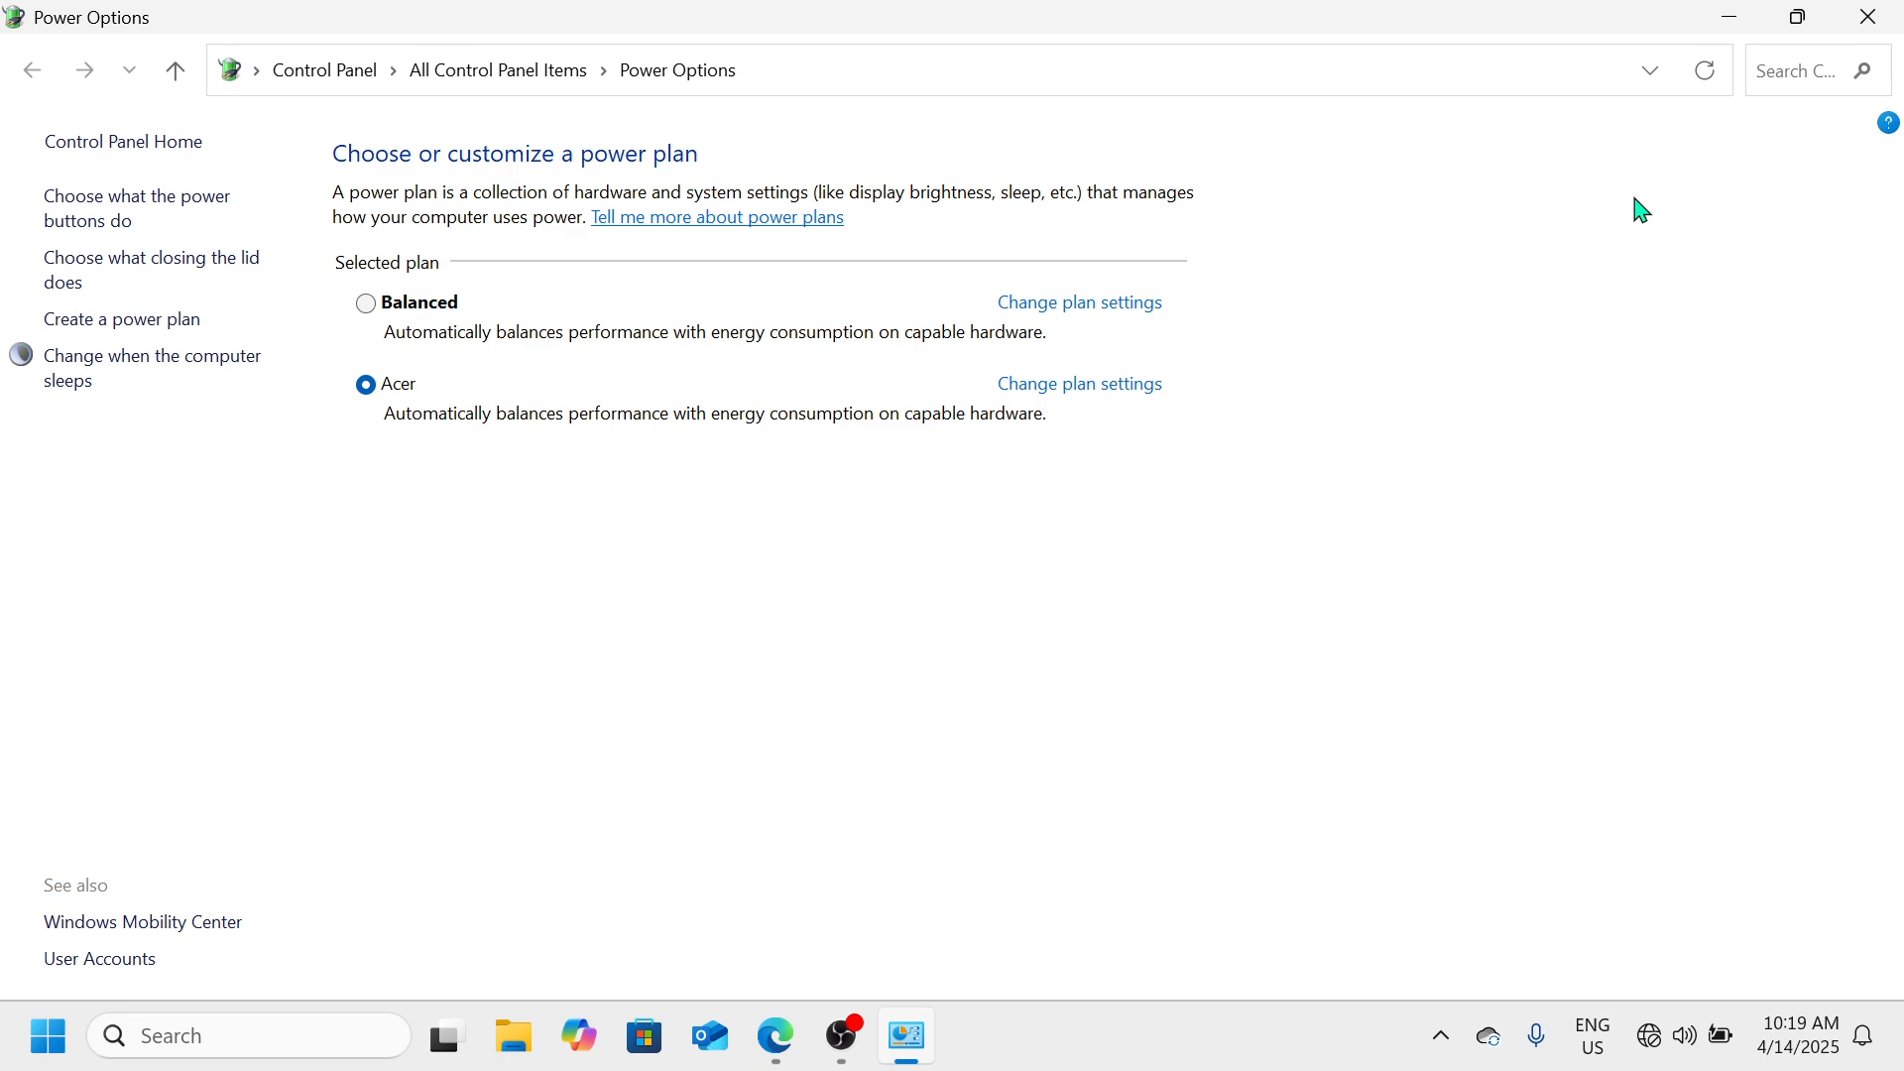
pyautogui.click(1885, 14)
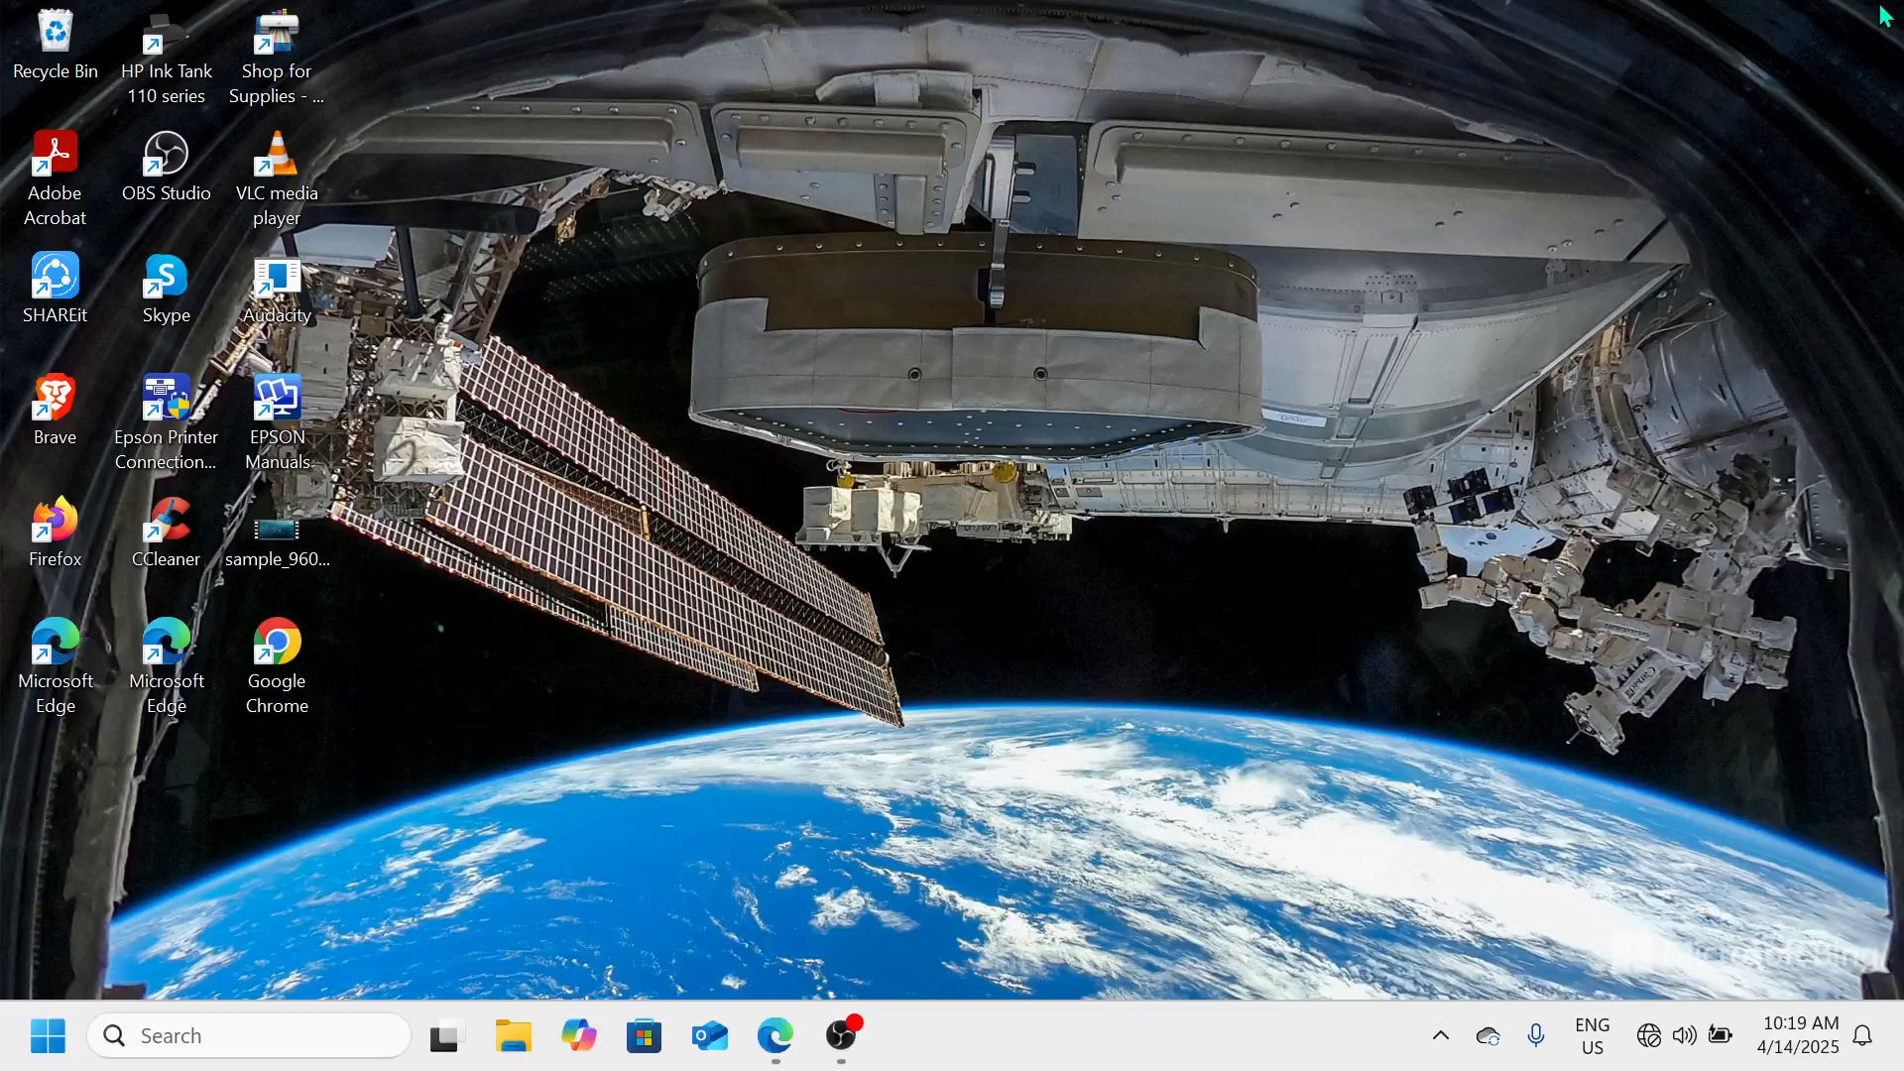
# Open System Properties by running the command sysdm.cpl
pyautogui.press('super+r')
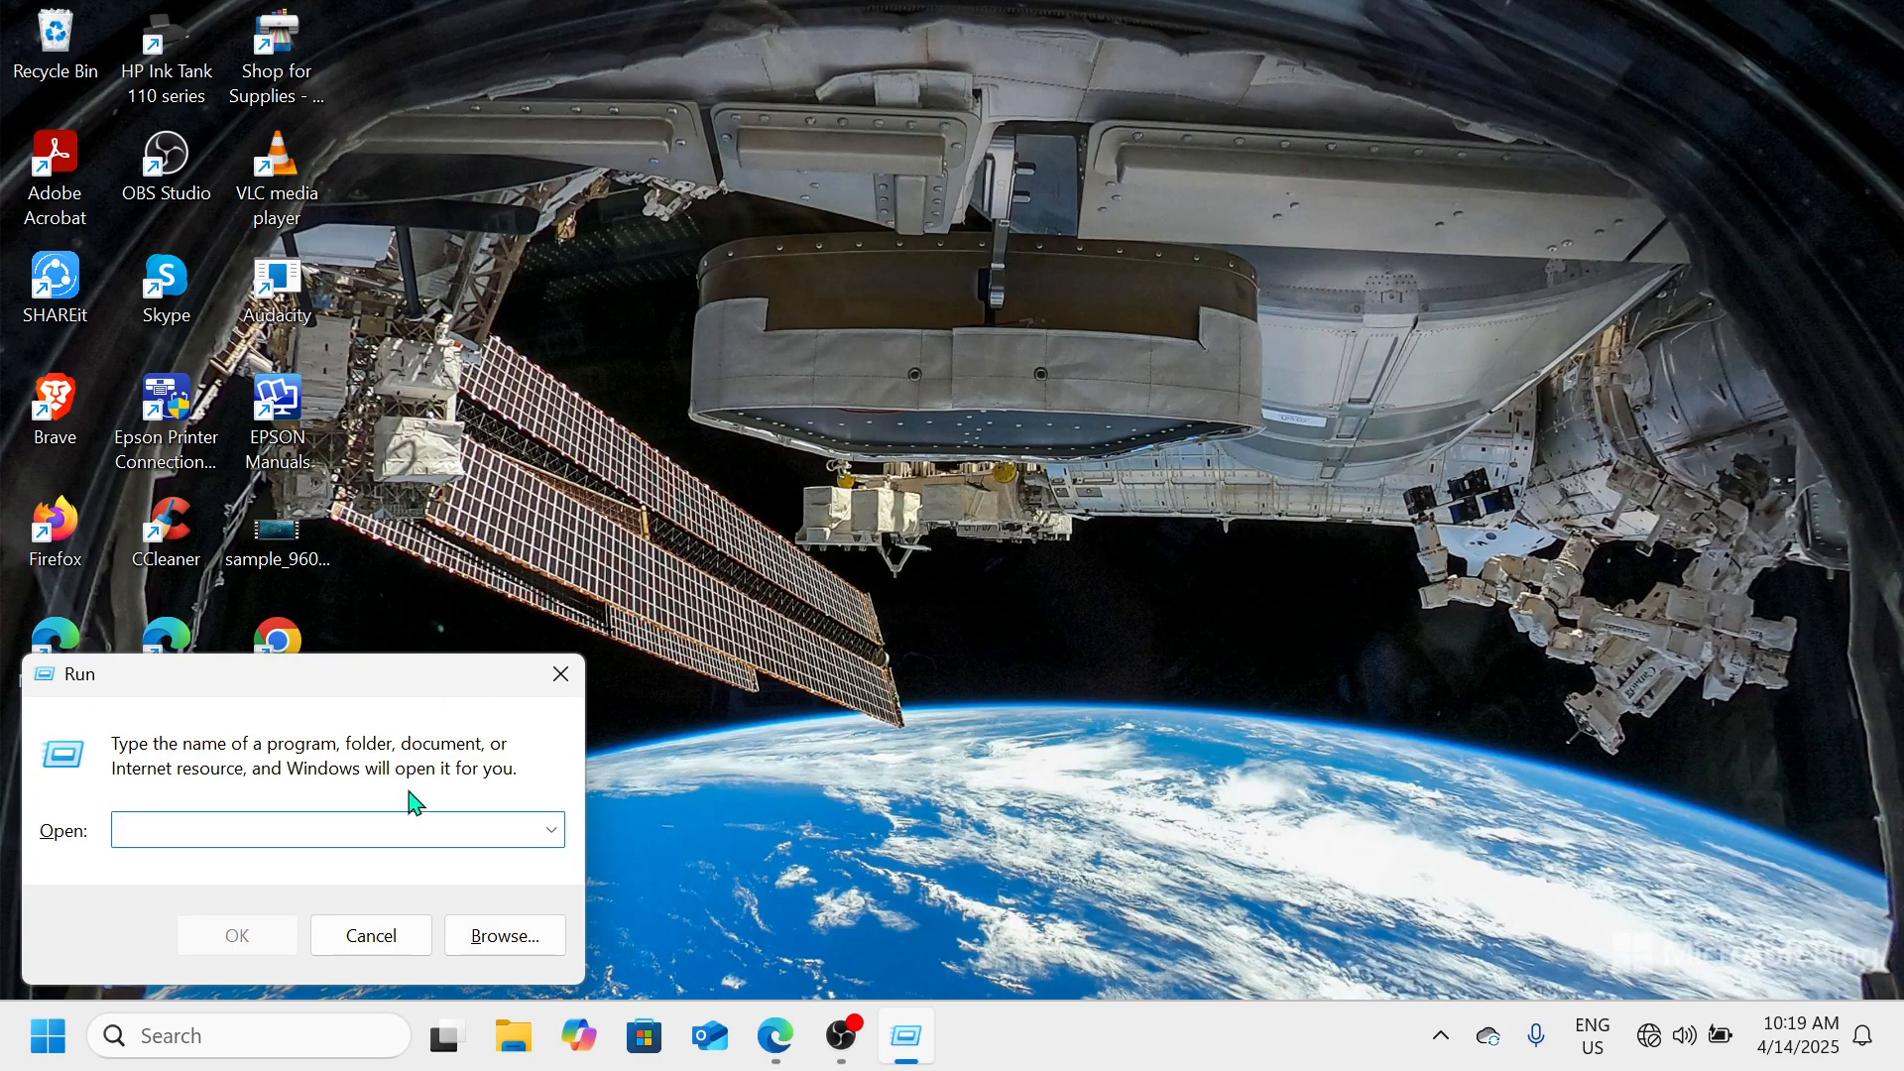
pyautogui.rightClick(62, 1046)
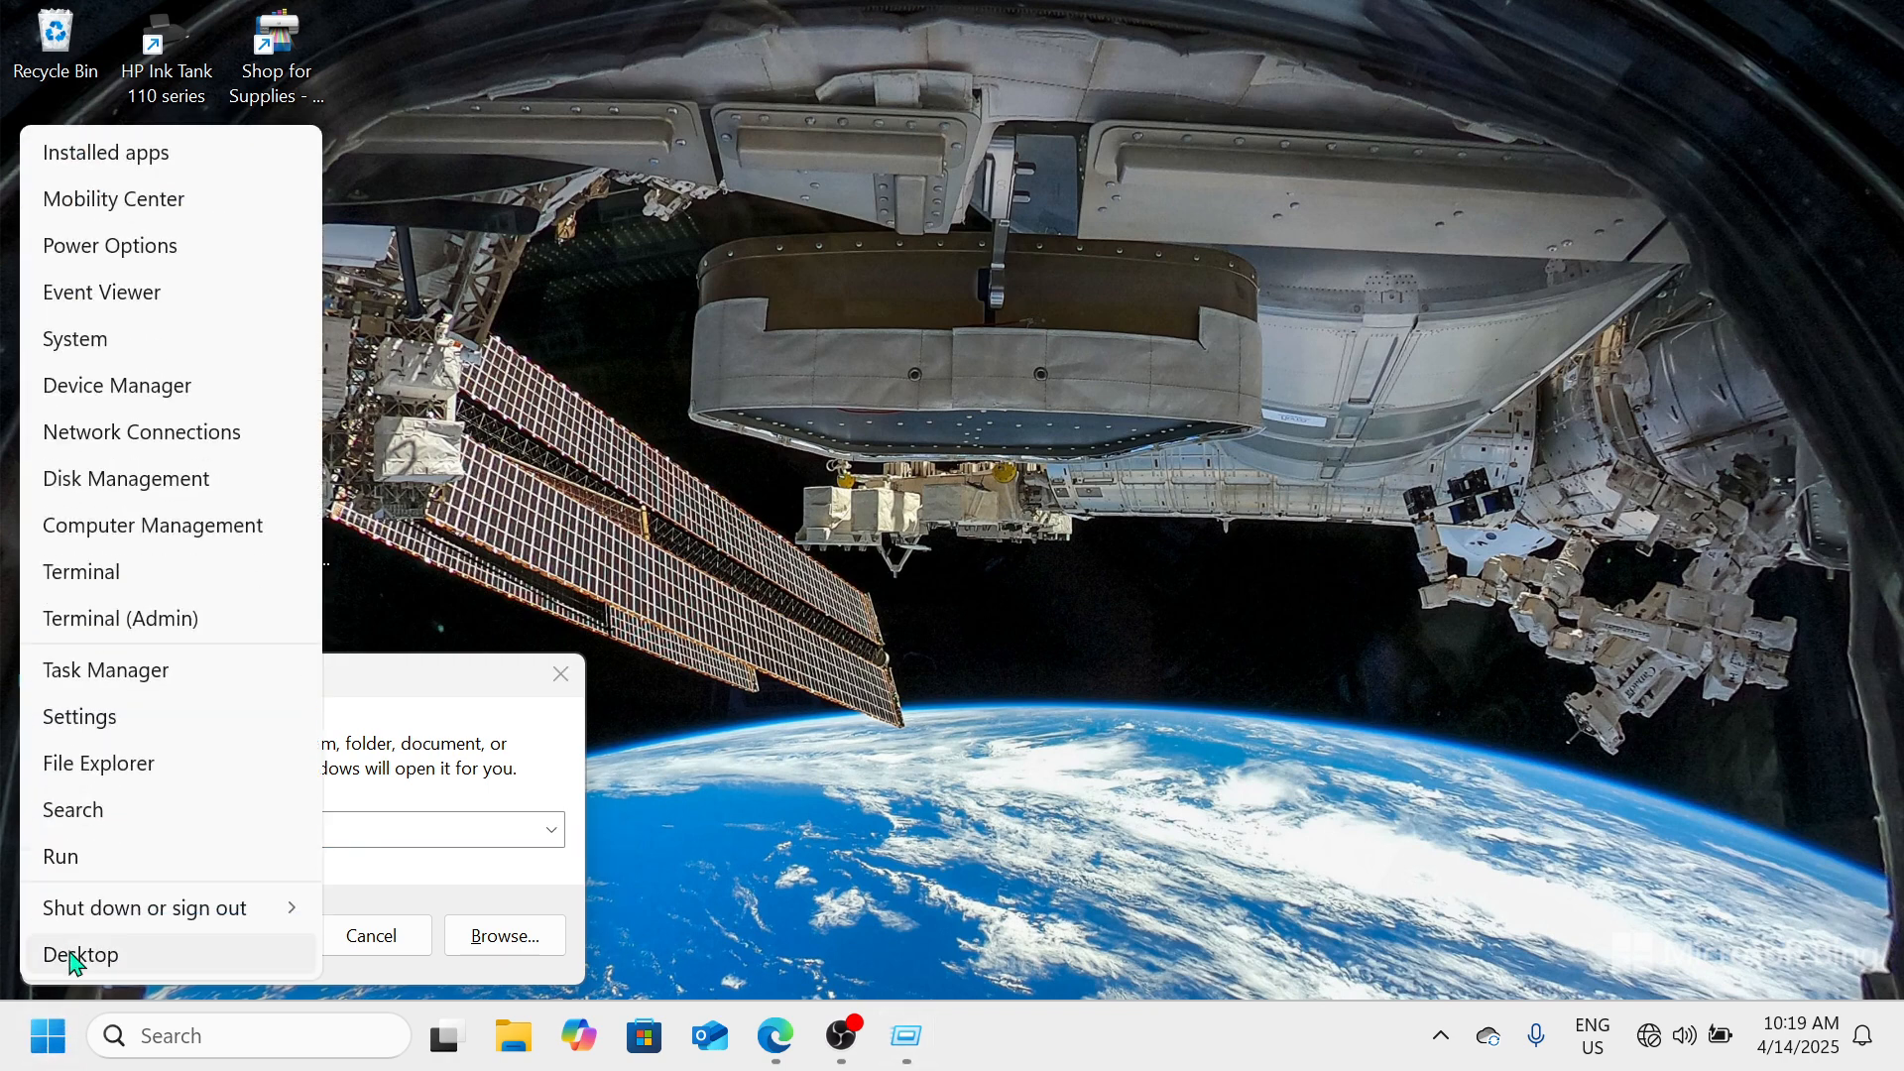
pyautogui.click(394, 820)
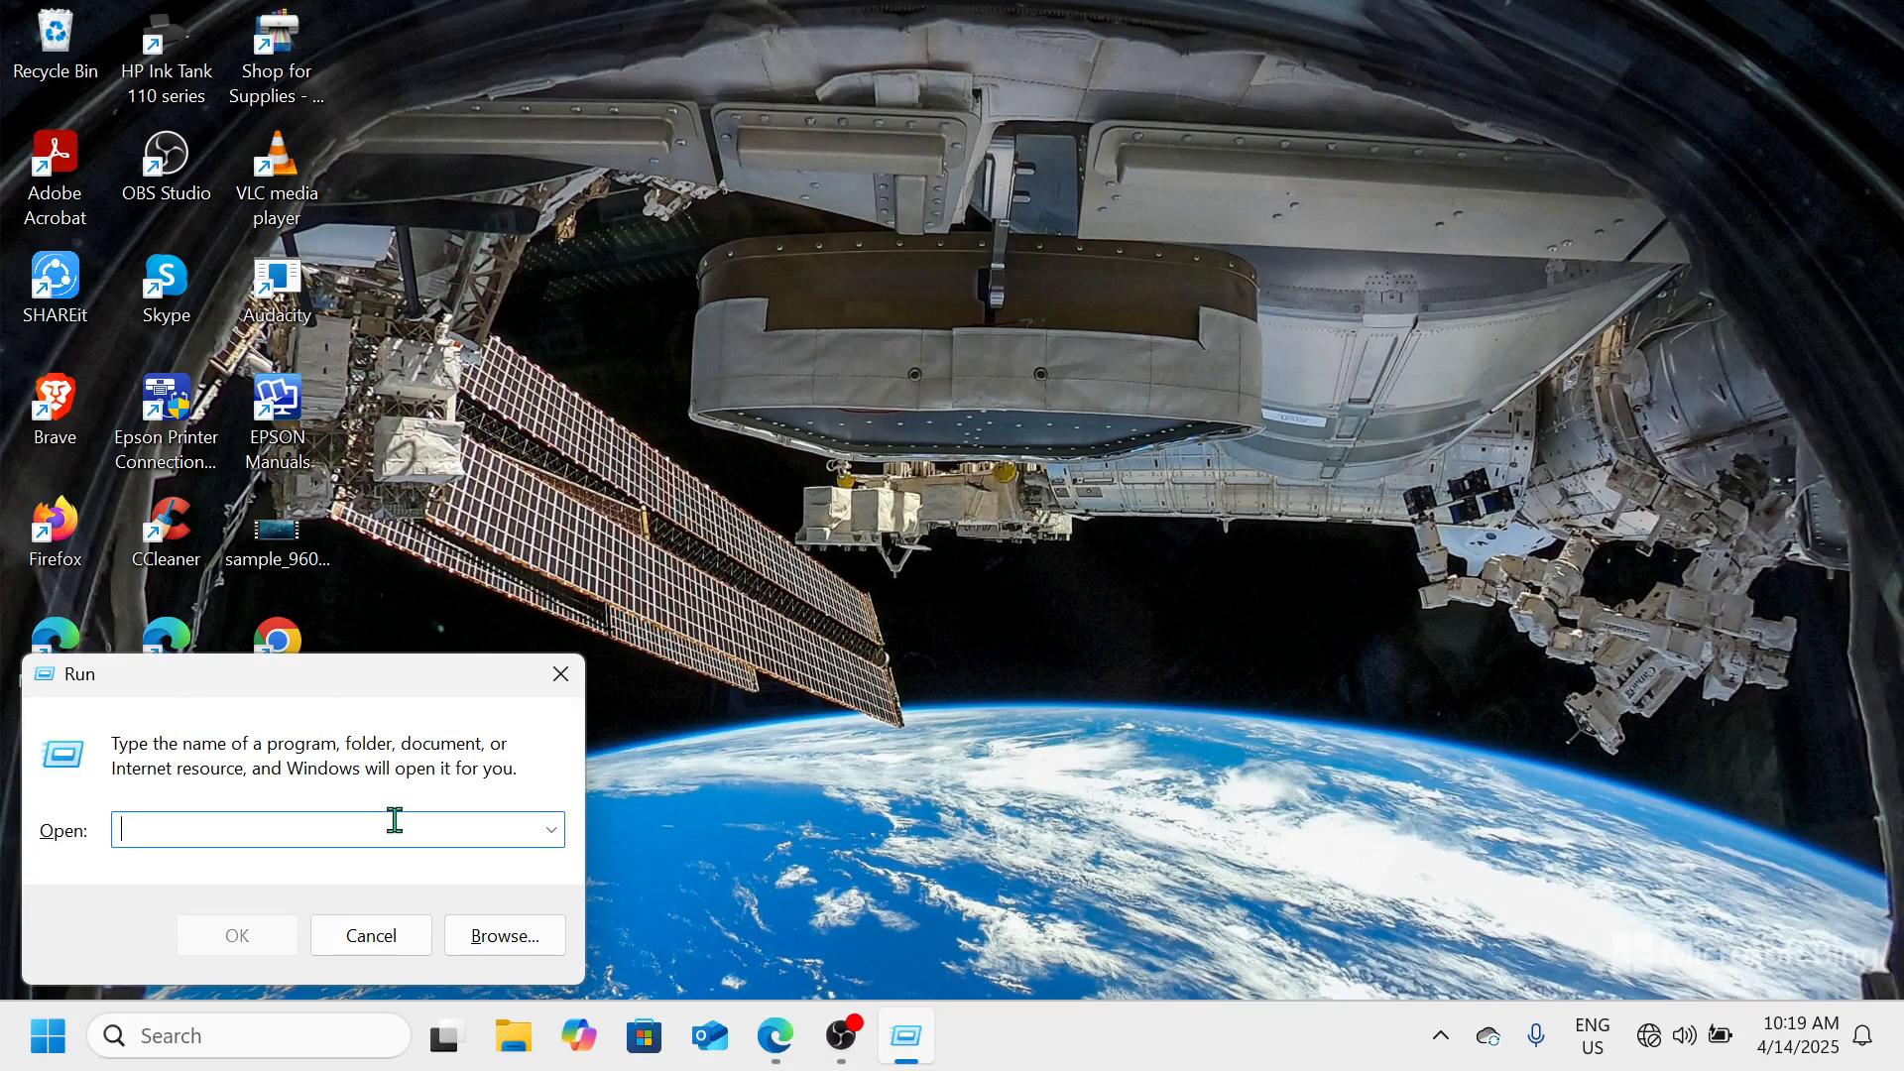
pyautogui.write('sysdm.cpl')
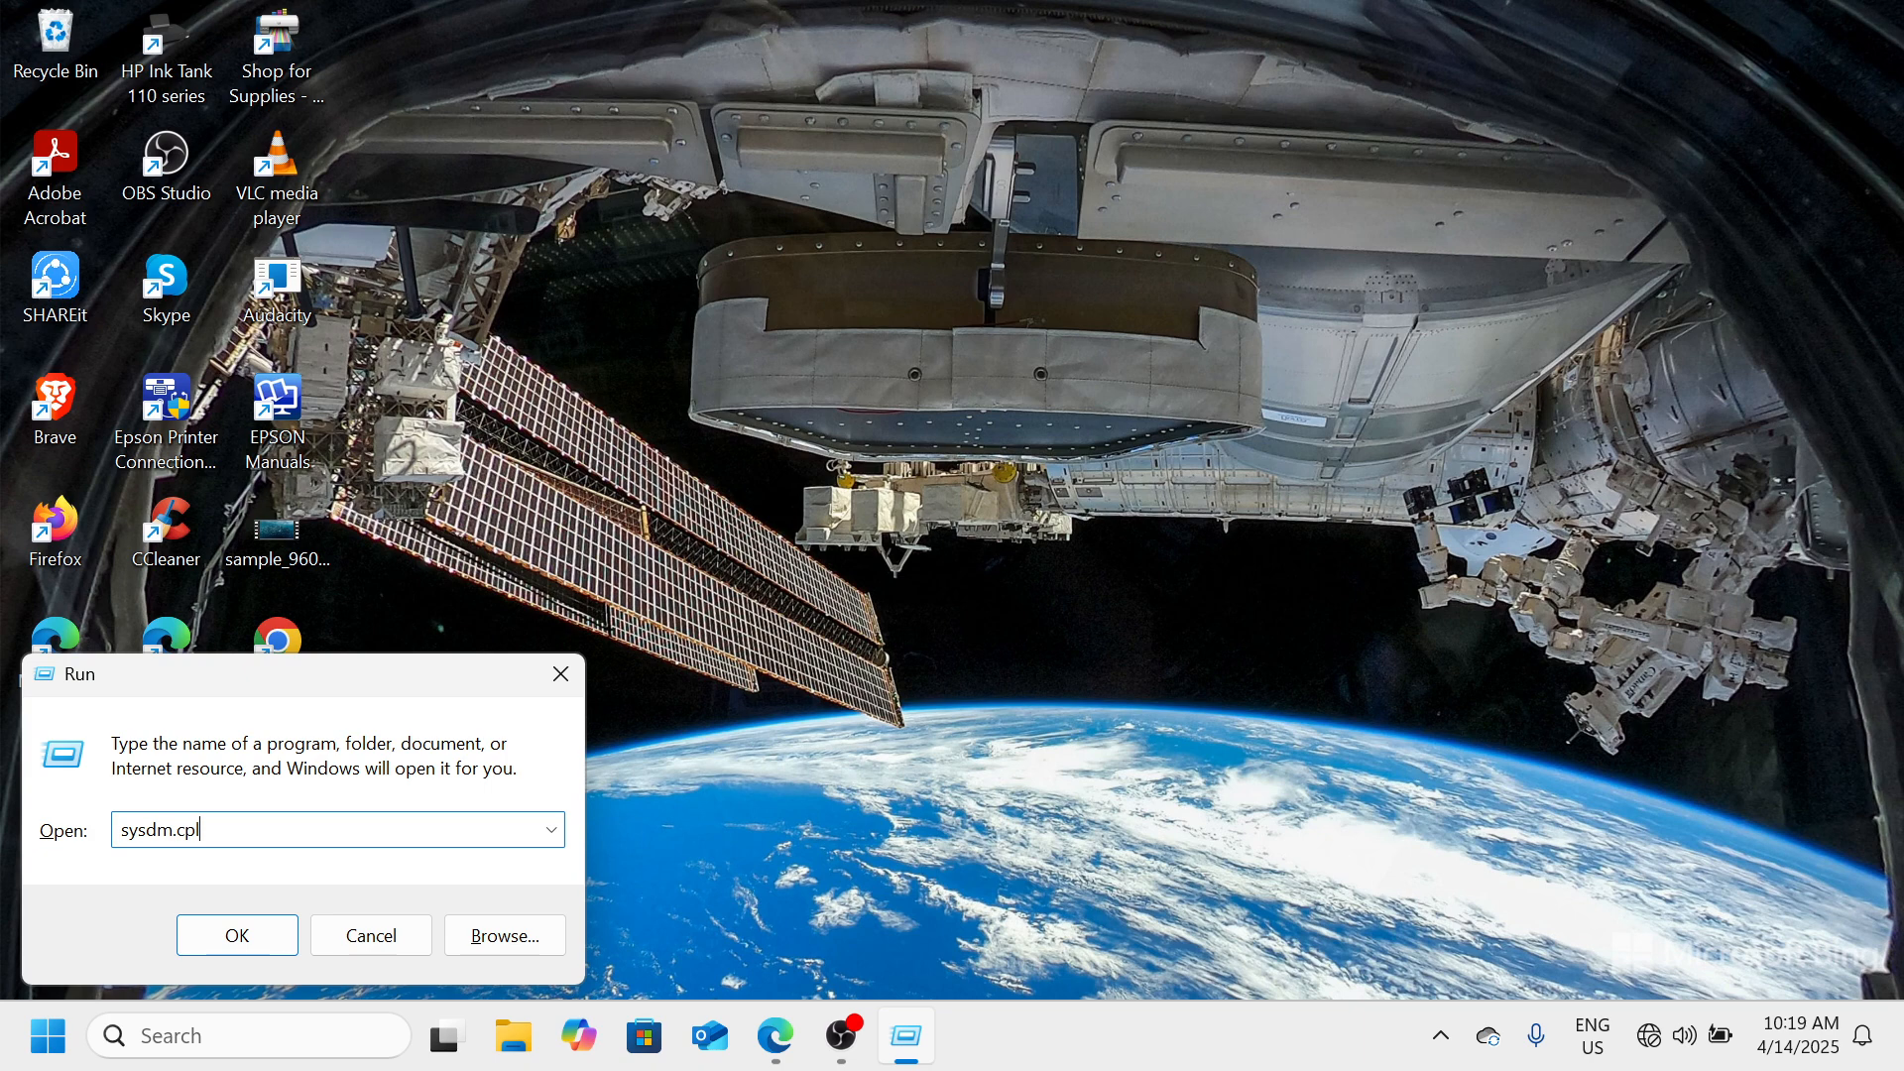
pyautogui.press('Return')
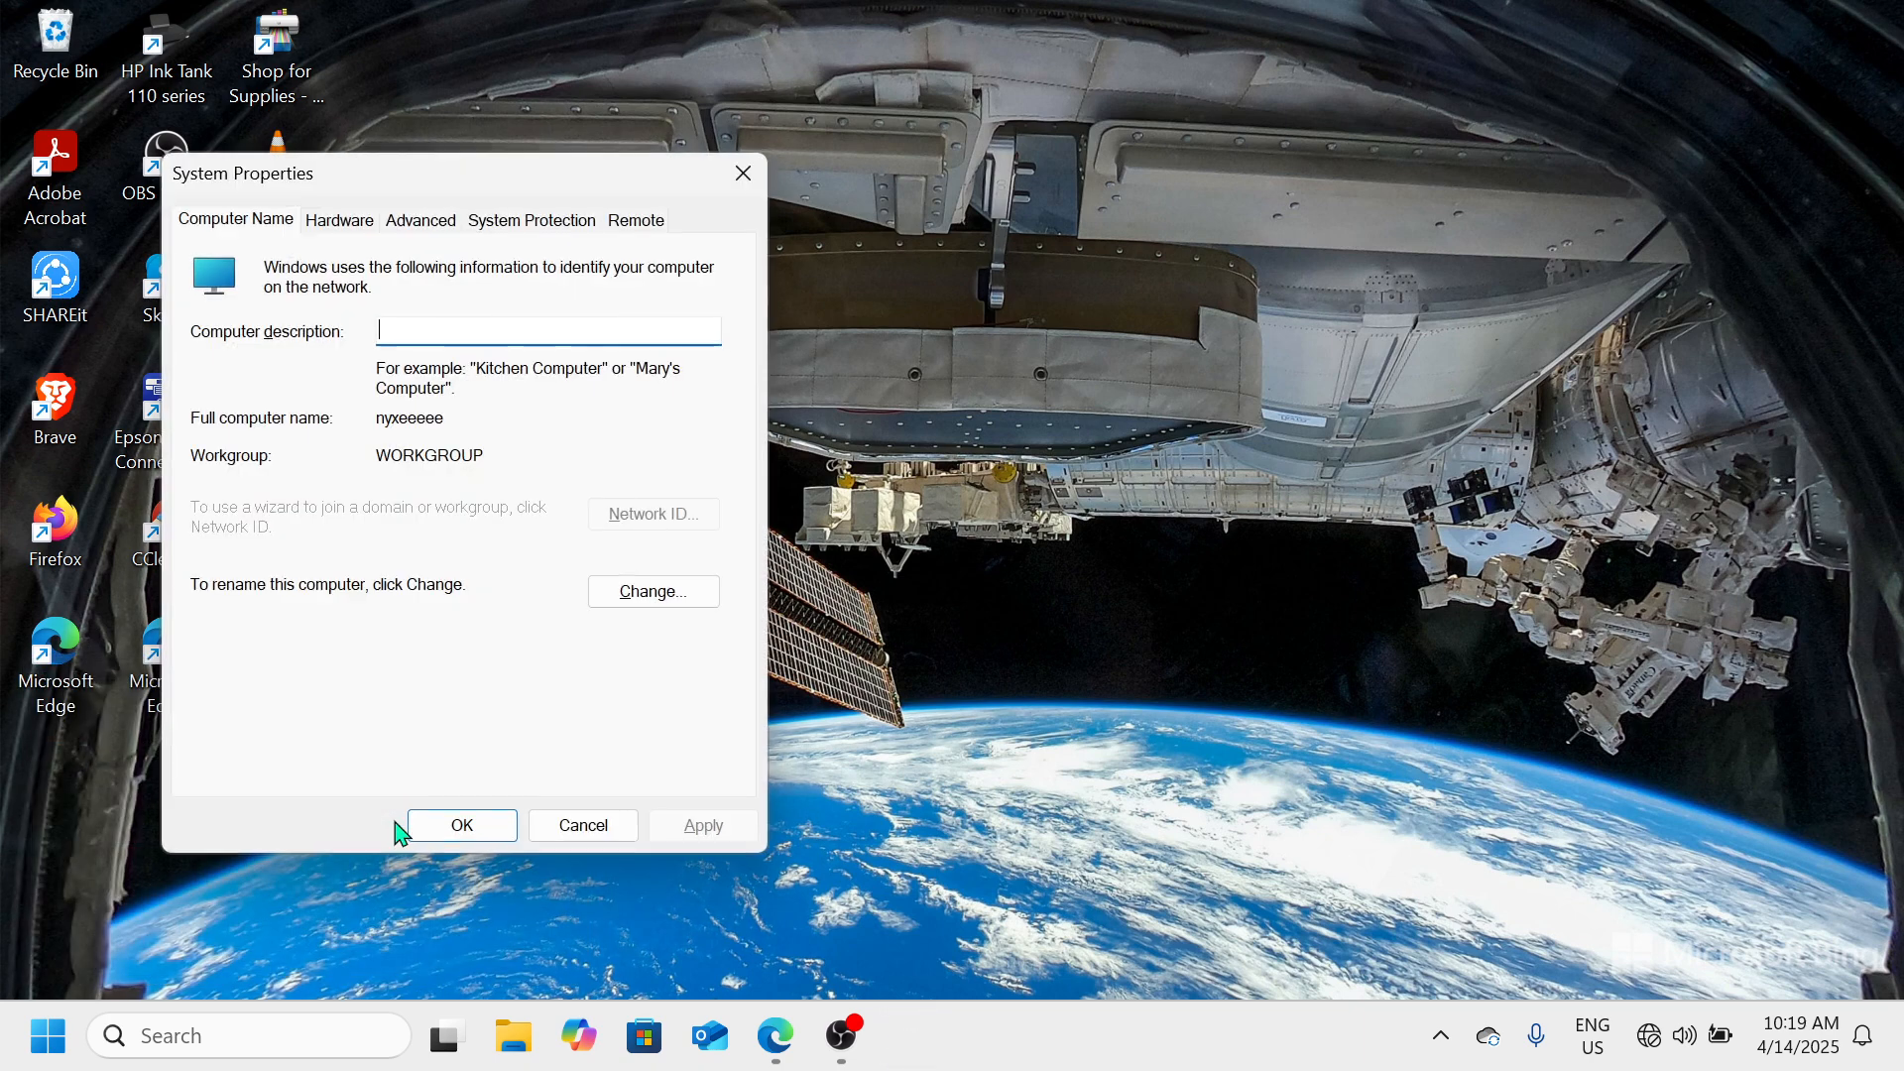
# Choose Adjust for best performance in the advanced Performance visual effects options, and close both dialogs without applying
pyautogui.moveTo(528, 190); pyautogui.dragTo(791, 161)
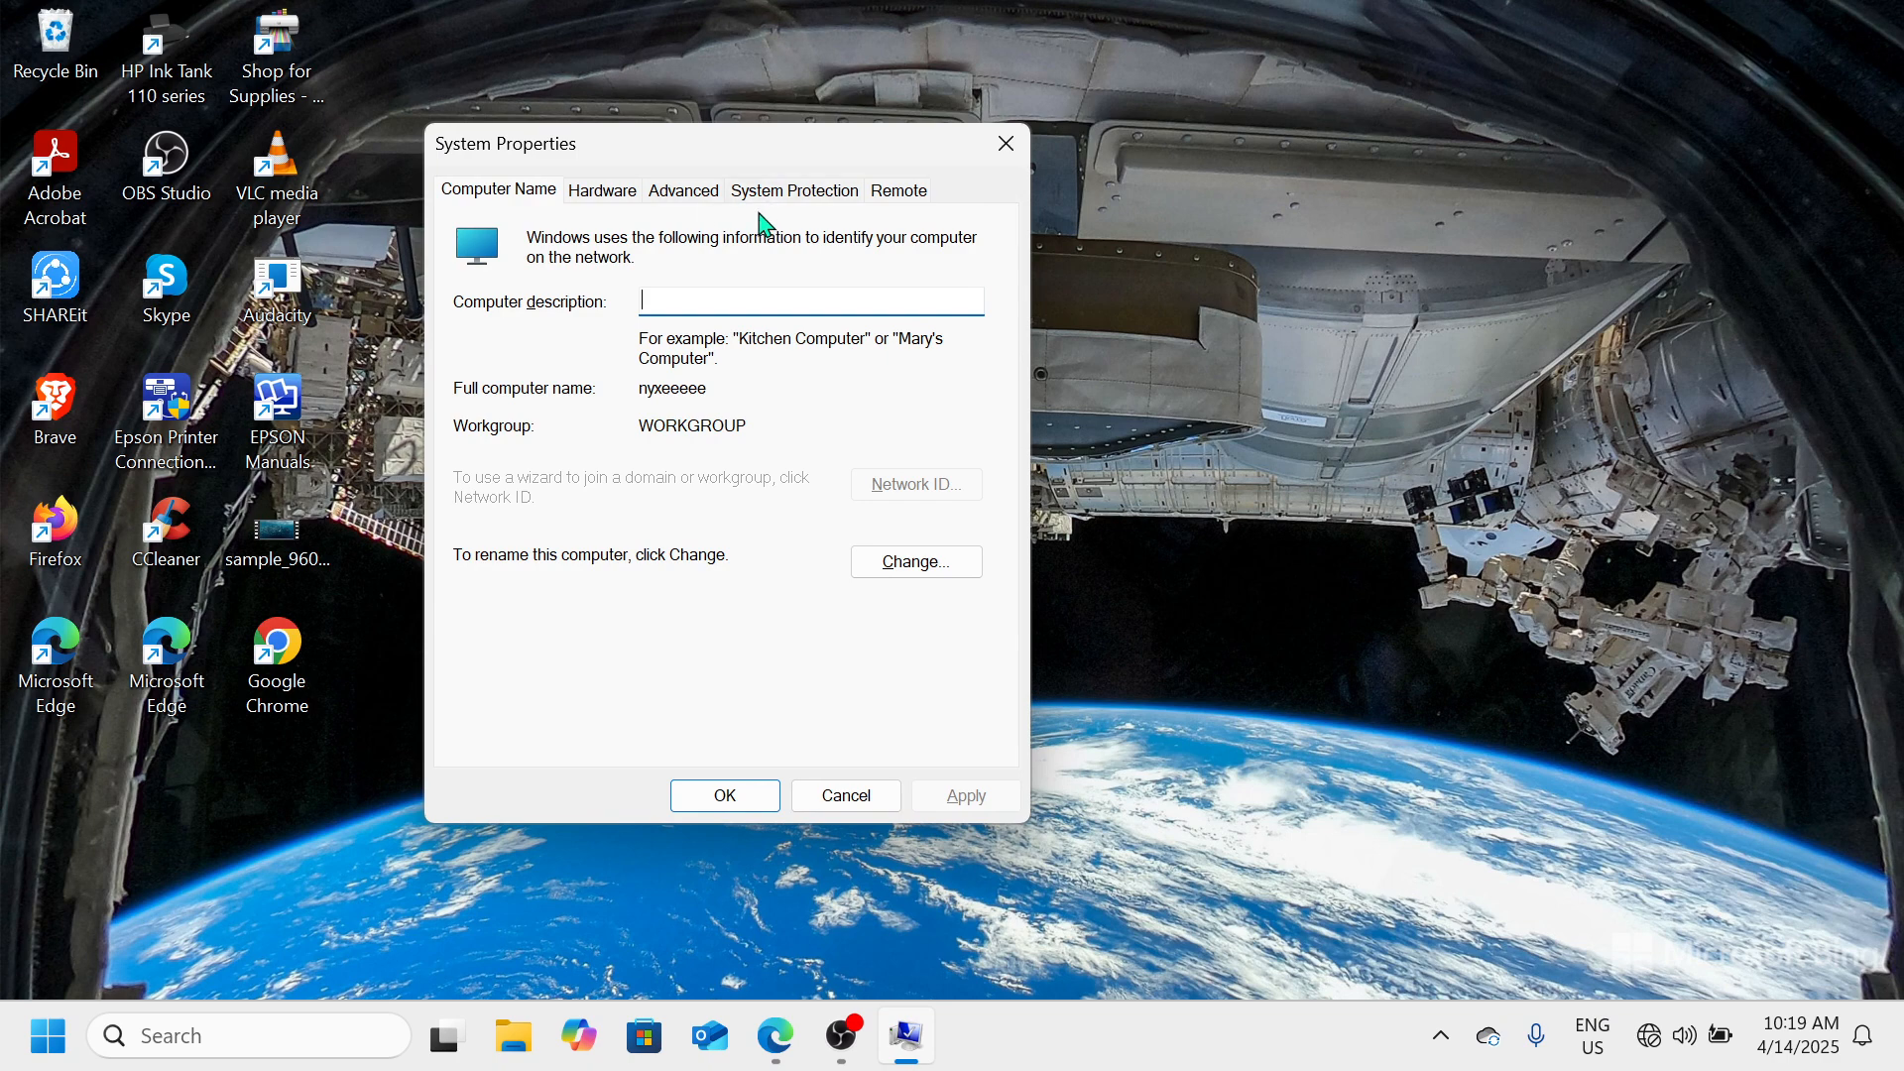
pyautogui.click(677, 198)
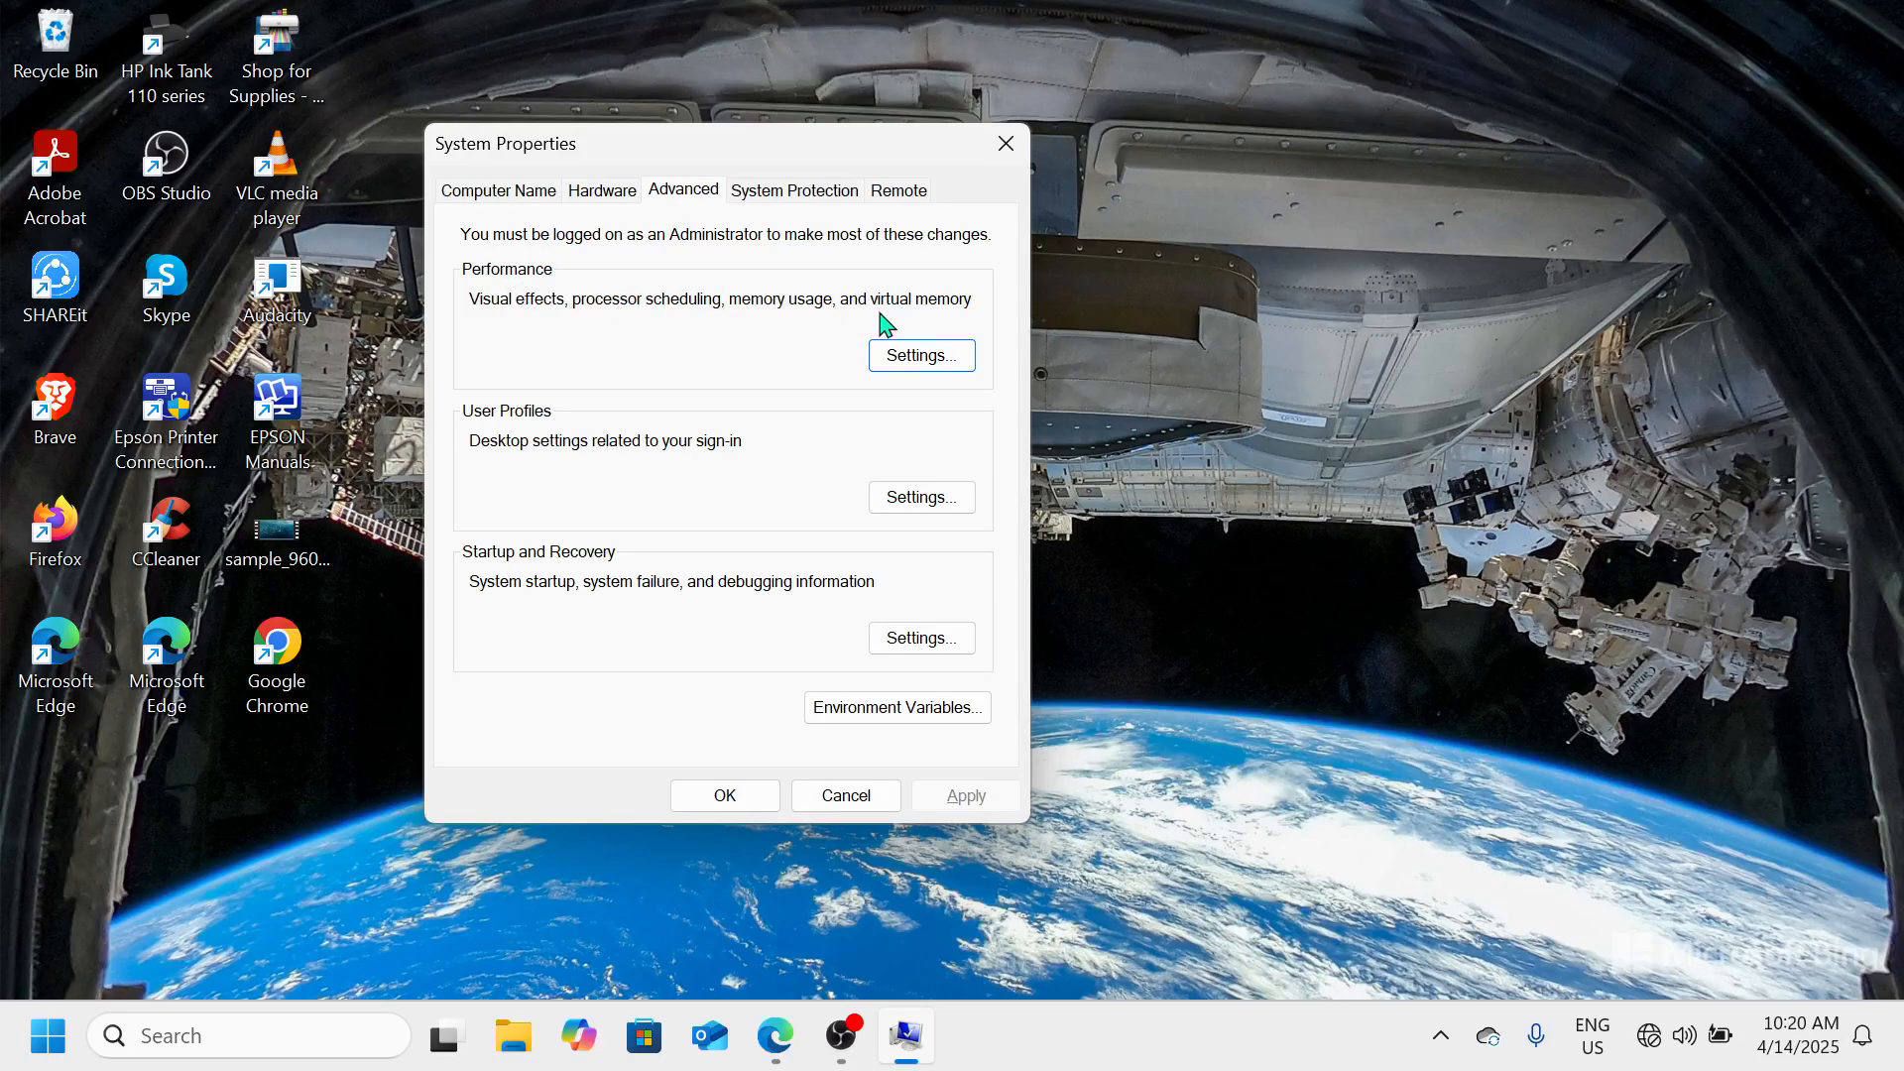
pyautogui.click(923, 356)
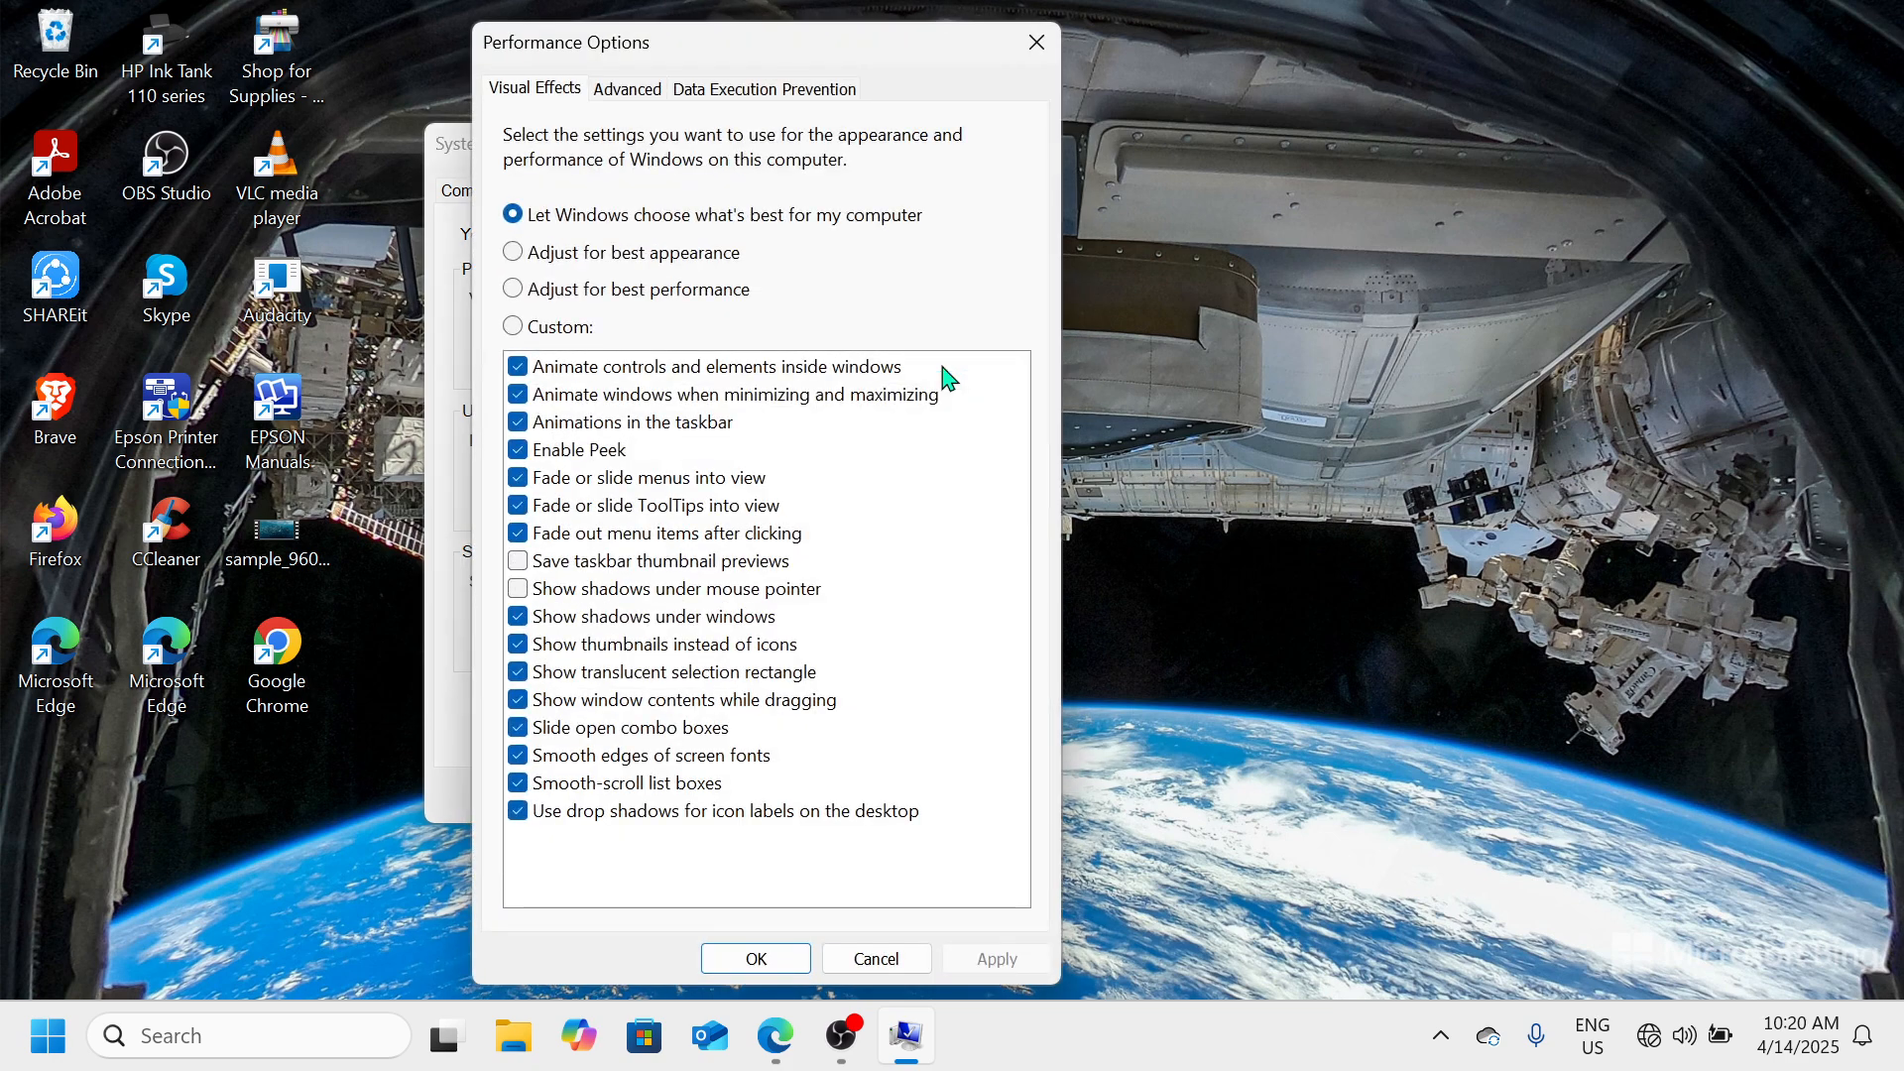
pyautogui.click(527, 295)
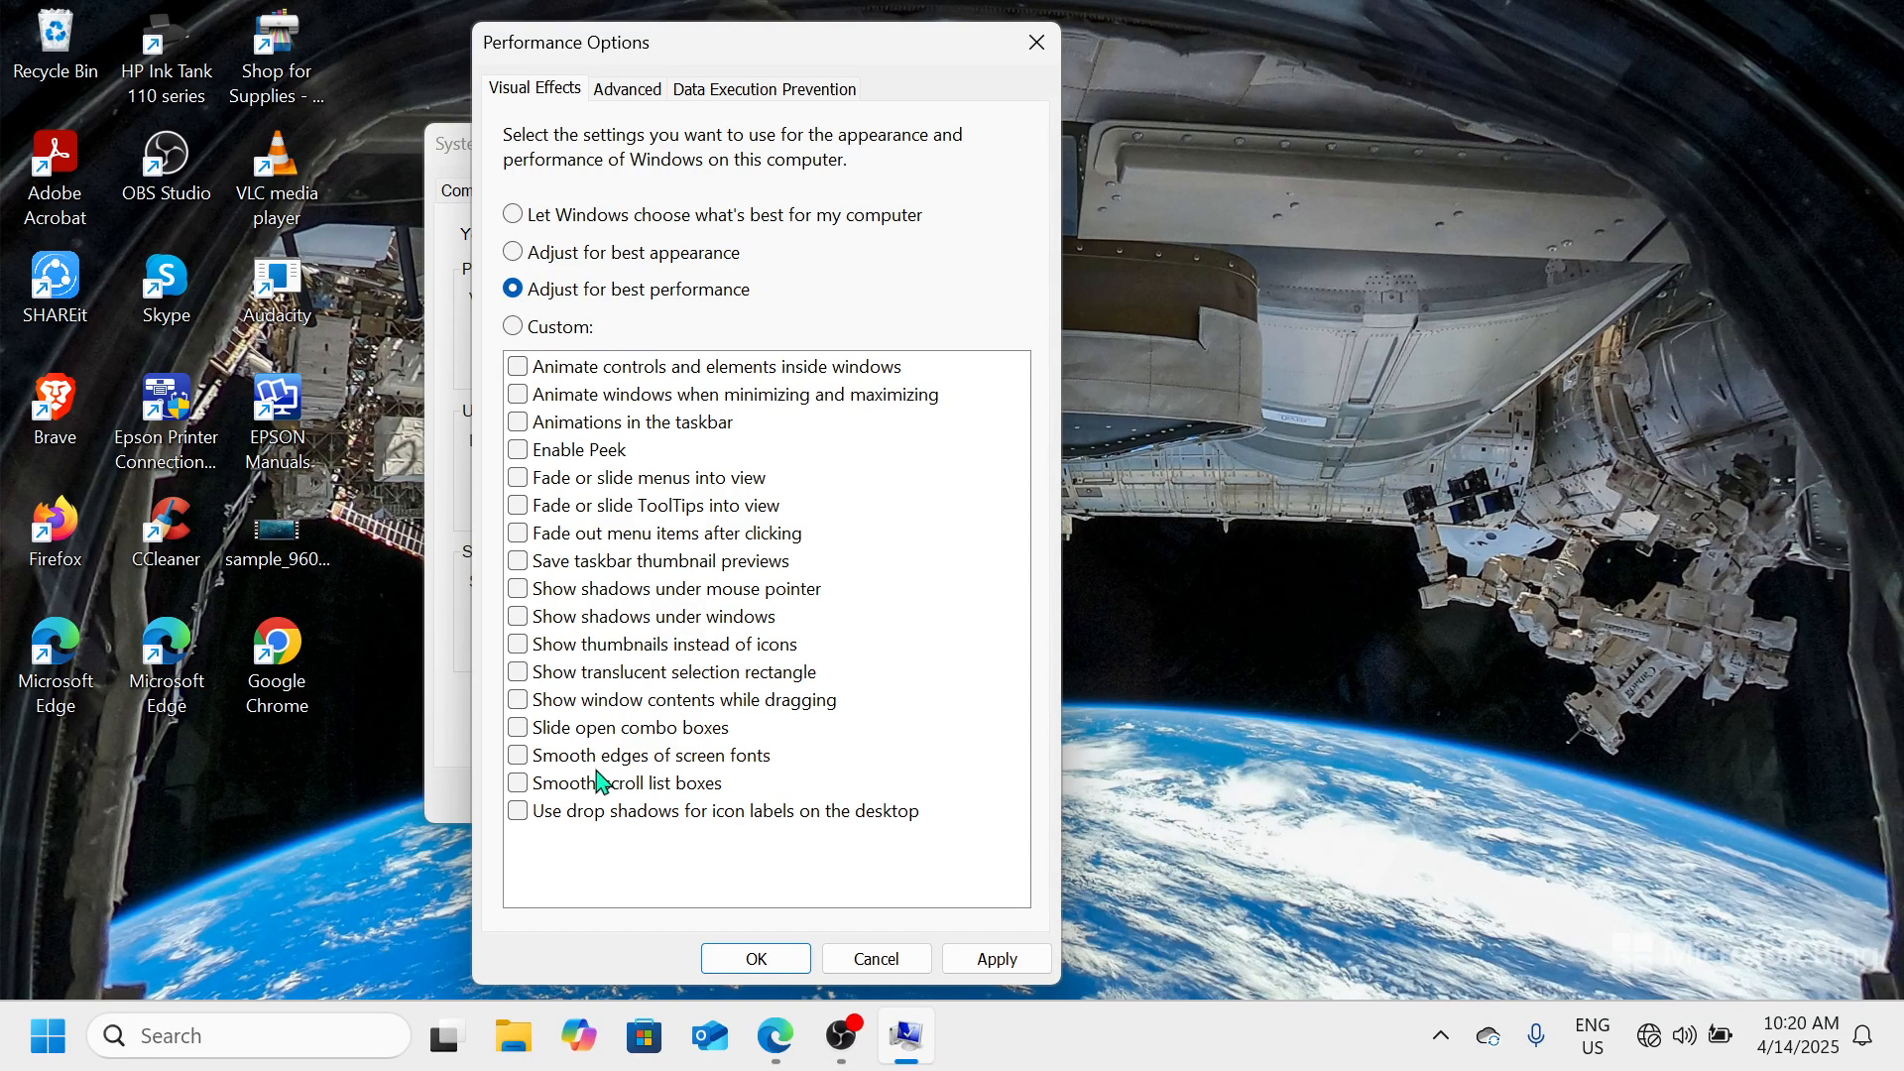
pyautogui.click(1042, 46)
pyautogui.click(1007, 144)
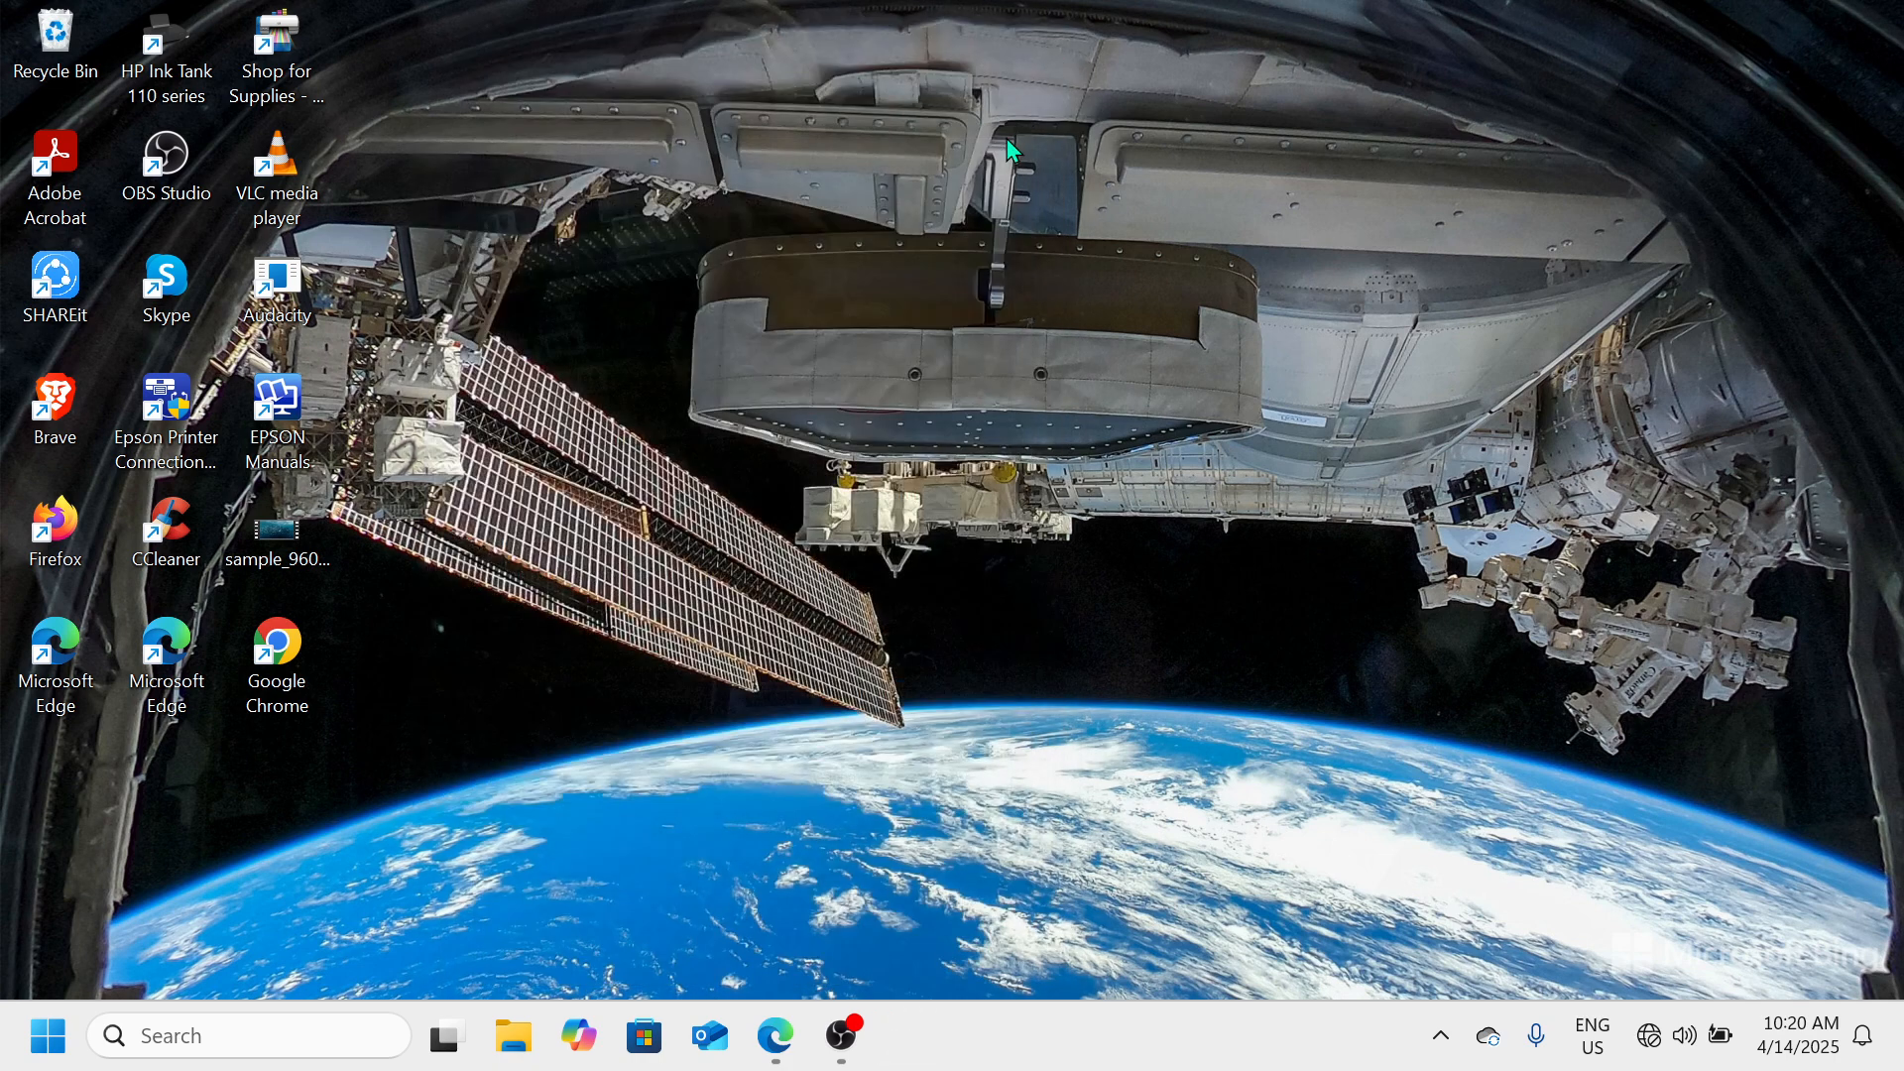
# Open the Graphics page of the System Display settings and dismiss the Malwarebytes scheduled-scan notification
pyautogui.rightClick(56, 1037)
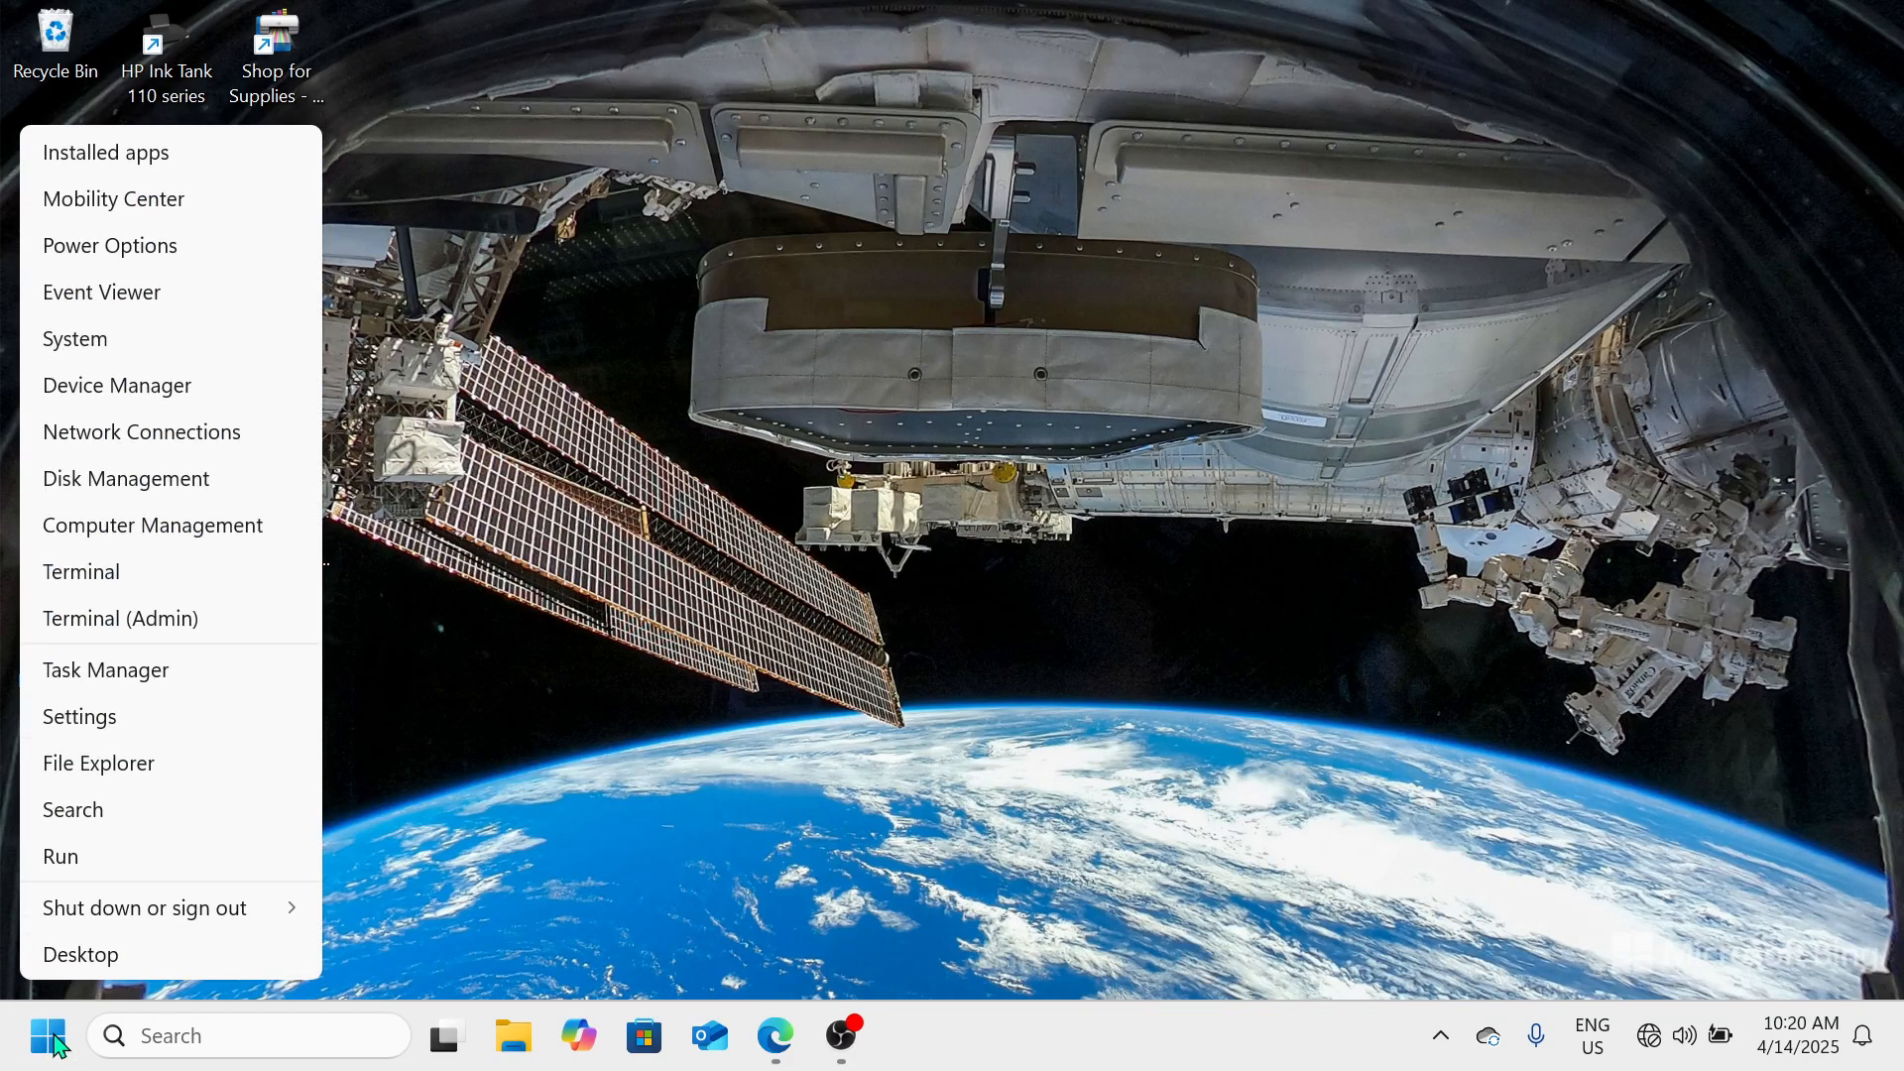
pyautogui.click(81, 731)
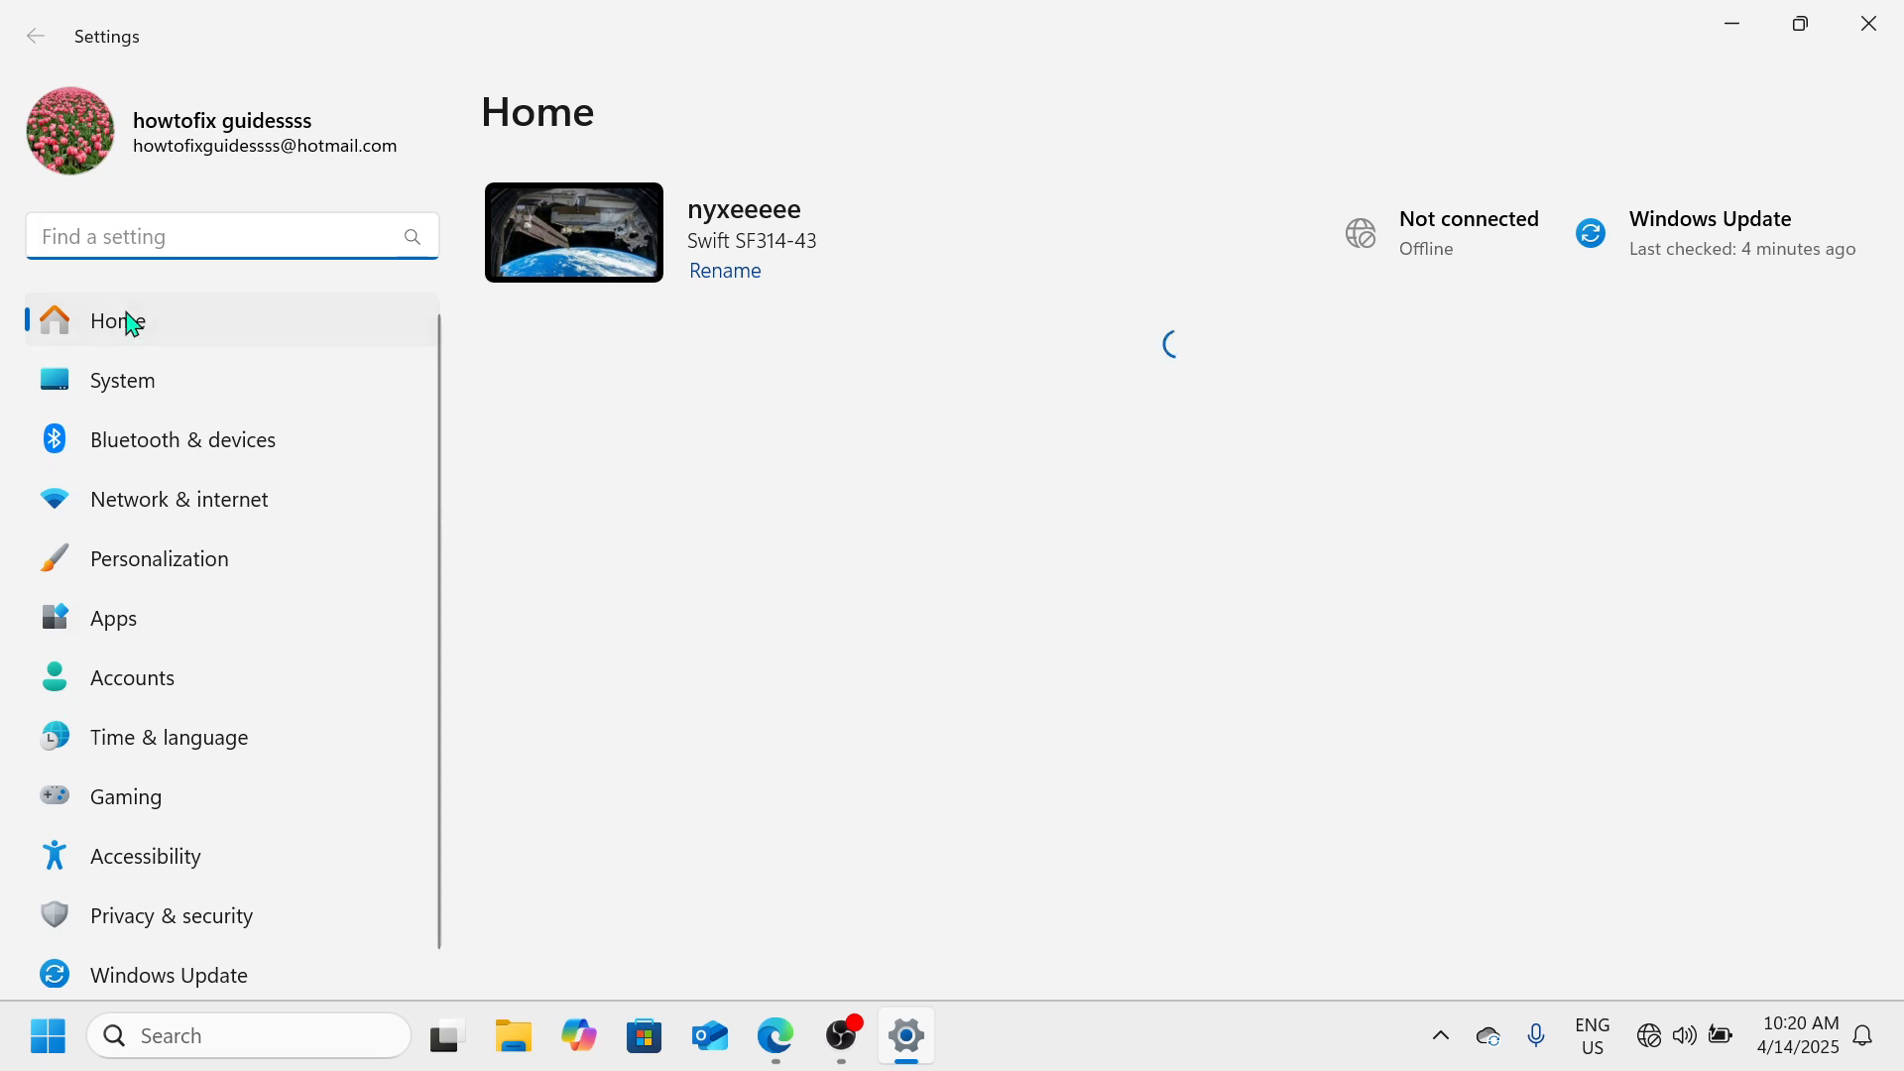
pyautogui.click(189, 392)
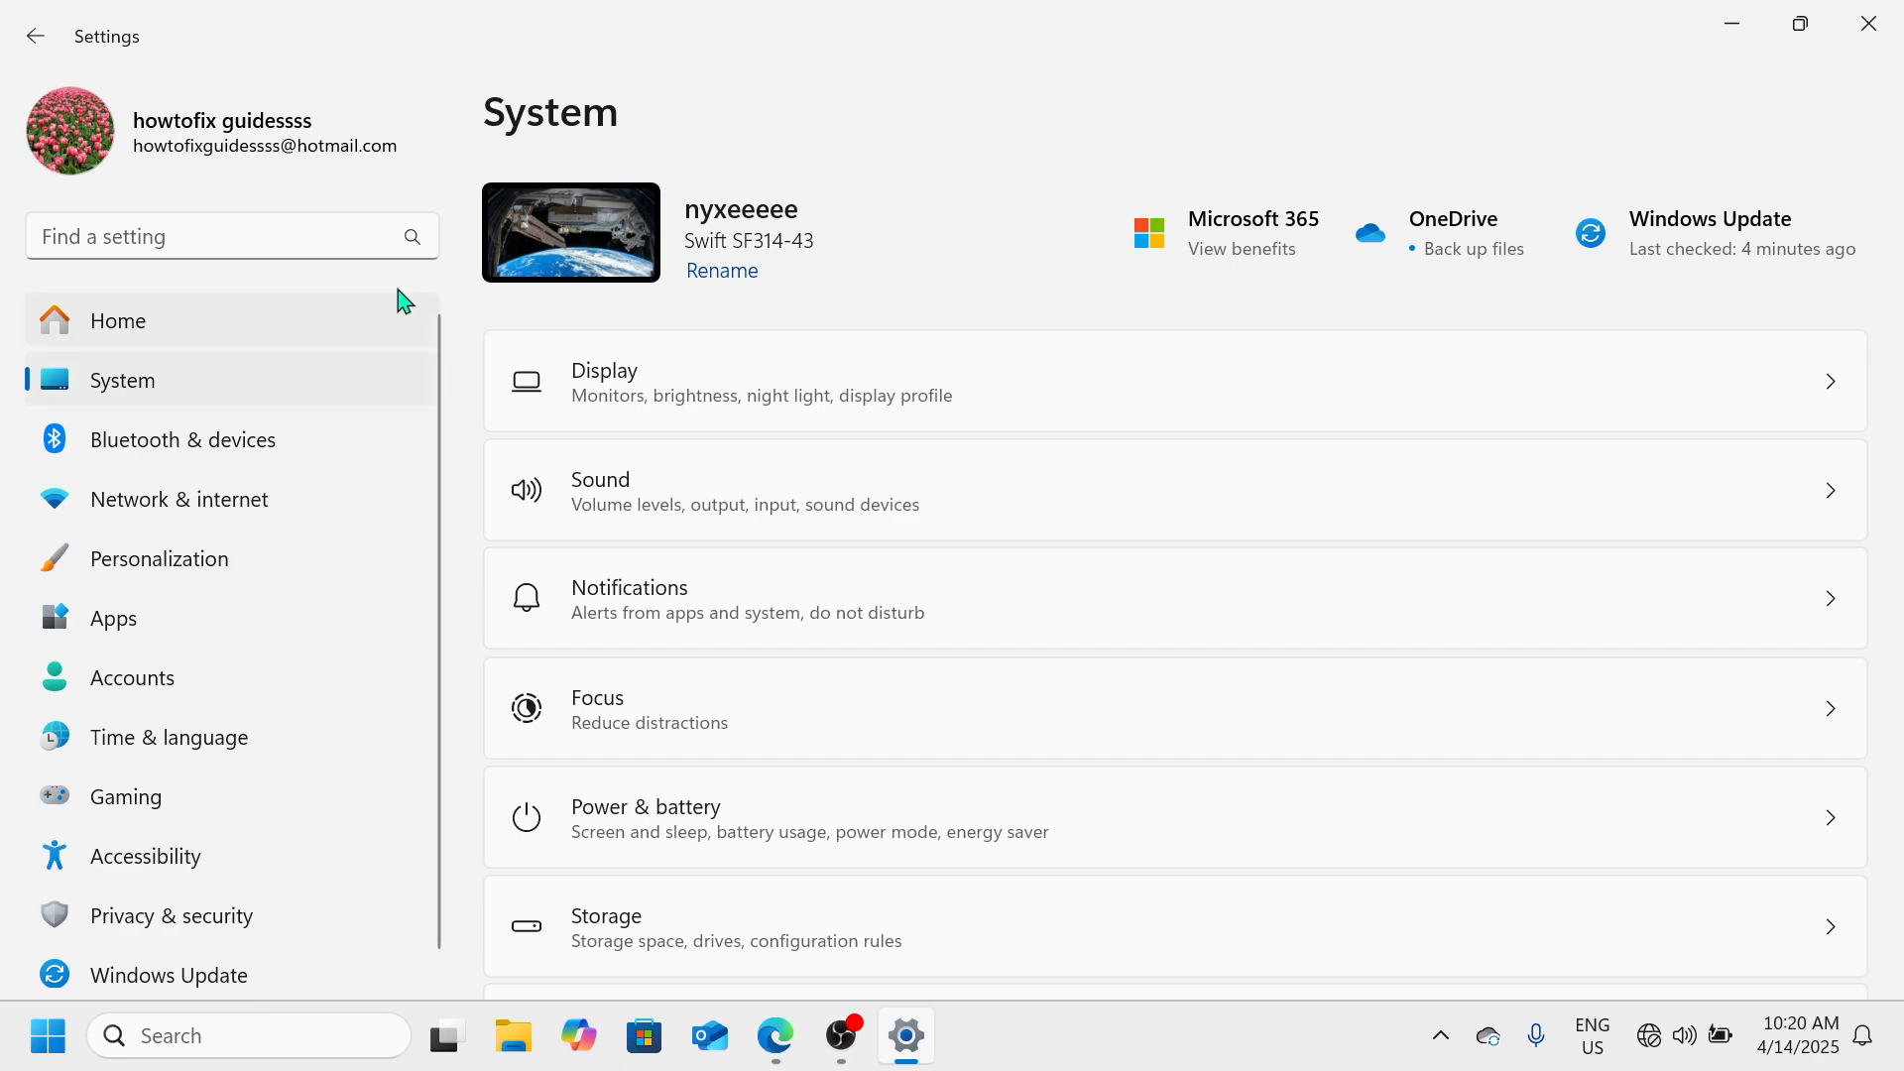
pyautogui.click(768, 382)
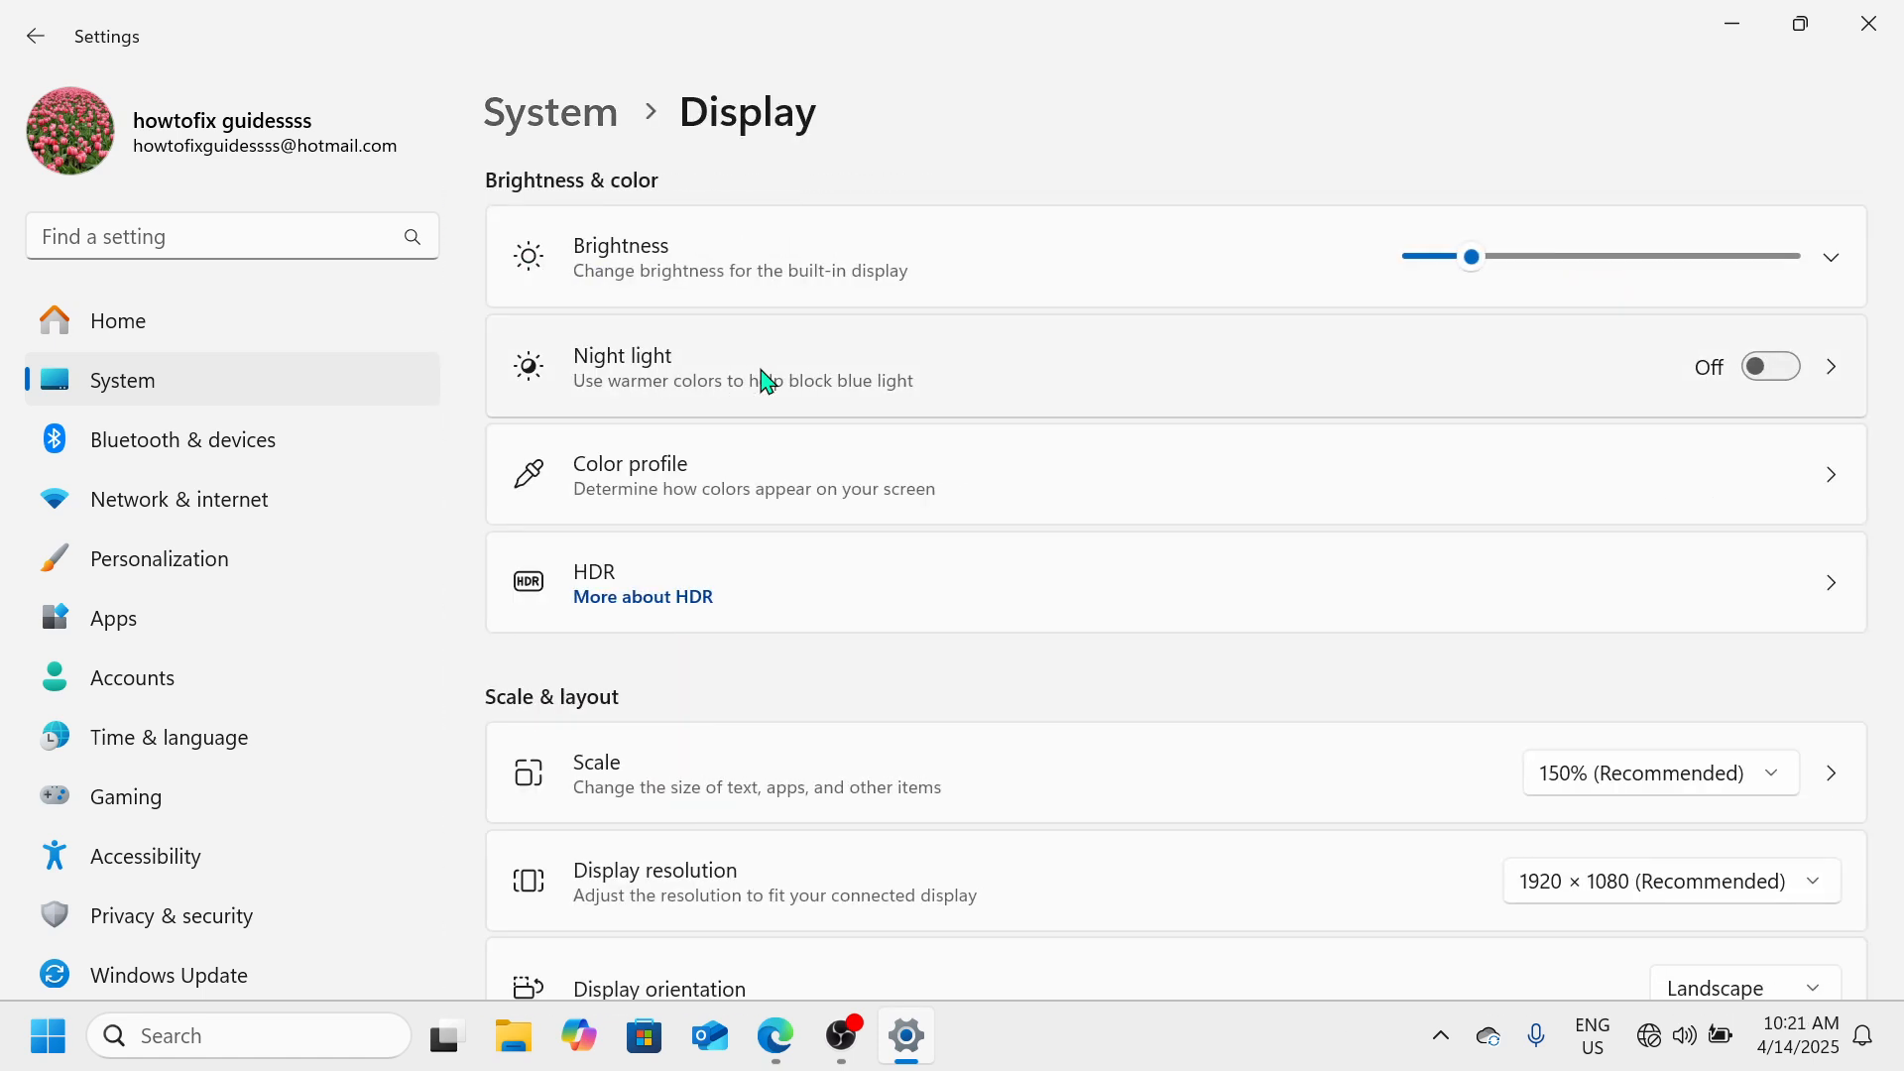
pyautogui.scroll(-5, 767, 382)
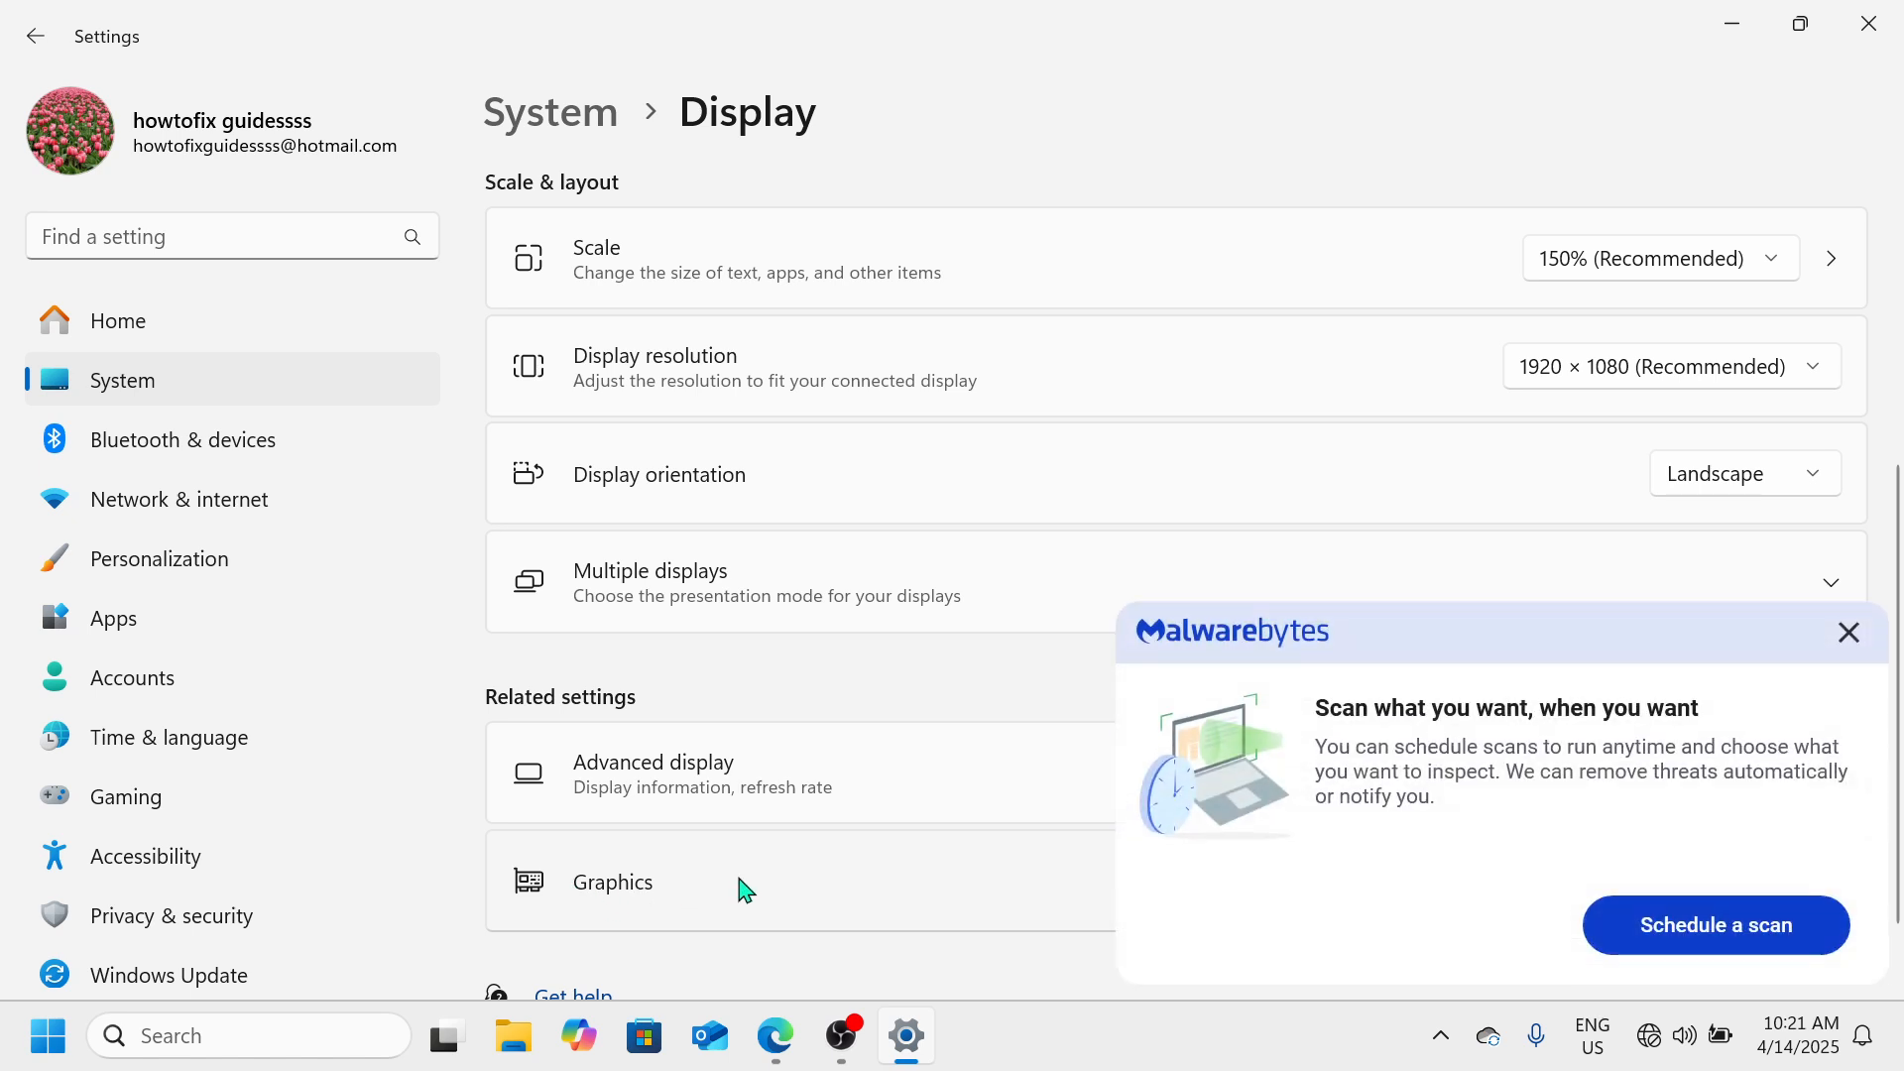
pyautogui.click(744, 889)
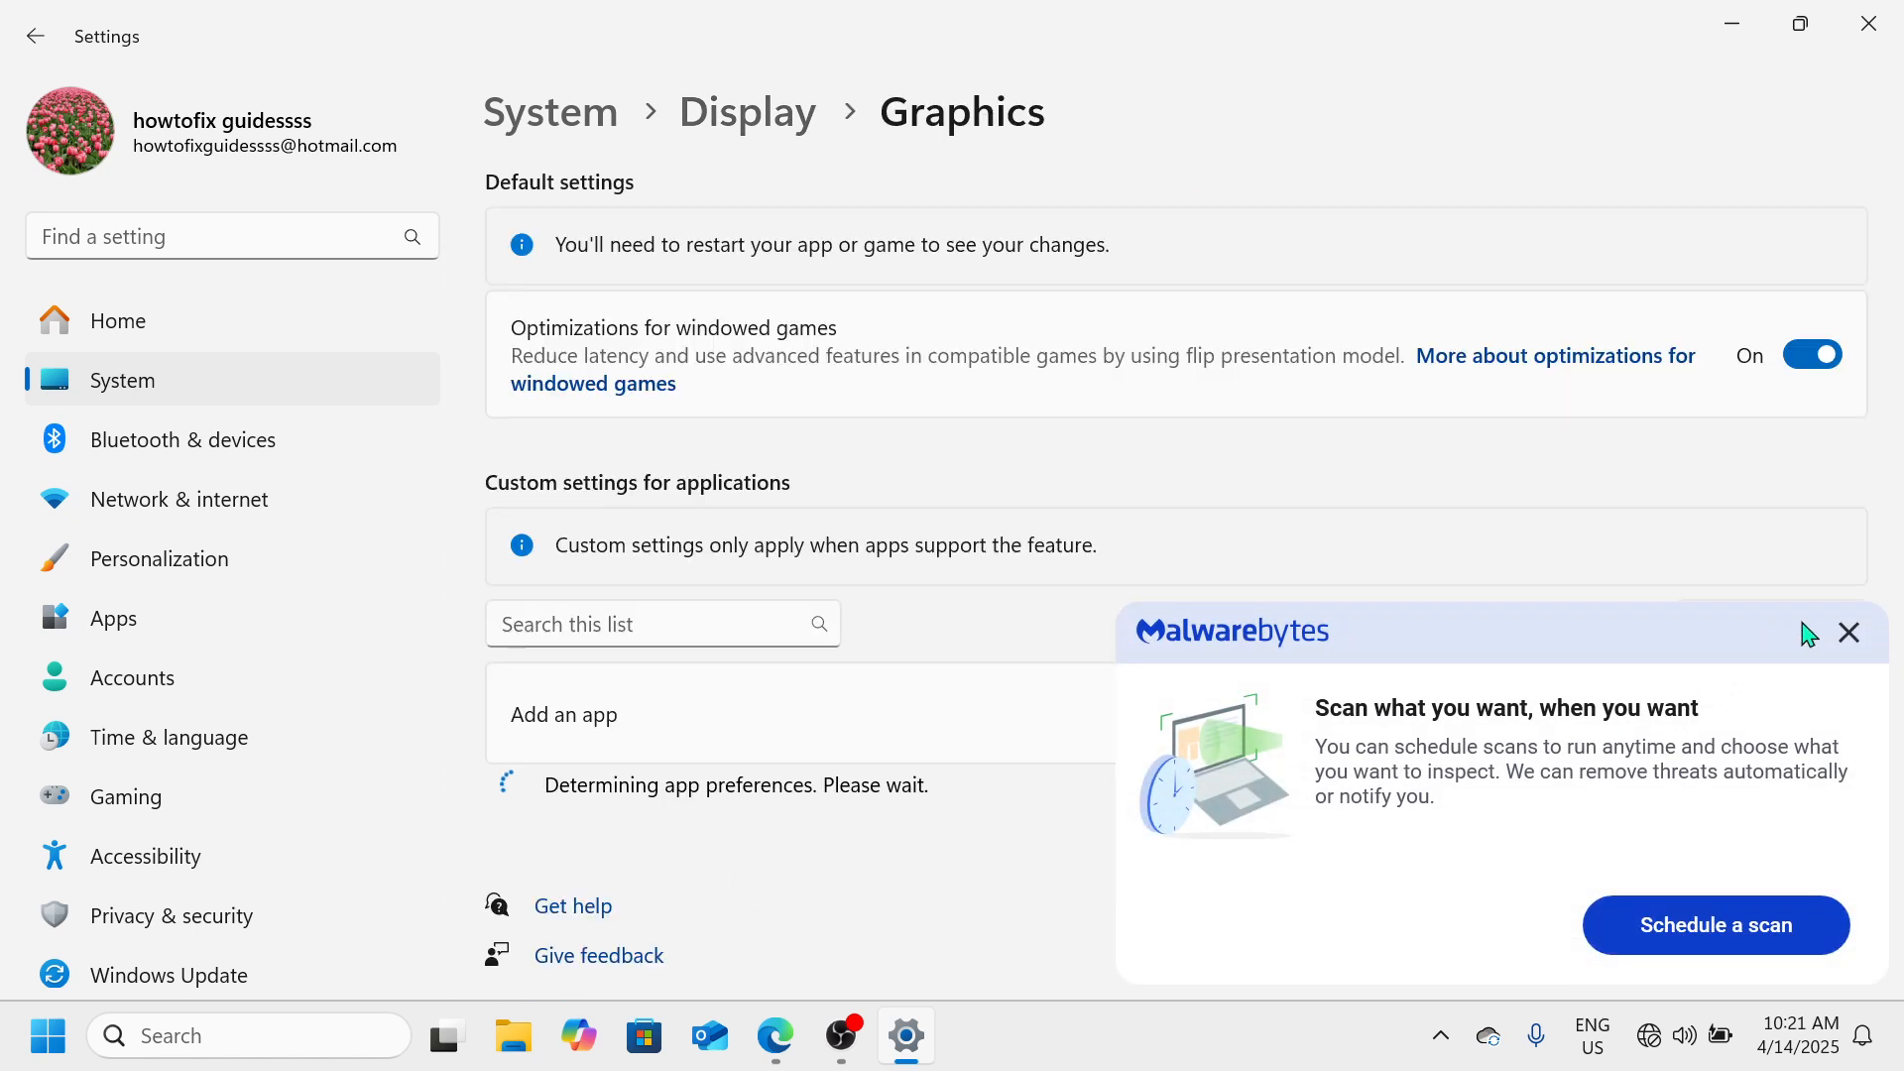
pyautogui.click(1850, 634)
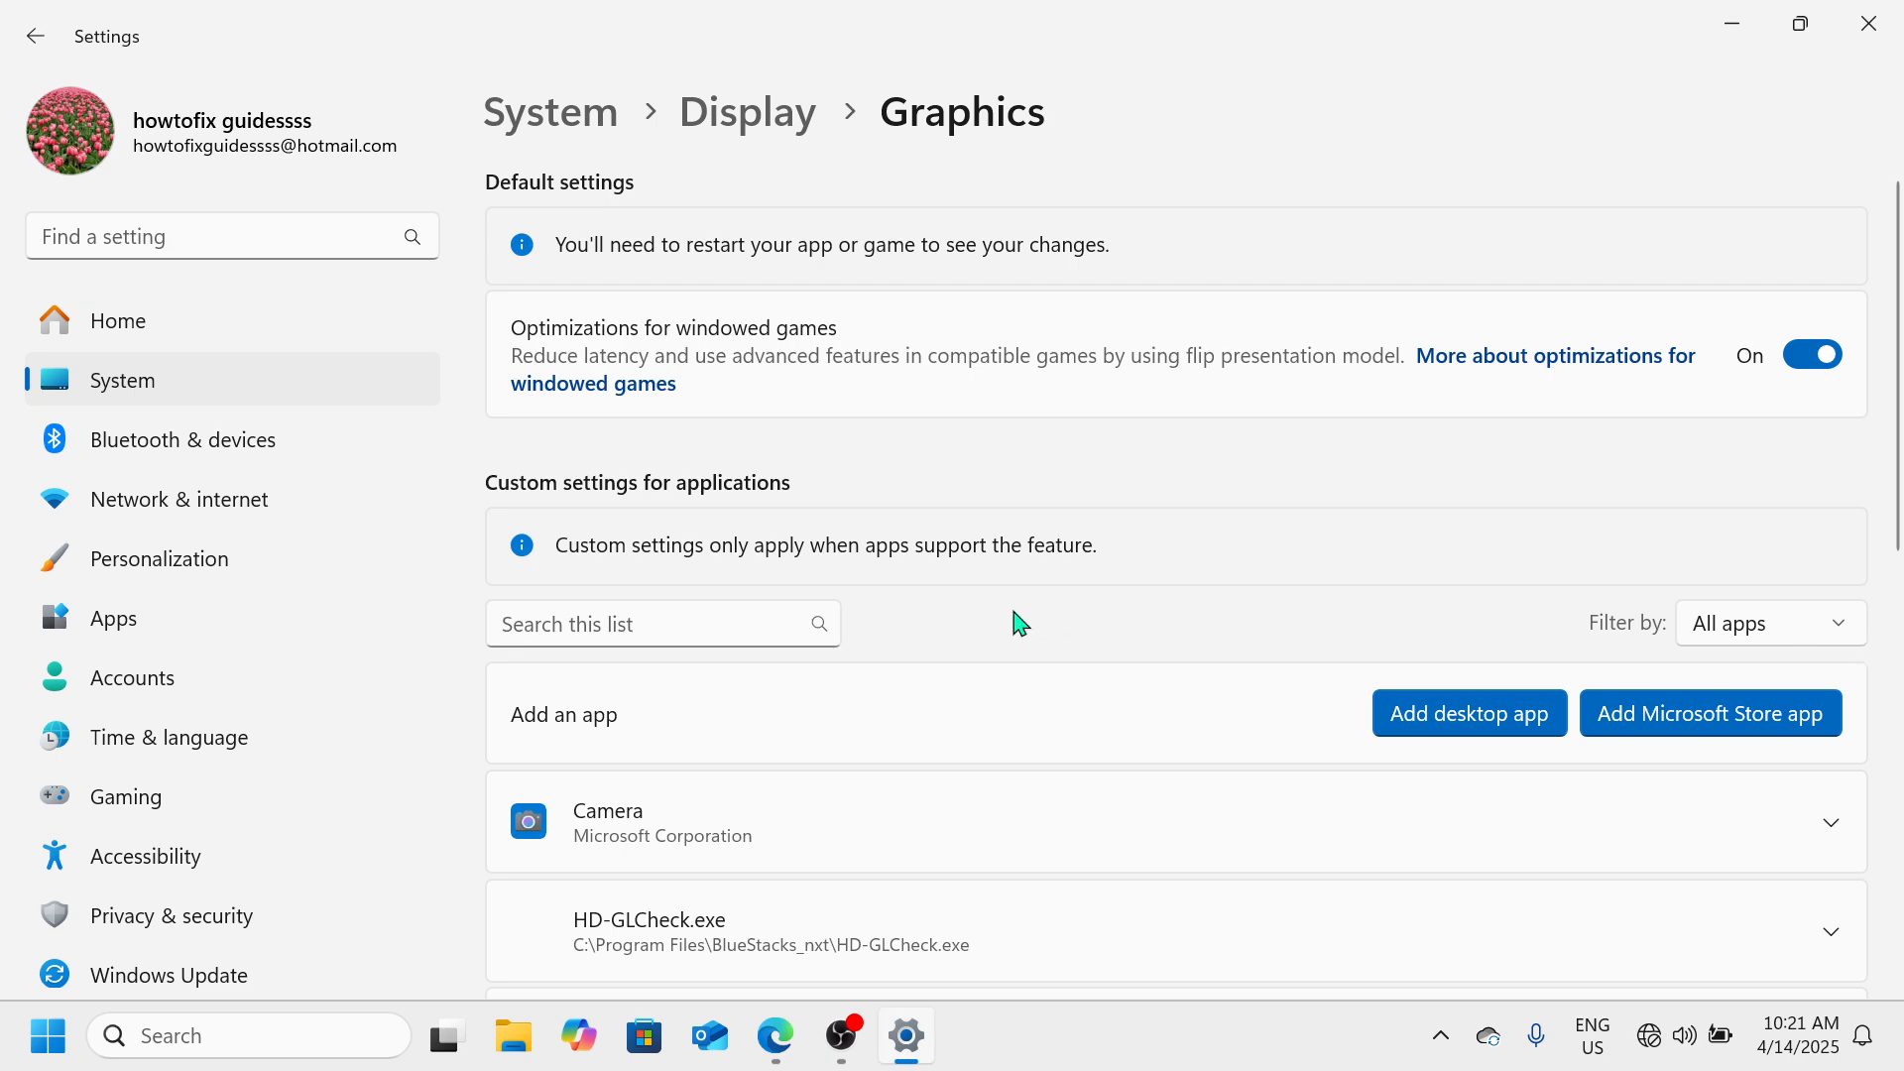
# Examine the Graphics page's default settings and its list of apps with custom graphics settings
pyautogui.scroll(-3, 1021, 623)
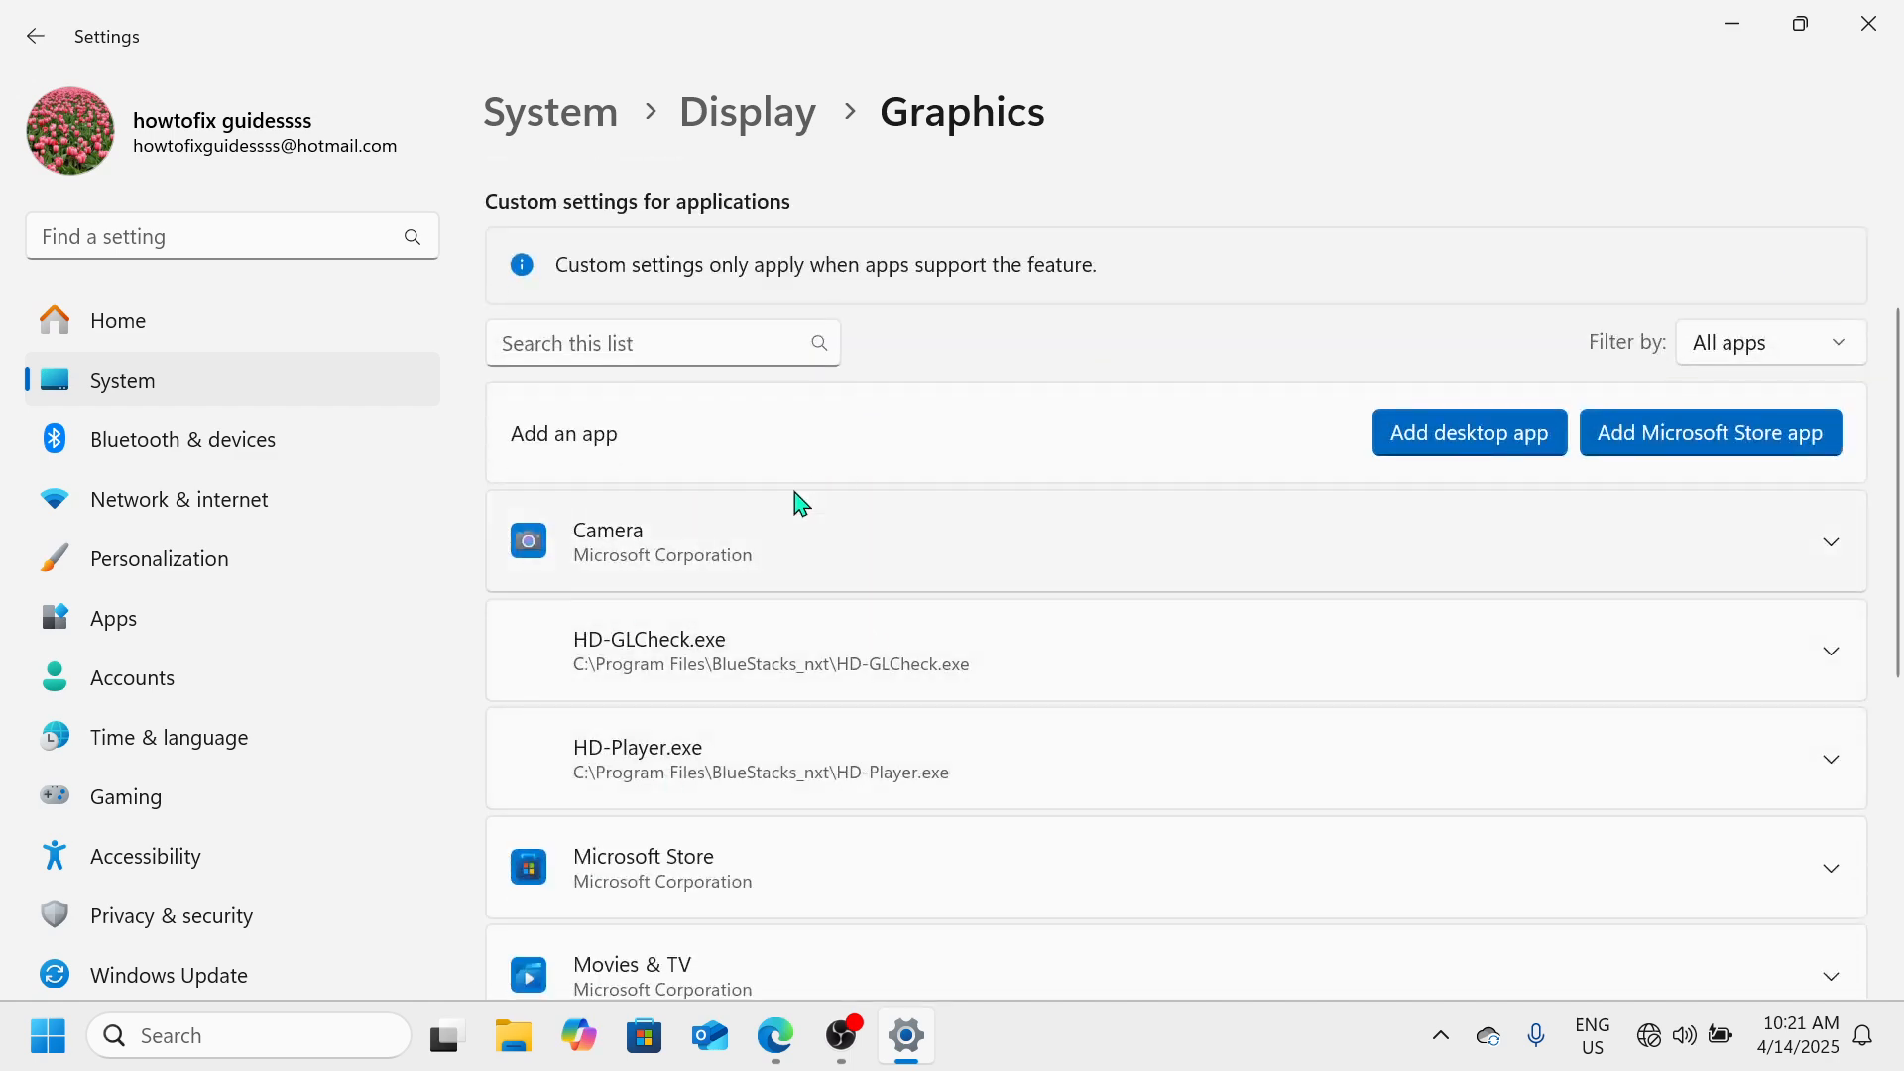
pyautogui.scroll(-5, 799, 502)
pyautogui.scroll(-2, 798, 503)
pyautogui.scroll(5, 799, 503)
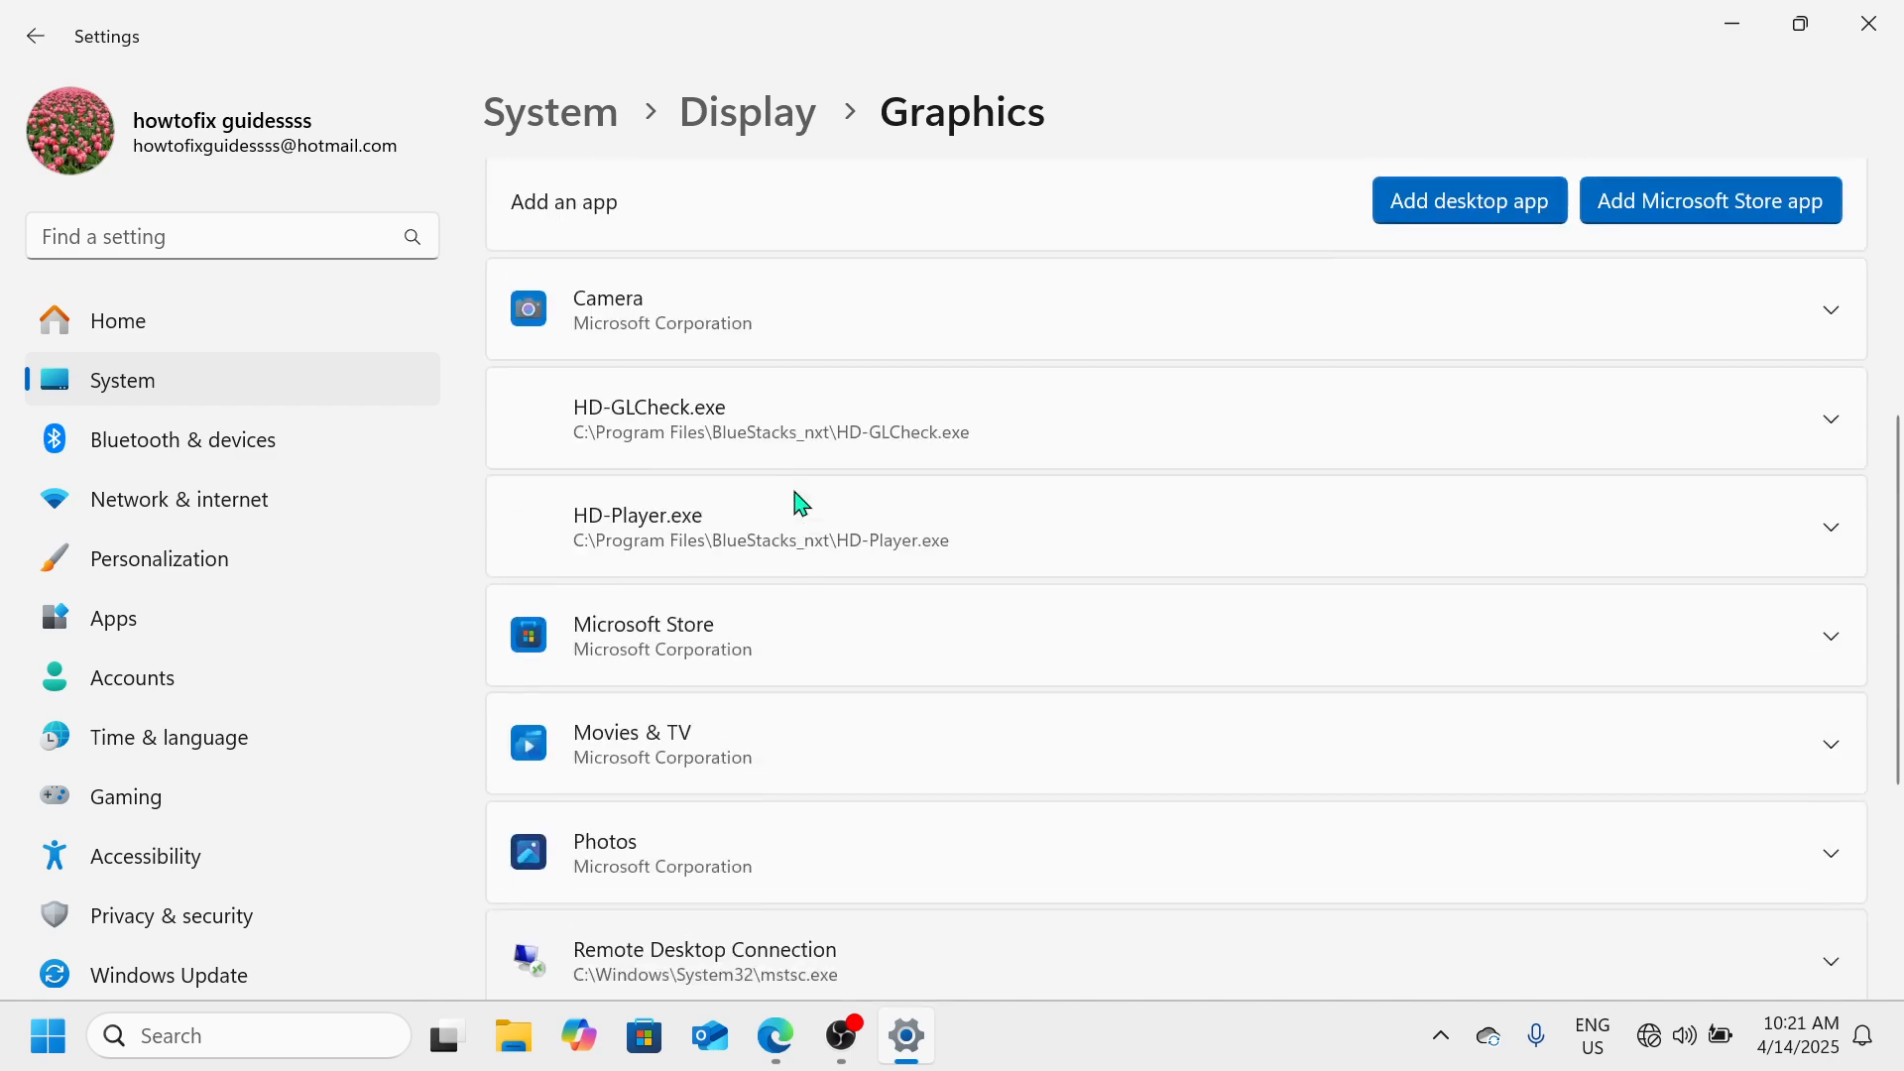
pyautogui.scroll(3, 802, 503)
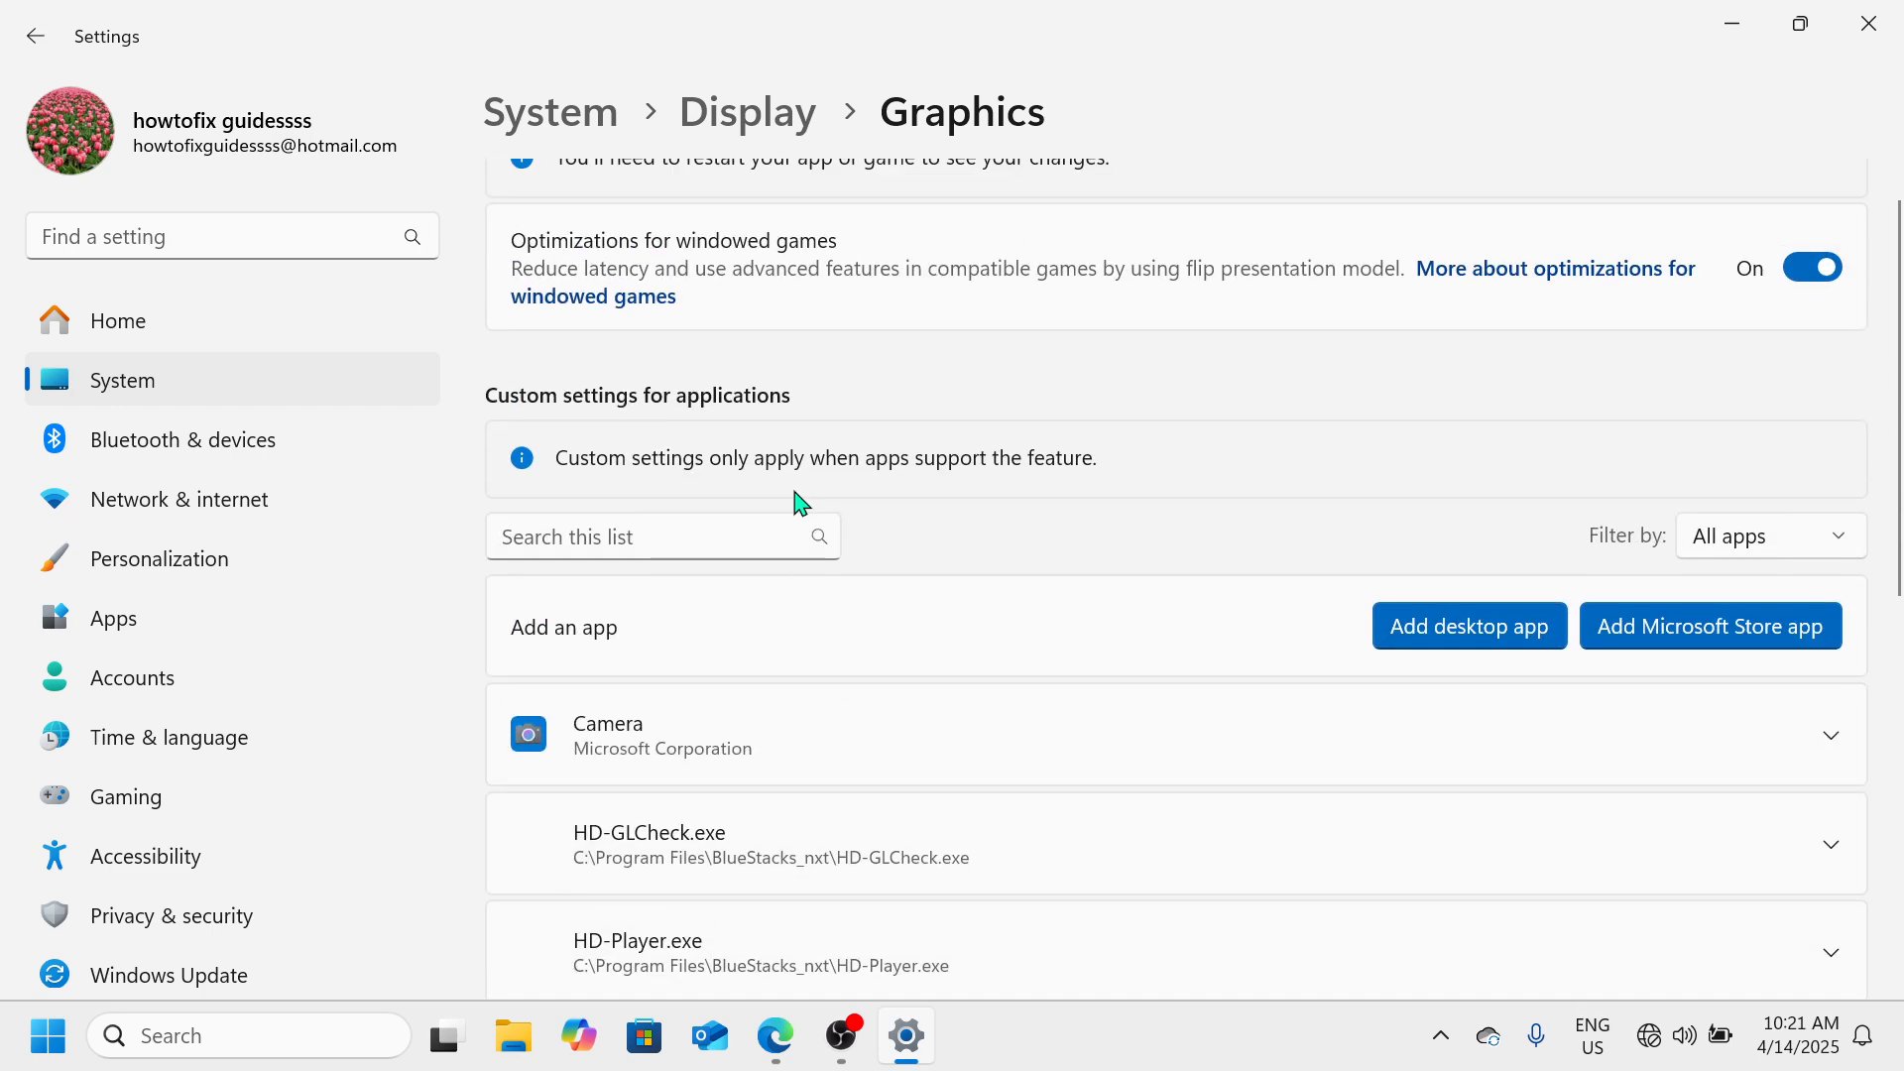
pyautogui.scroll(-6, 801, 503)
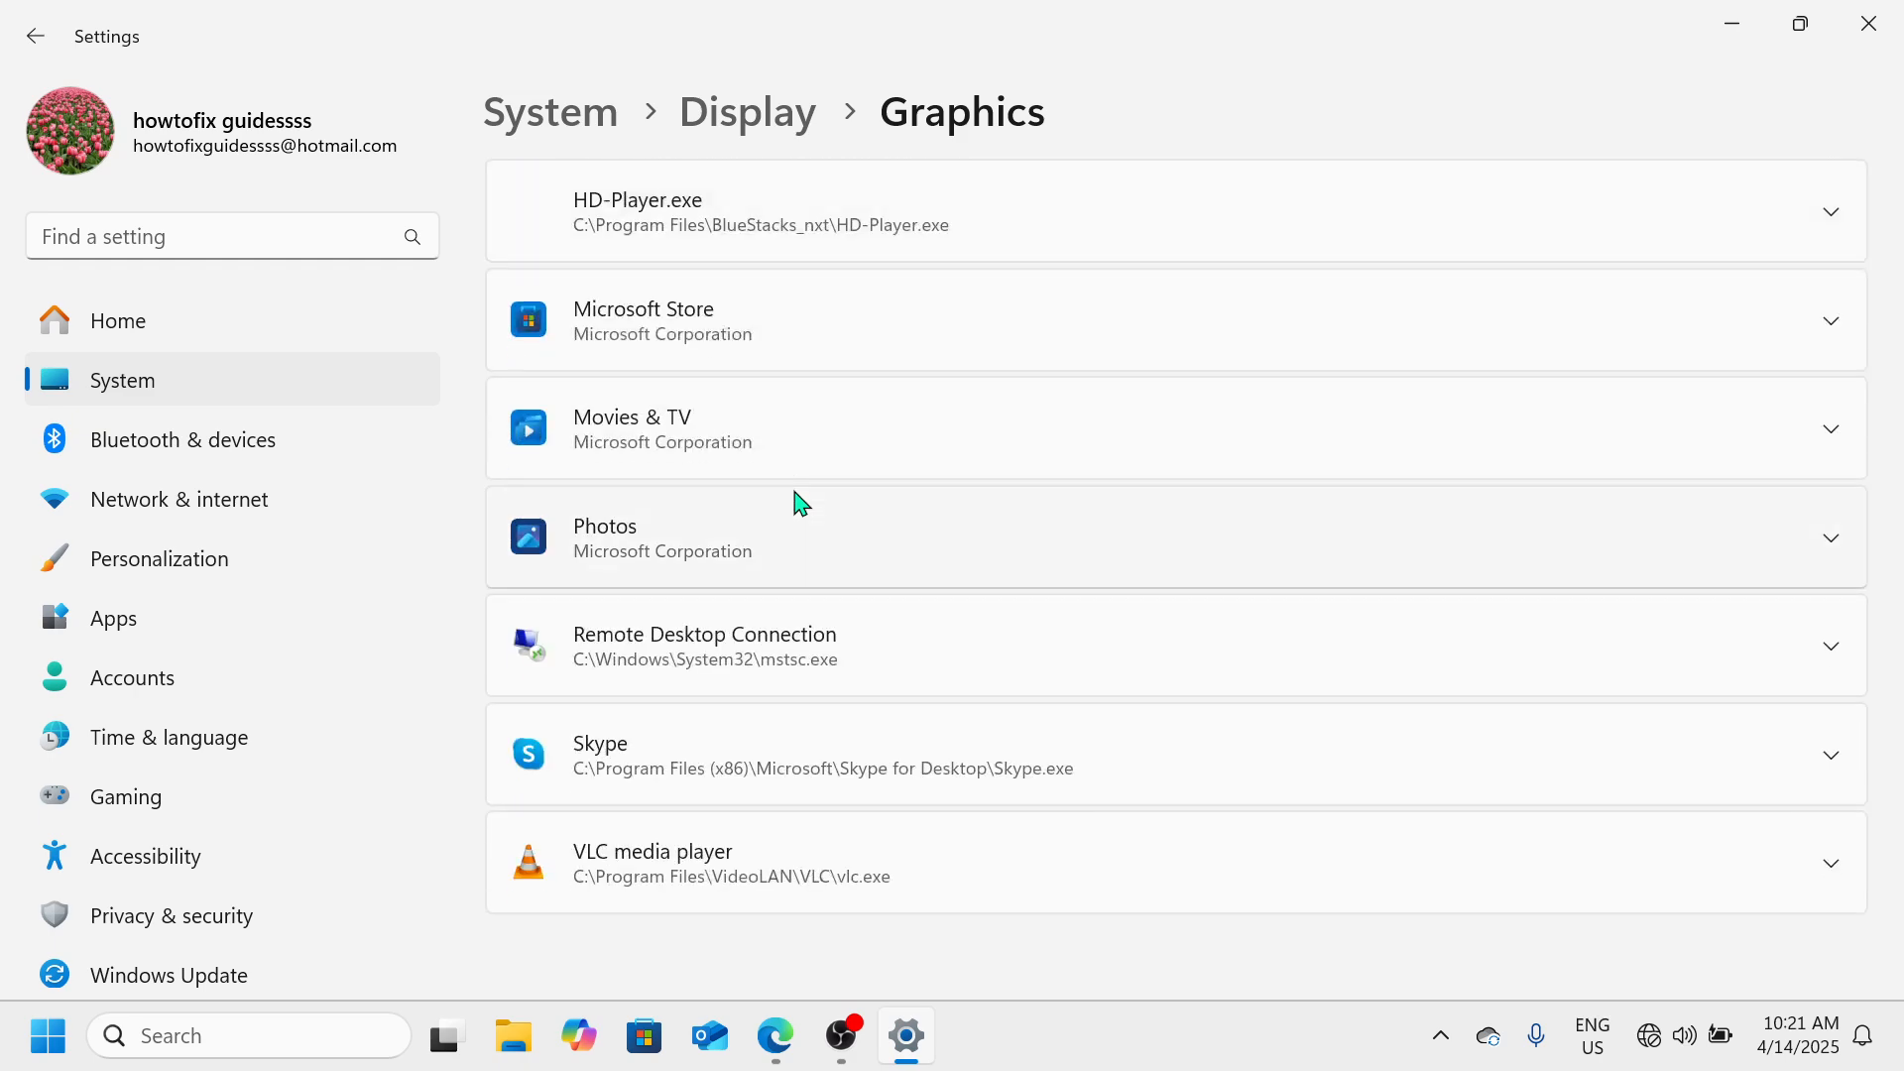
pyautogui.scroll(4, 802, 503)
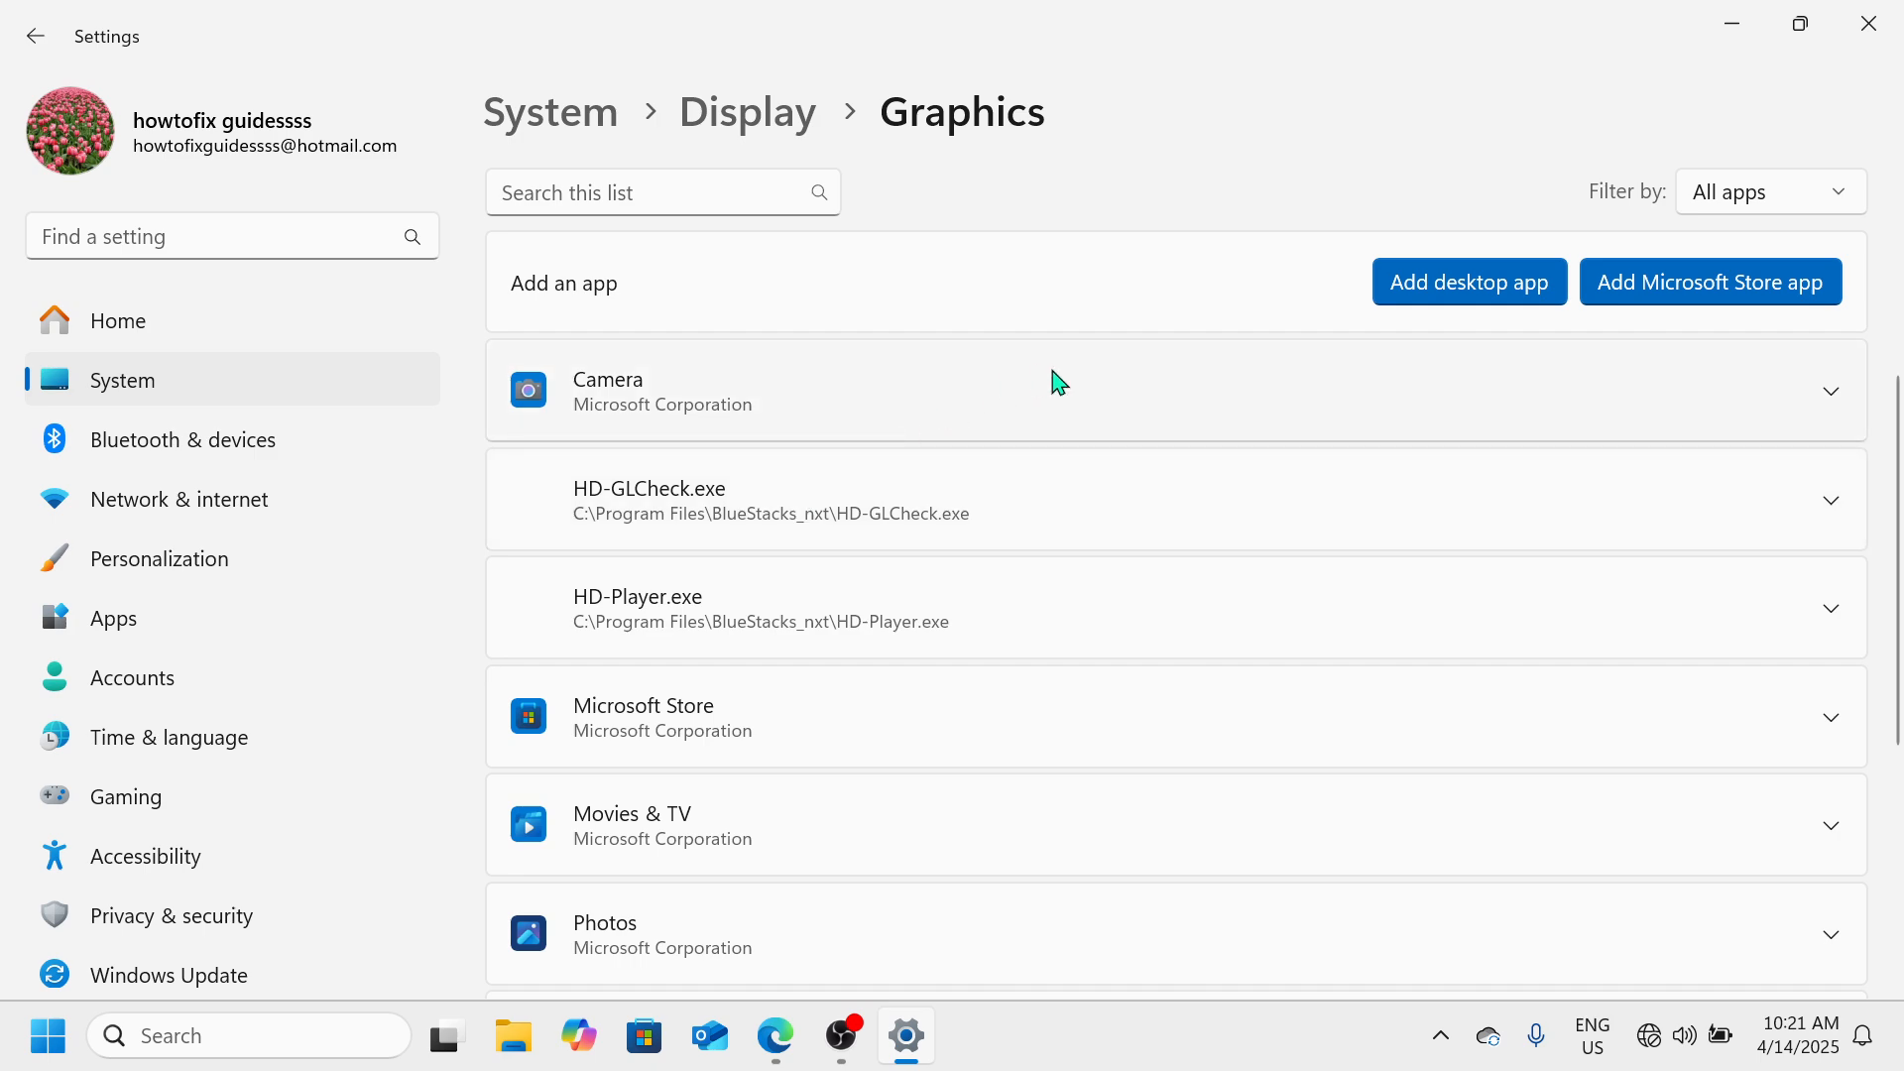
# Set the Camera app's GPU preference to Power Saving (AMD Radeon(TM) Graphics) and close Settings
pyautogui.click(1368, 404)
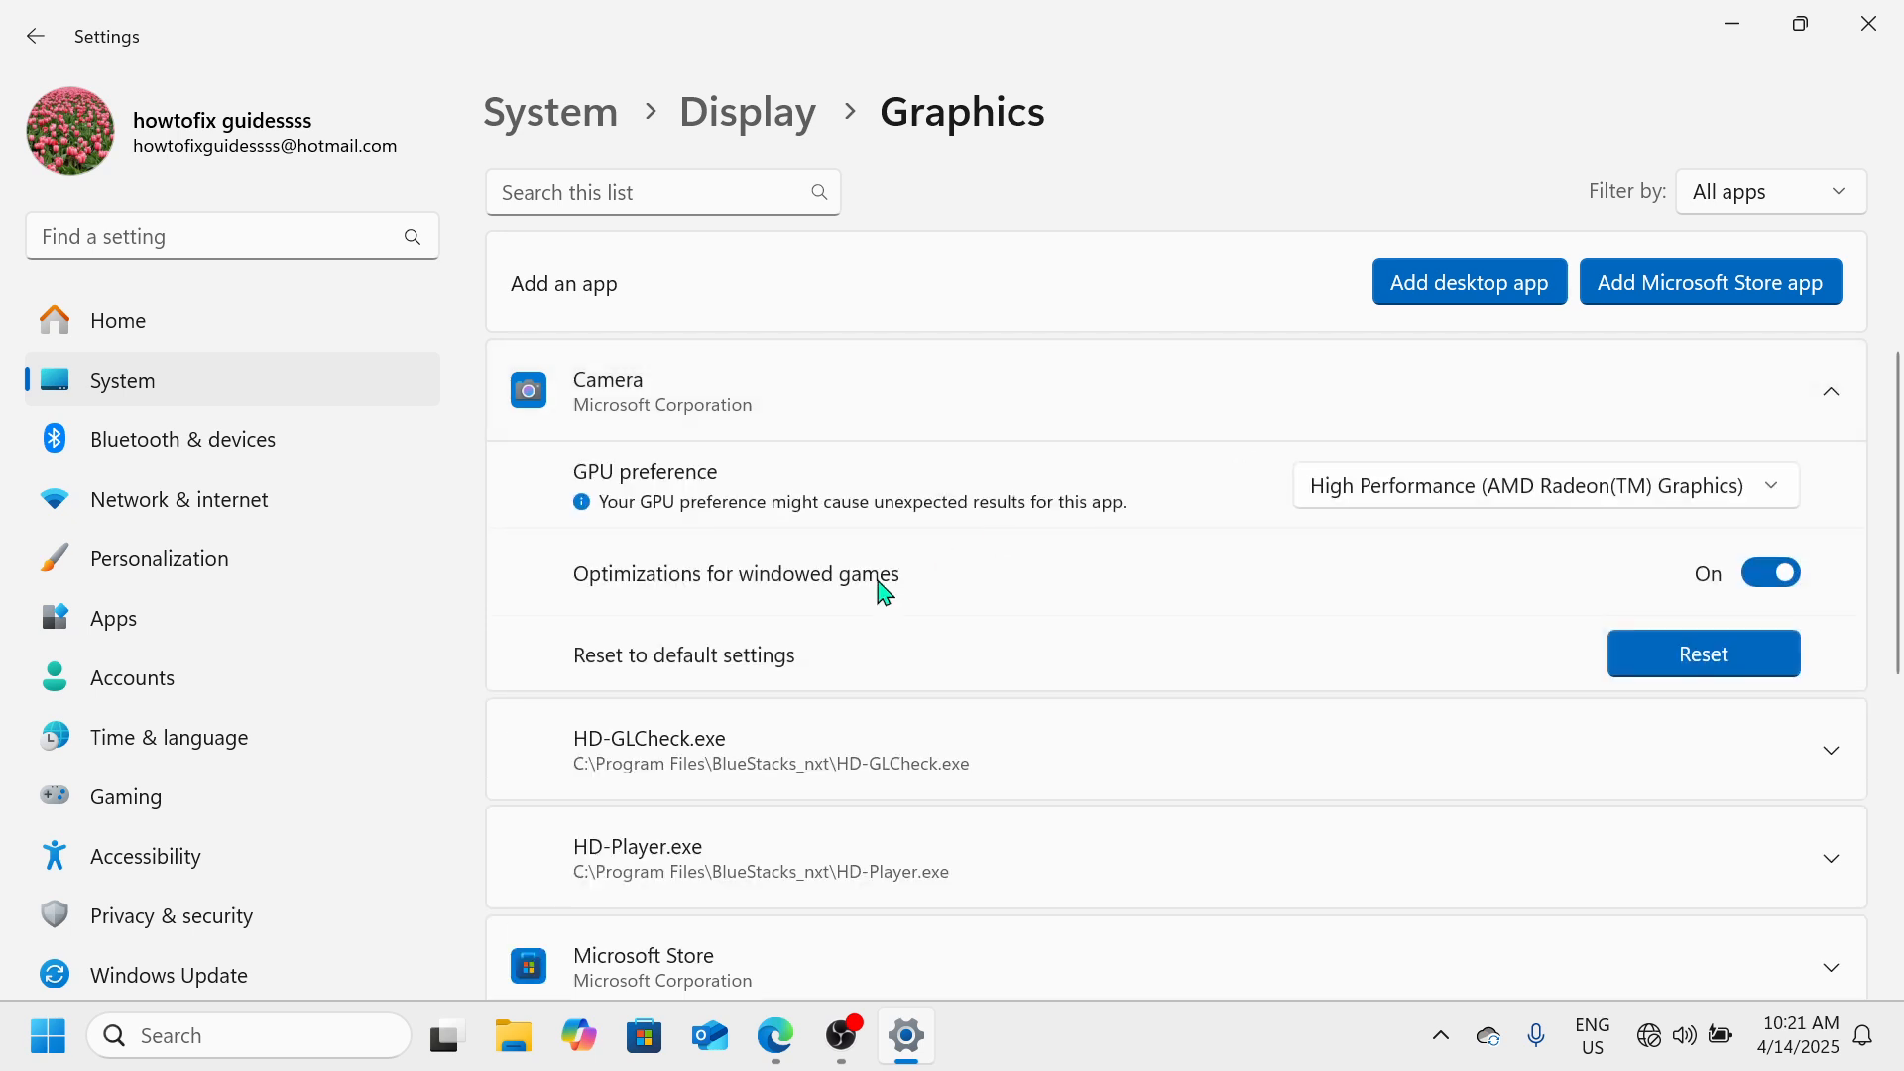
pyautogui.scroll(2, 879, 587)
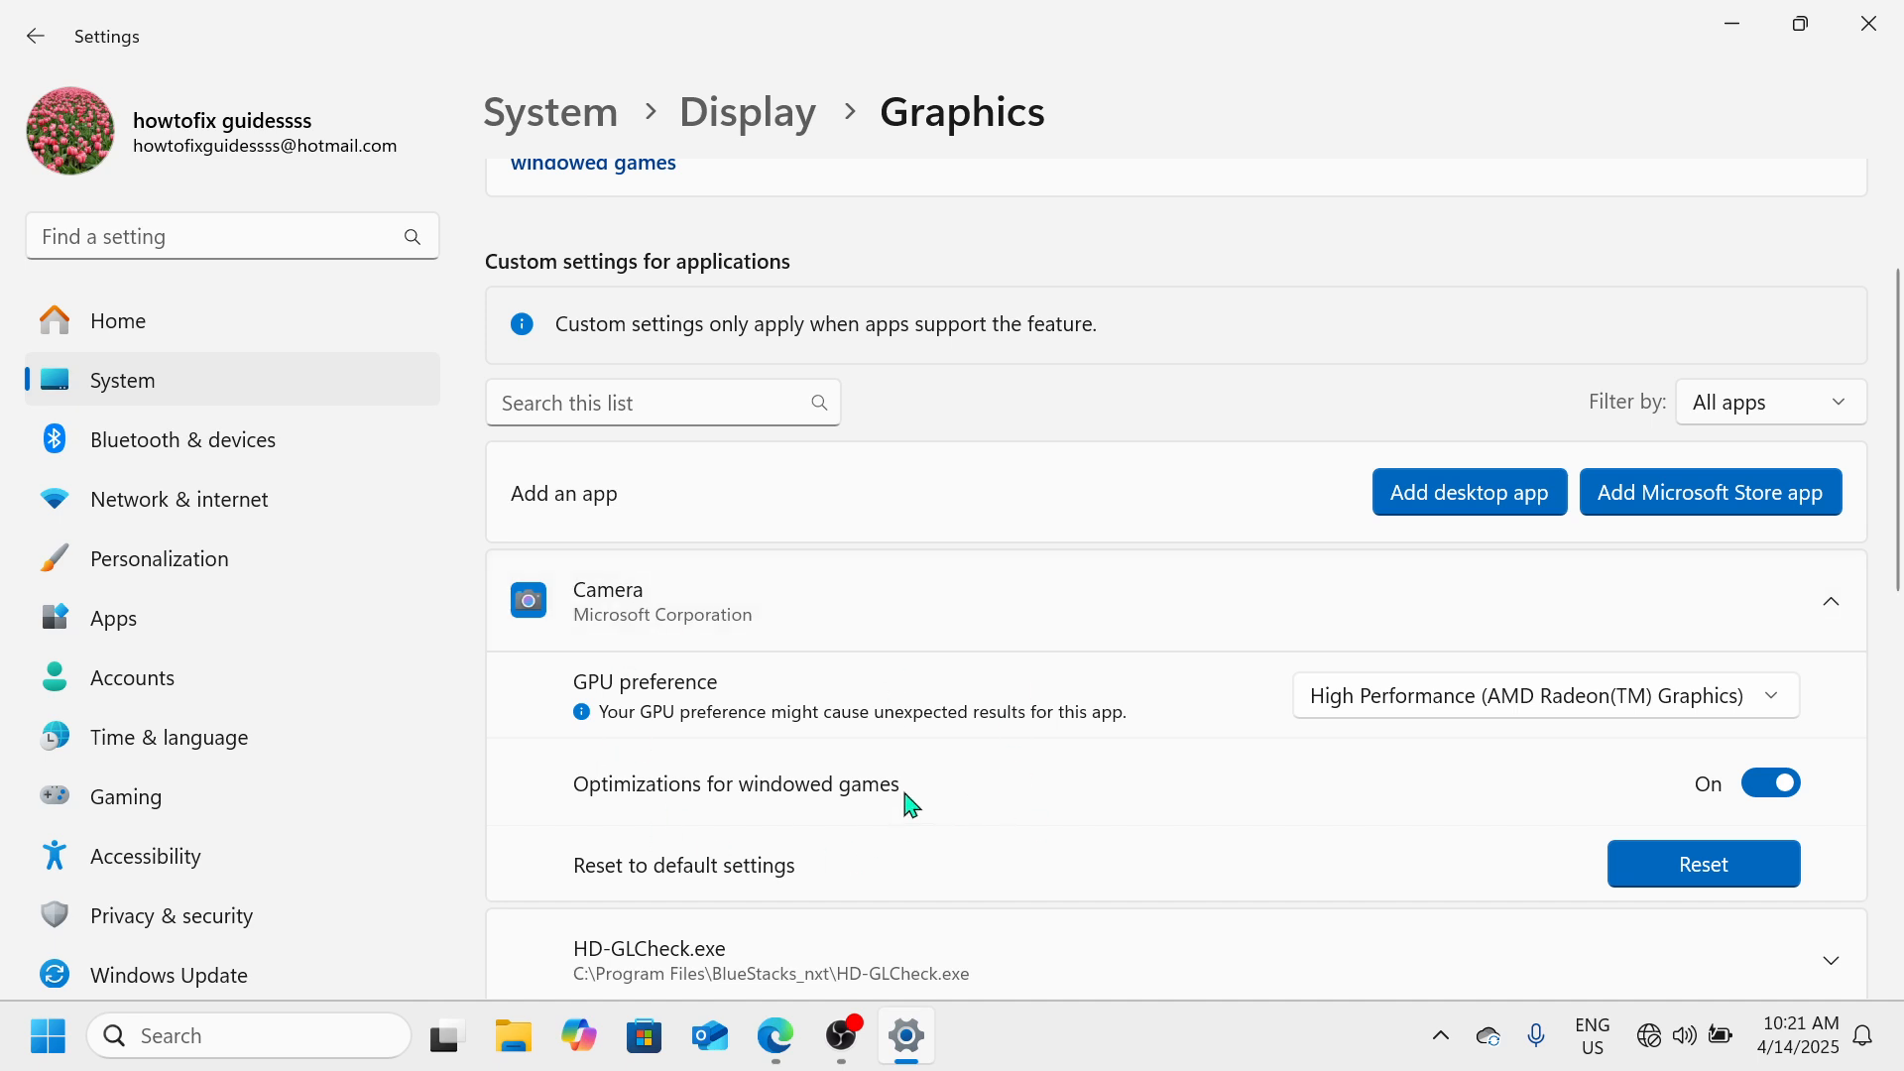
pyautogui.scroll(-2, 905, 801)
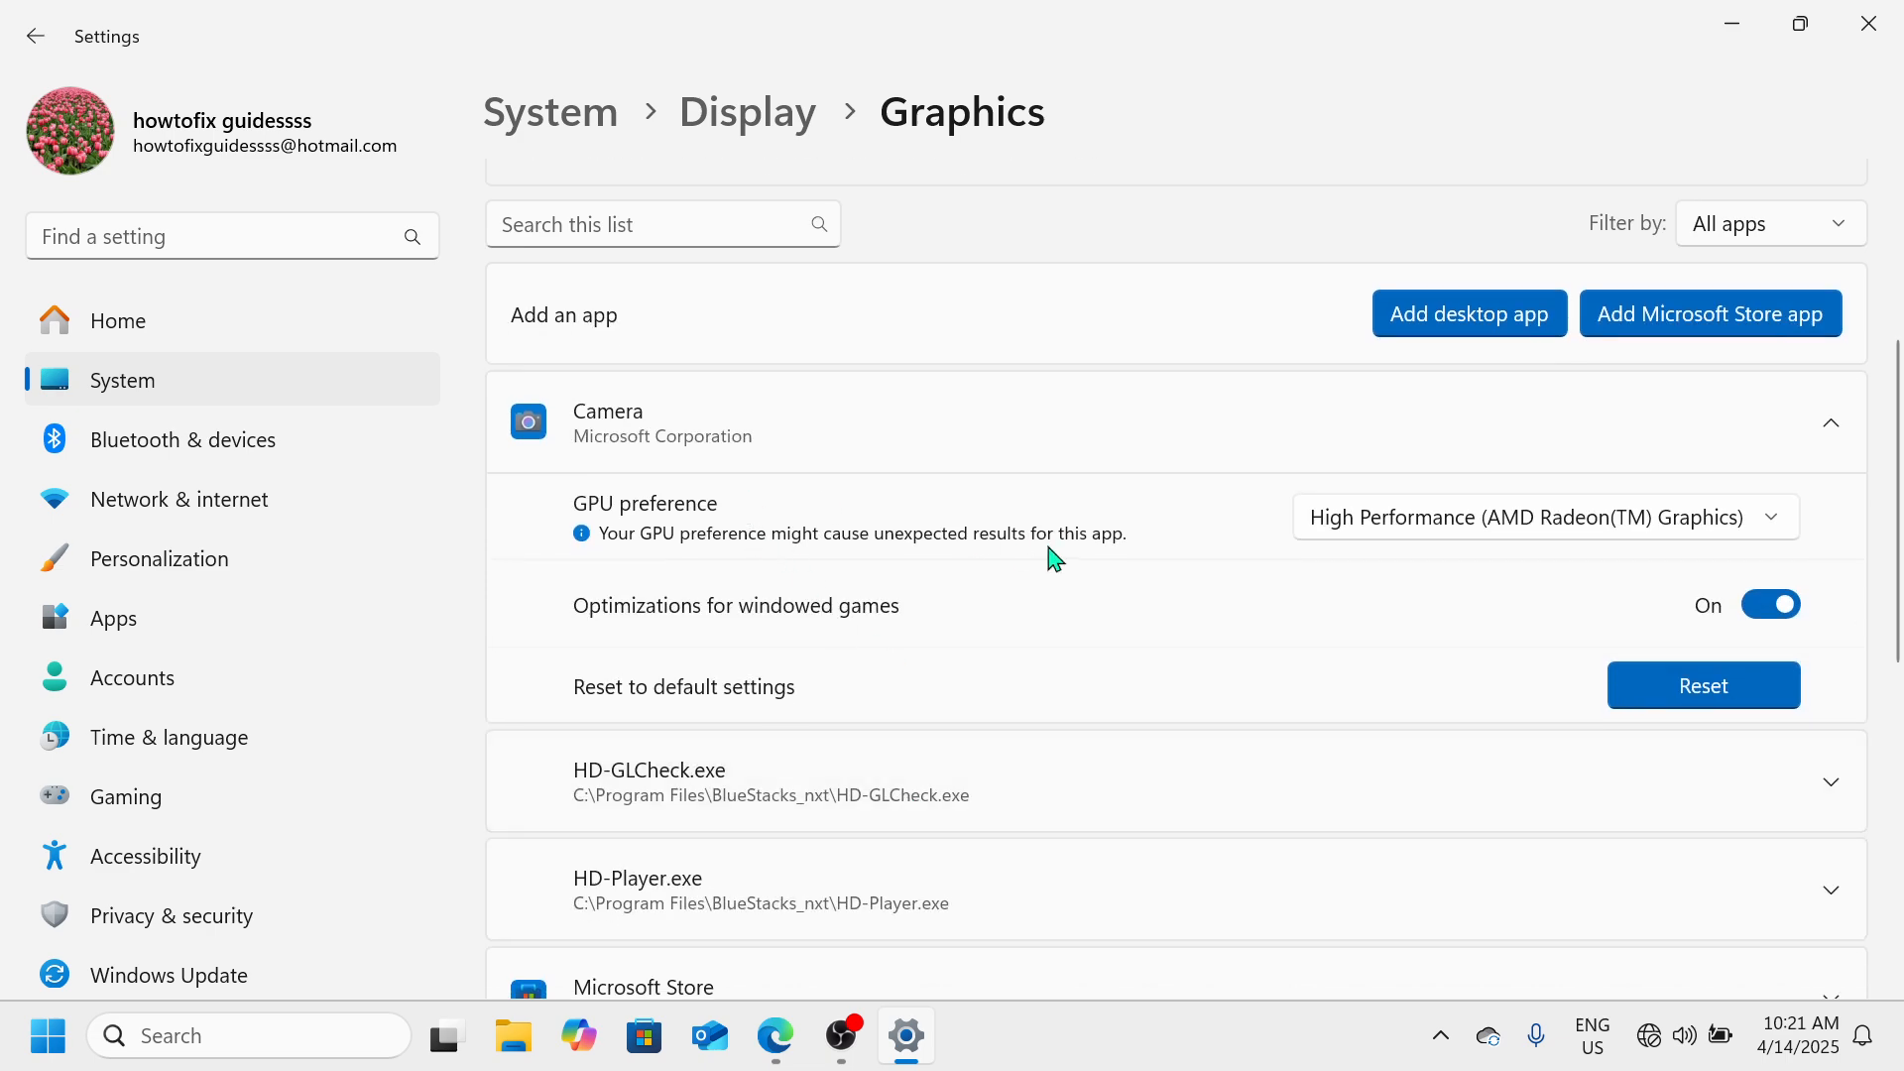
pyautogui.click(1776, 525)
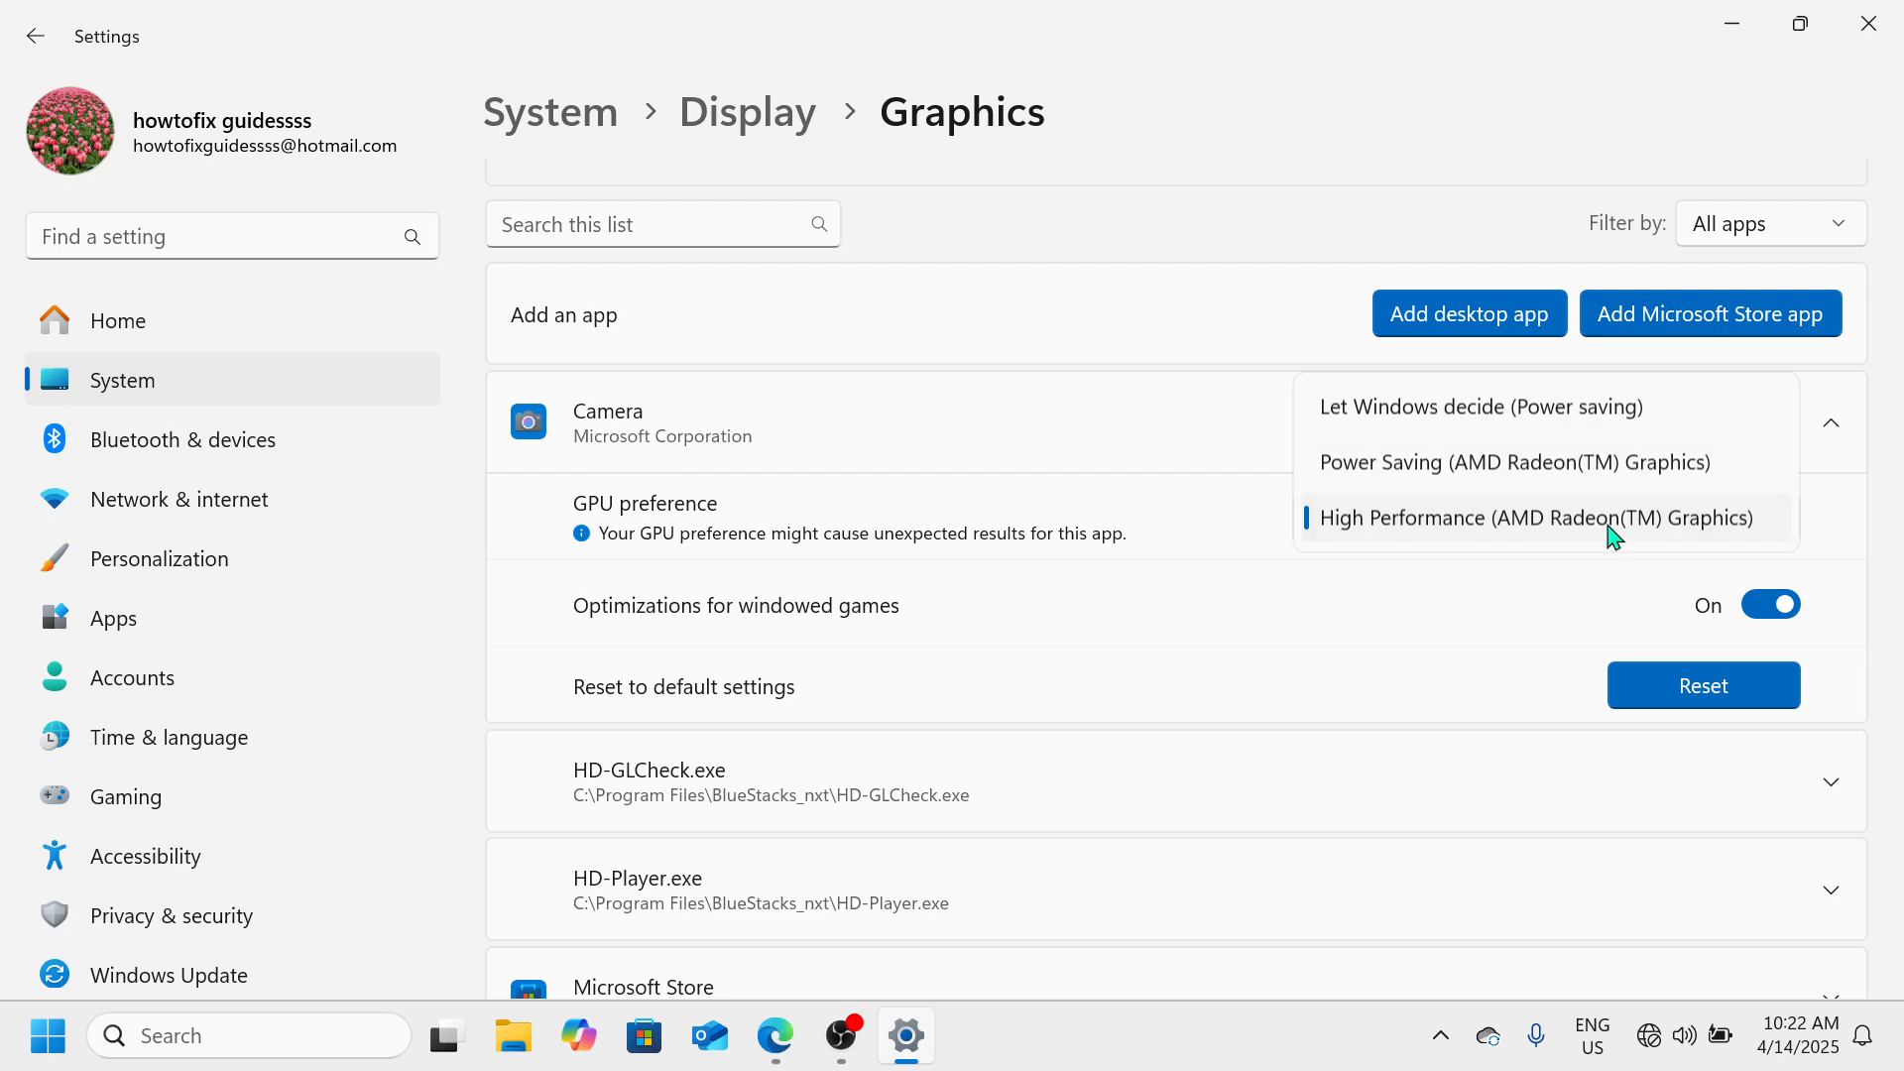
pyautogui.click(1647, 469)
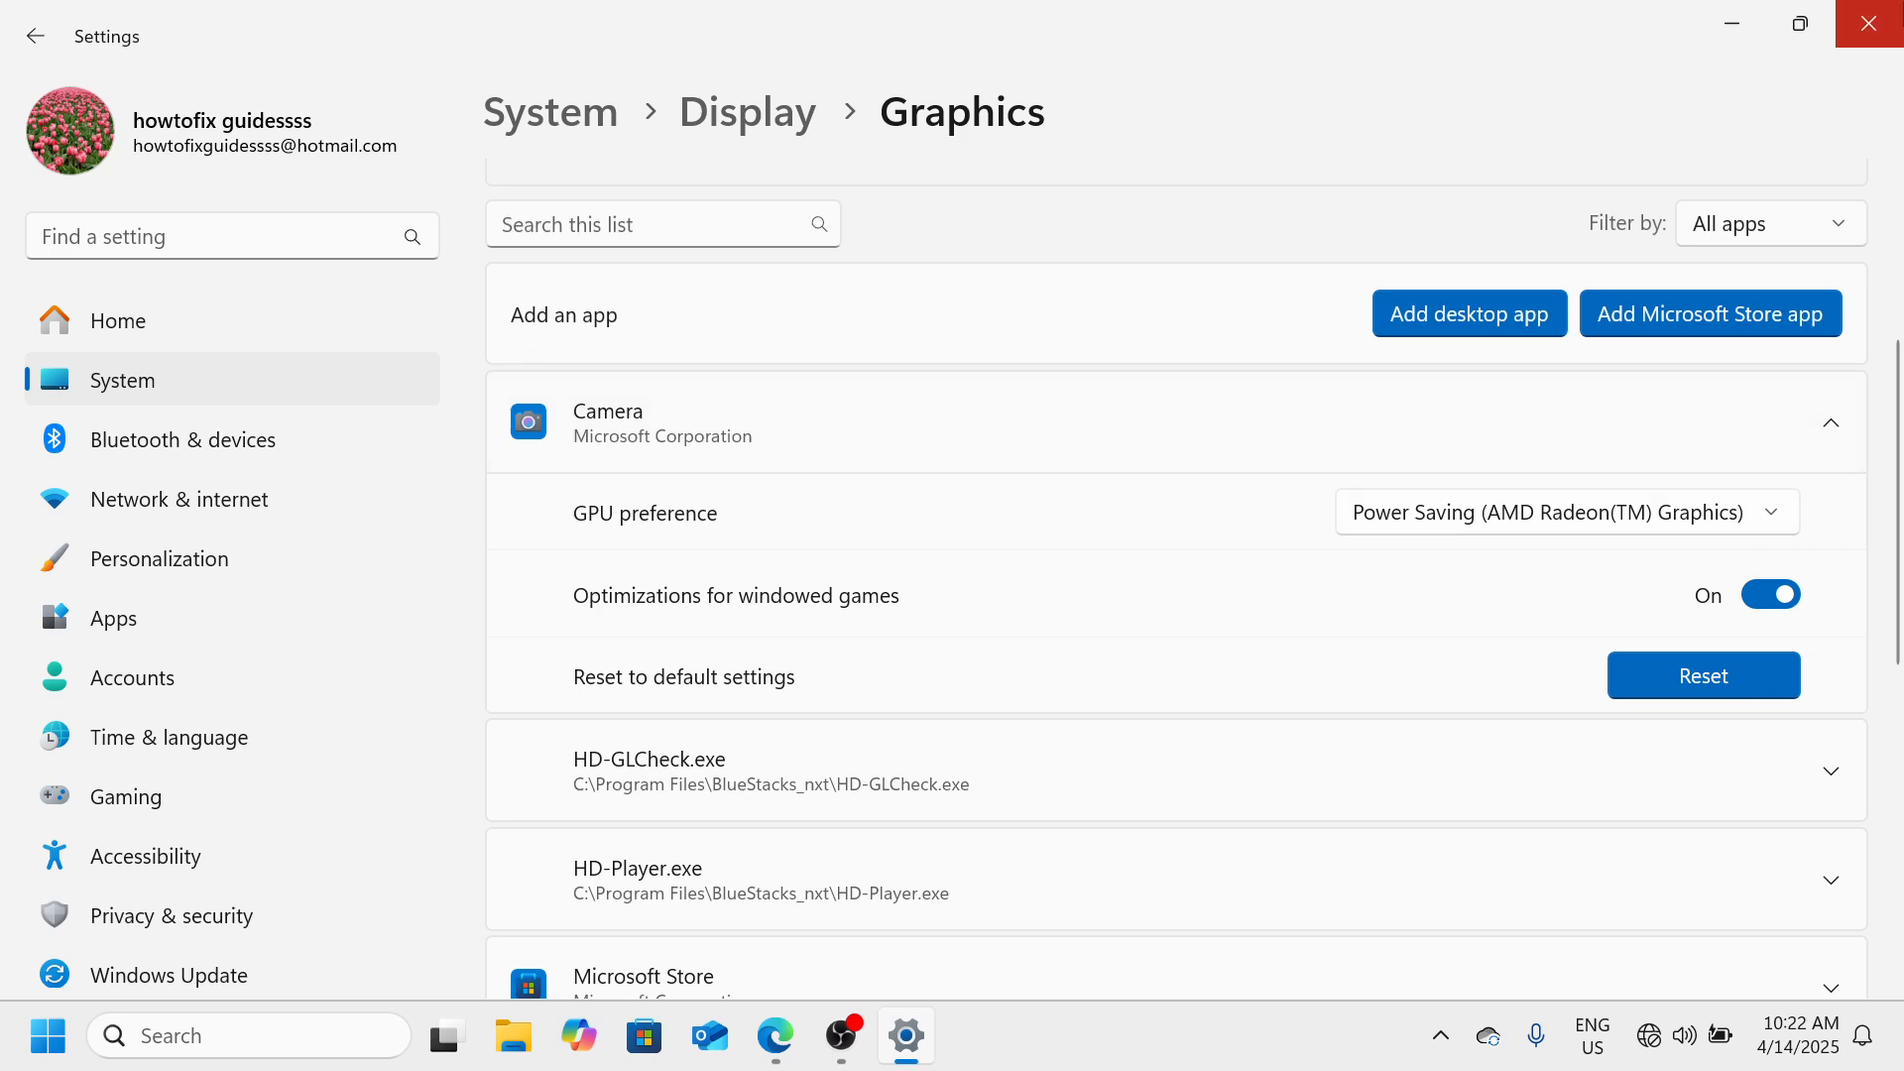
pyautogui.click(1901, 25)
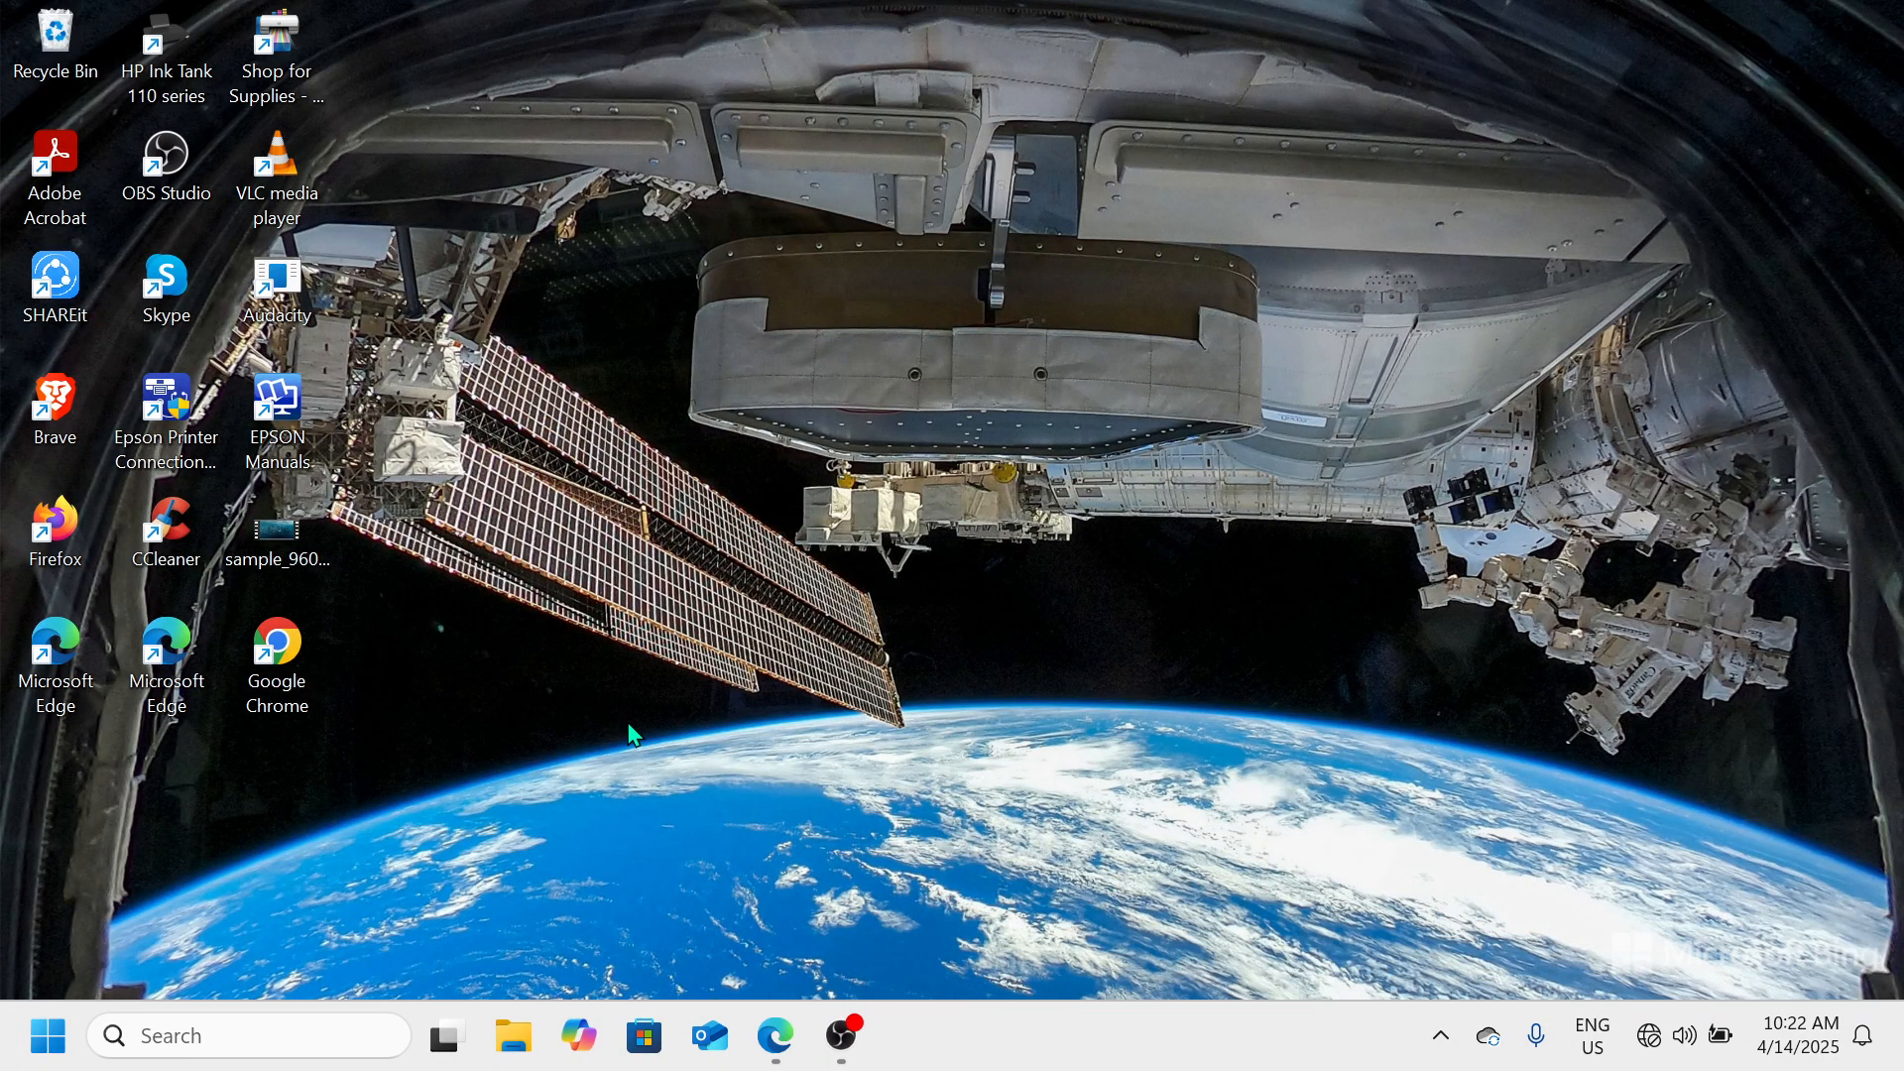
# Open Disk Cleanup for Local Disk (C:) by running the command cleanmgr
pyautogui.press('super+r')
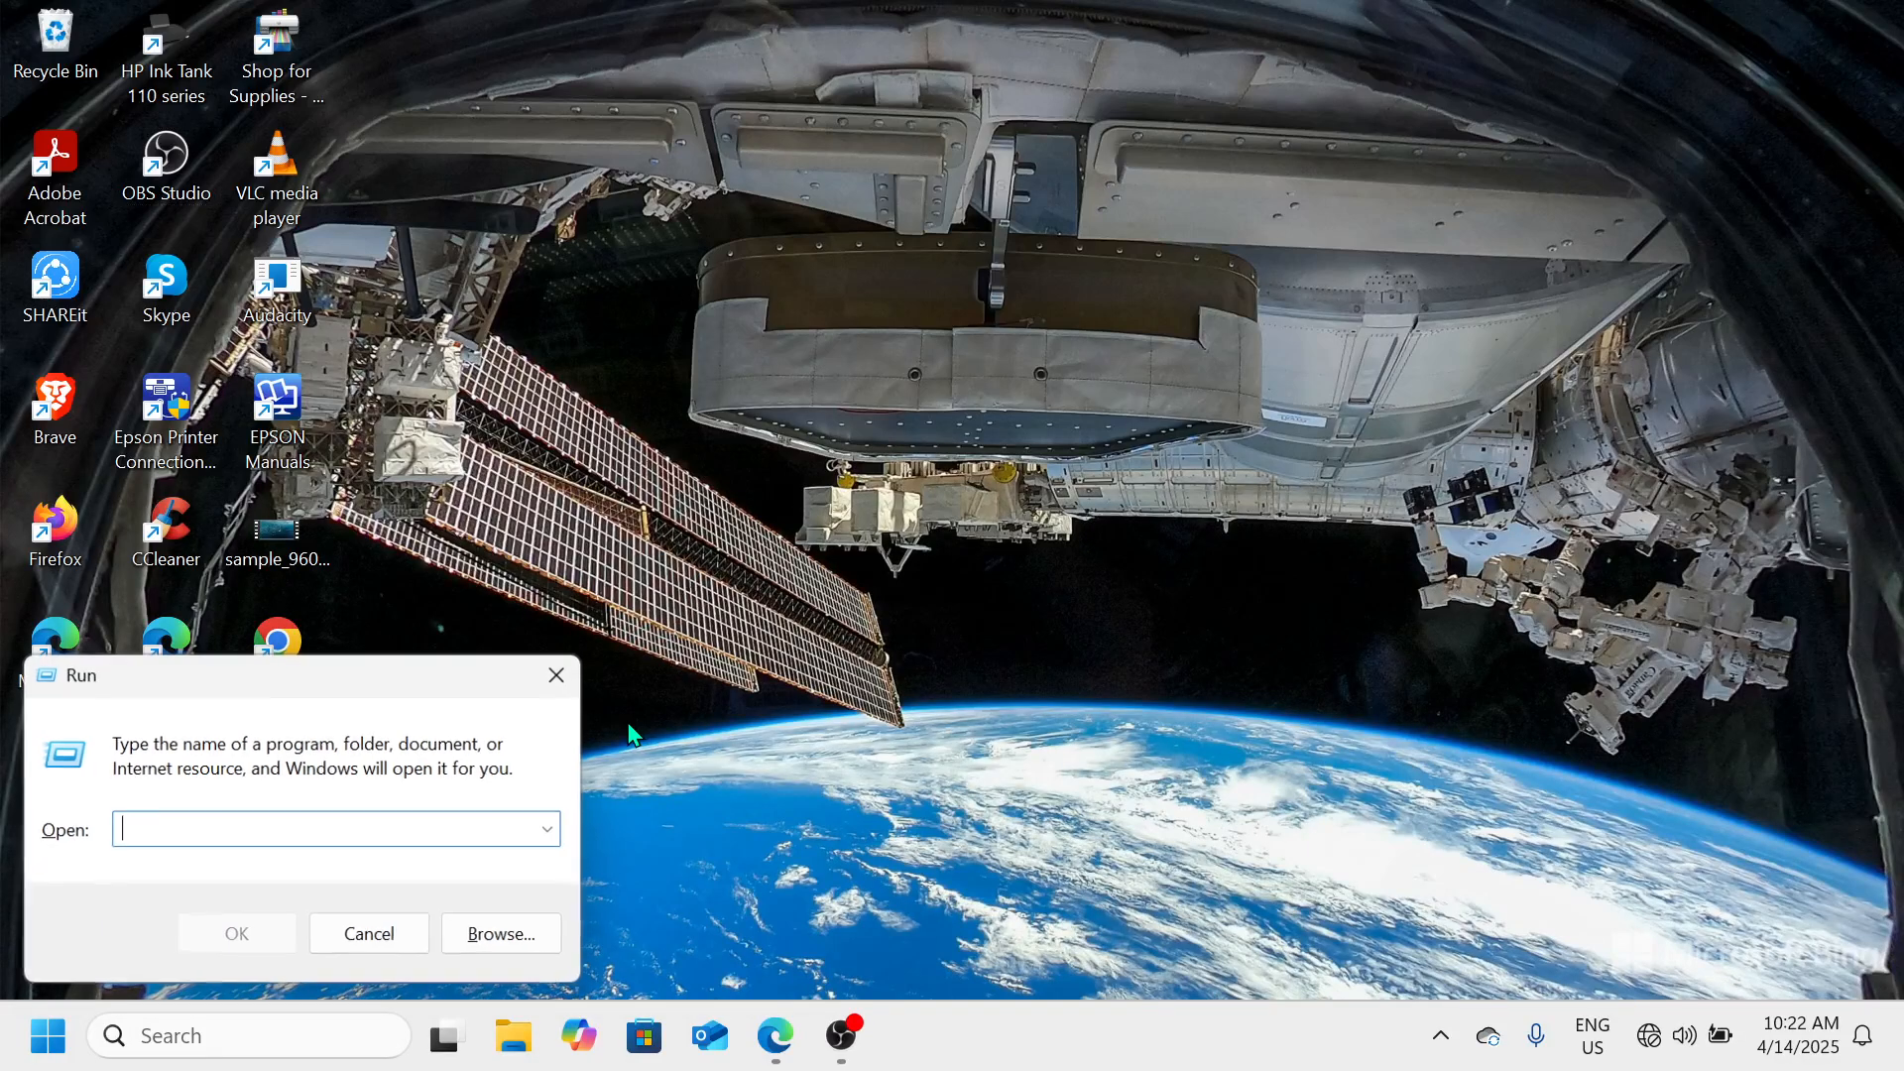
pyautogui.write('cl')
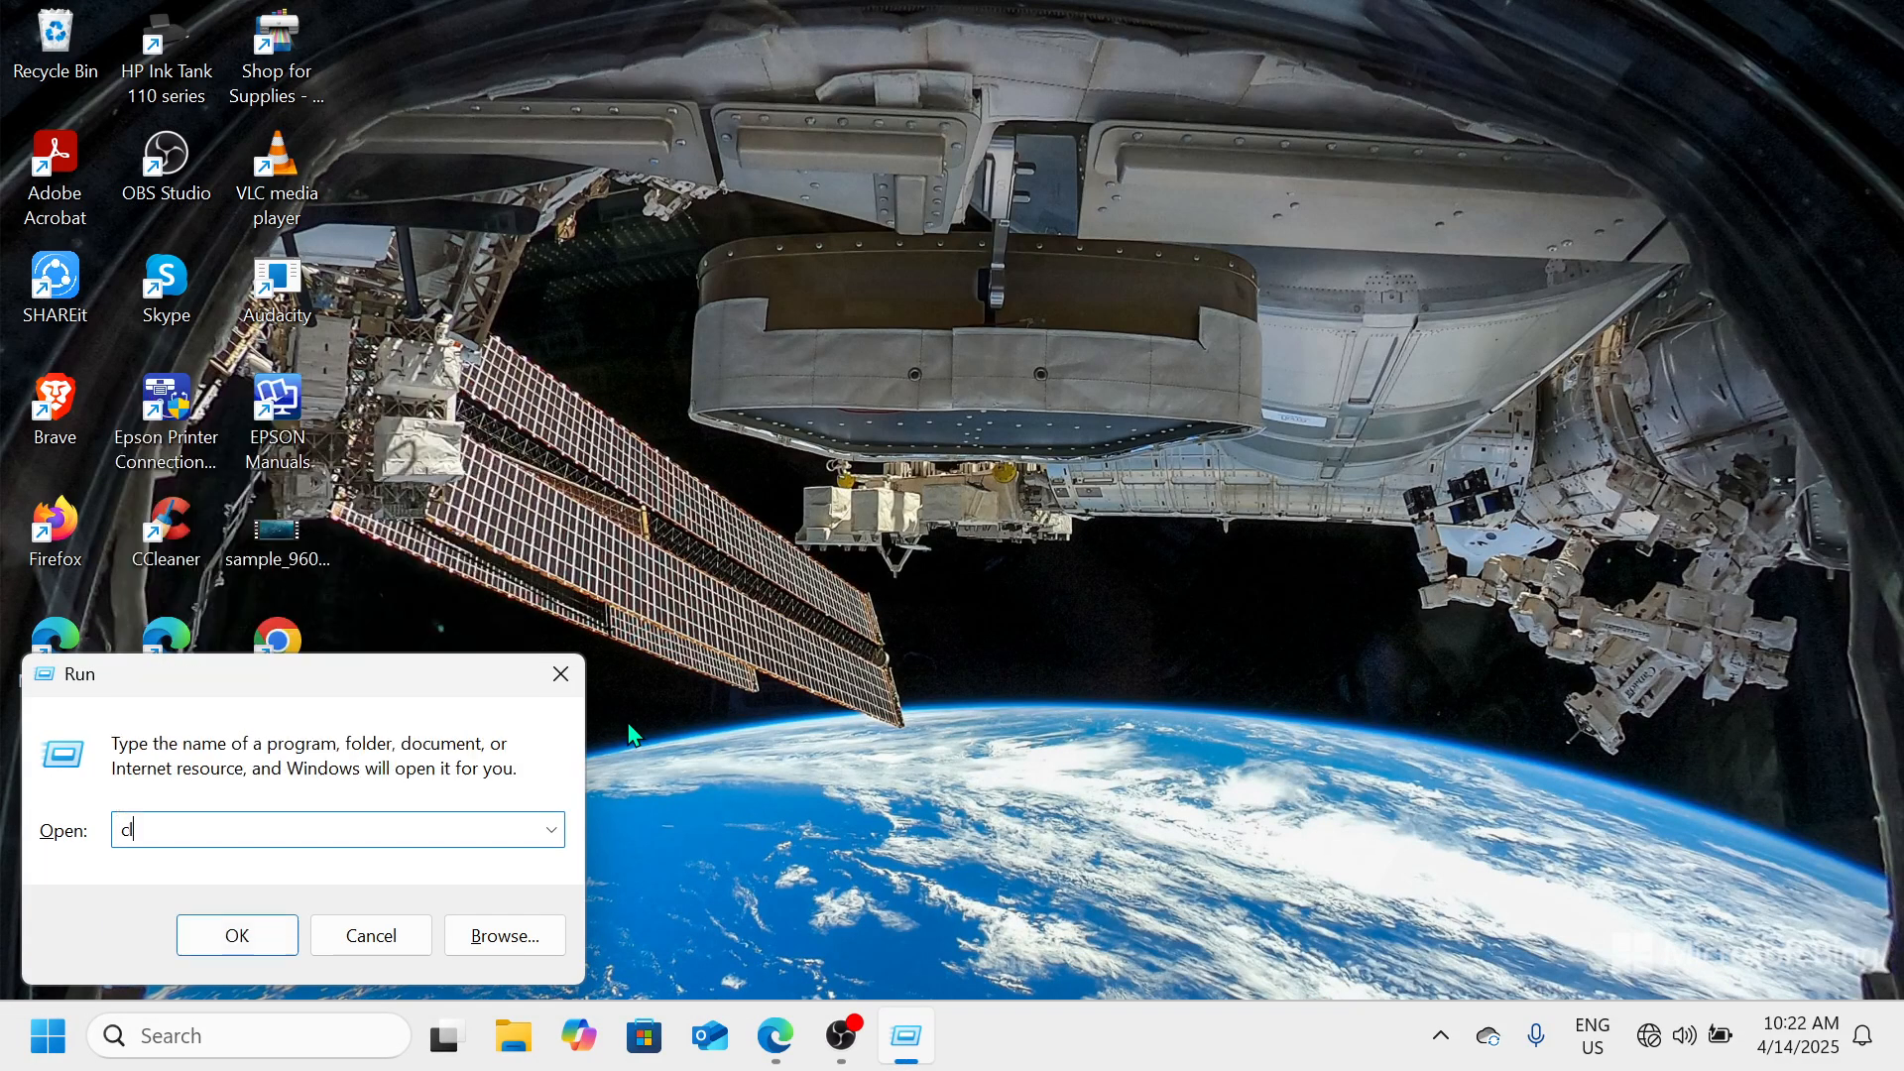
pyautogui.write('eanmgr')
pyautogui.press('Return')
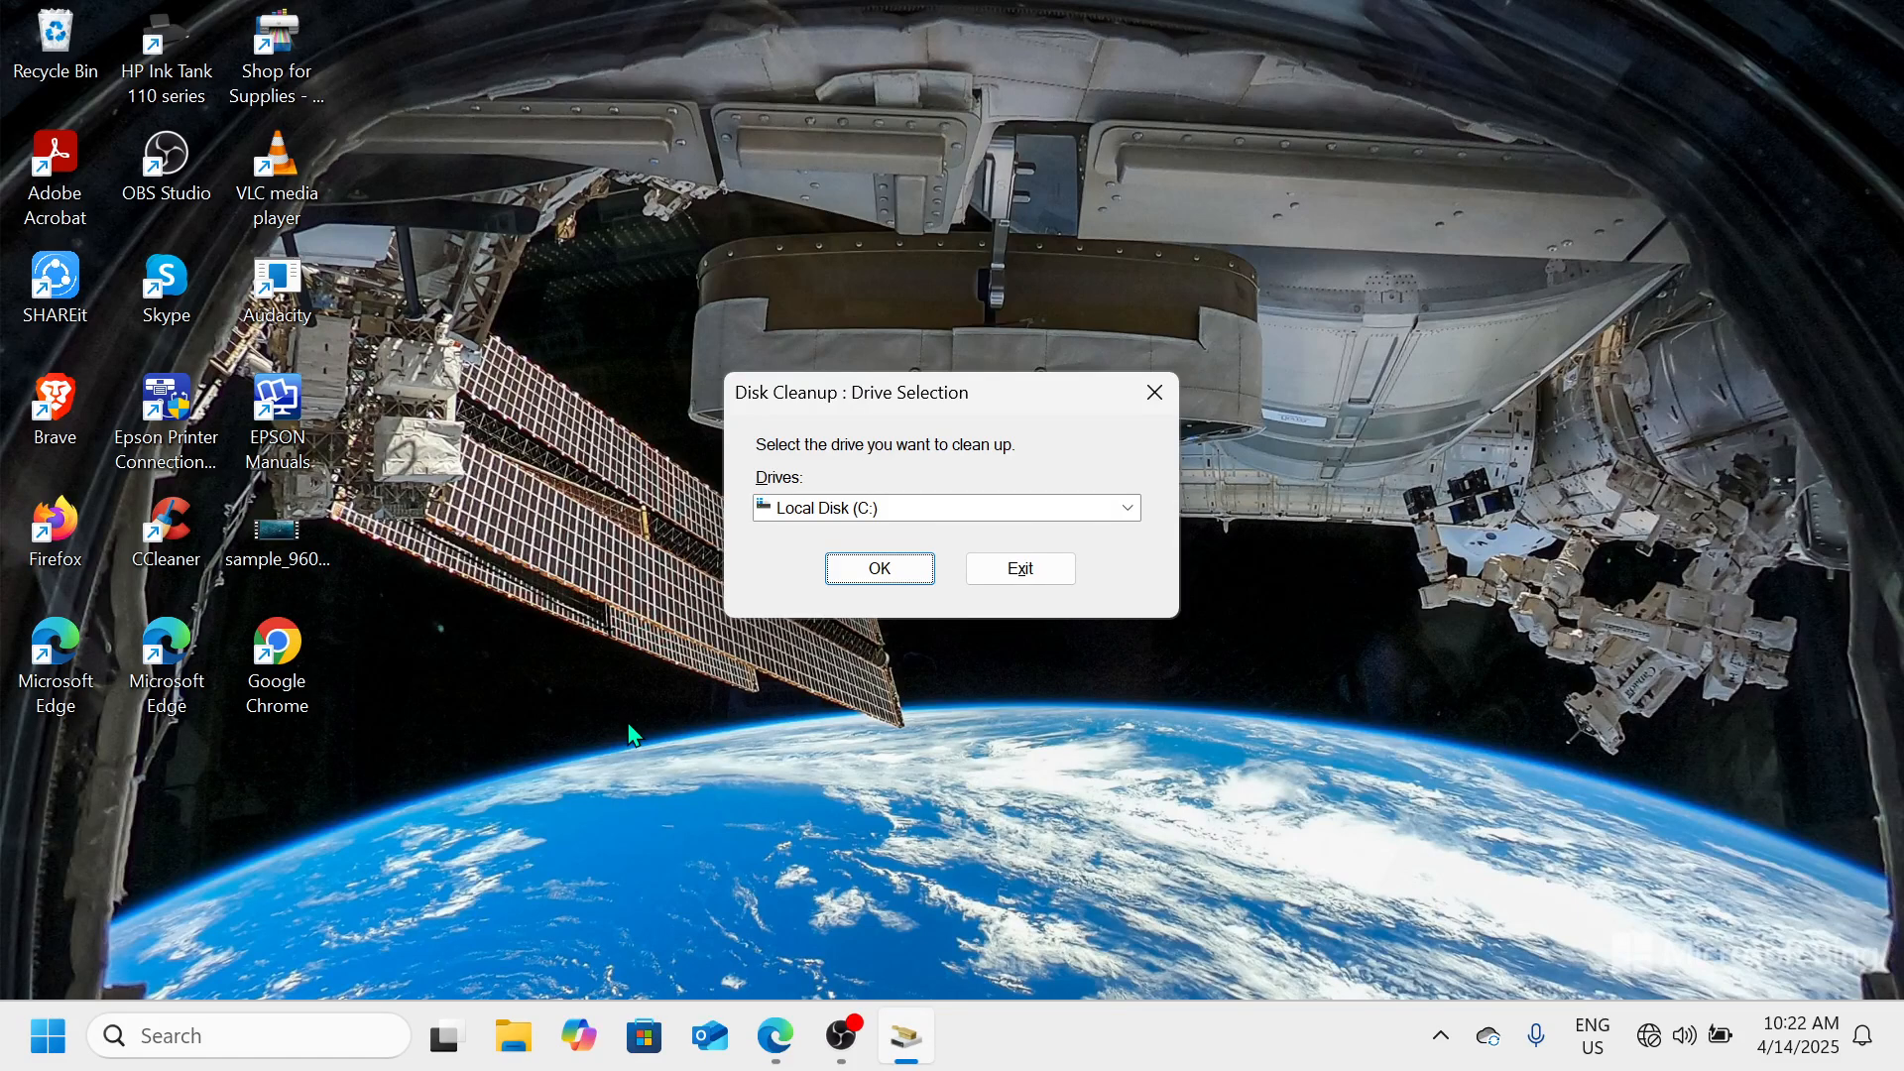
pyautogui.press('Return')
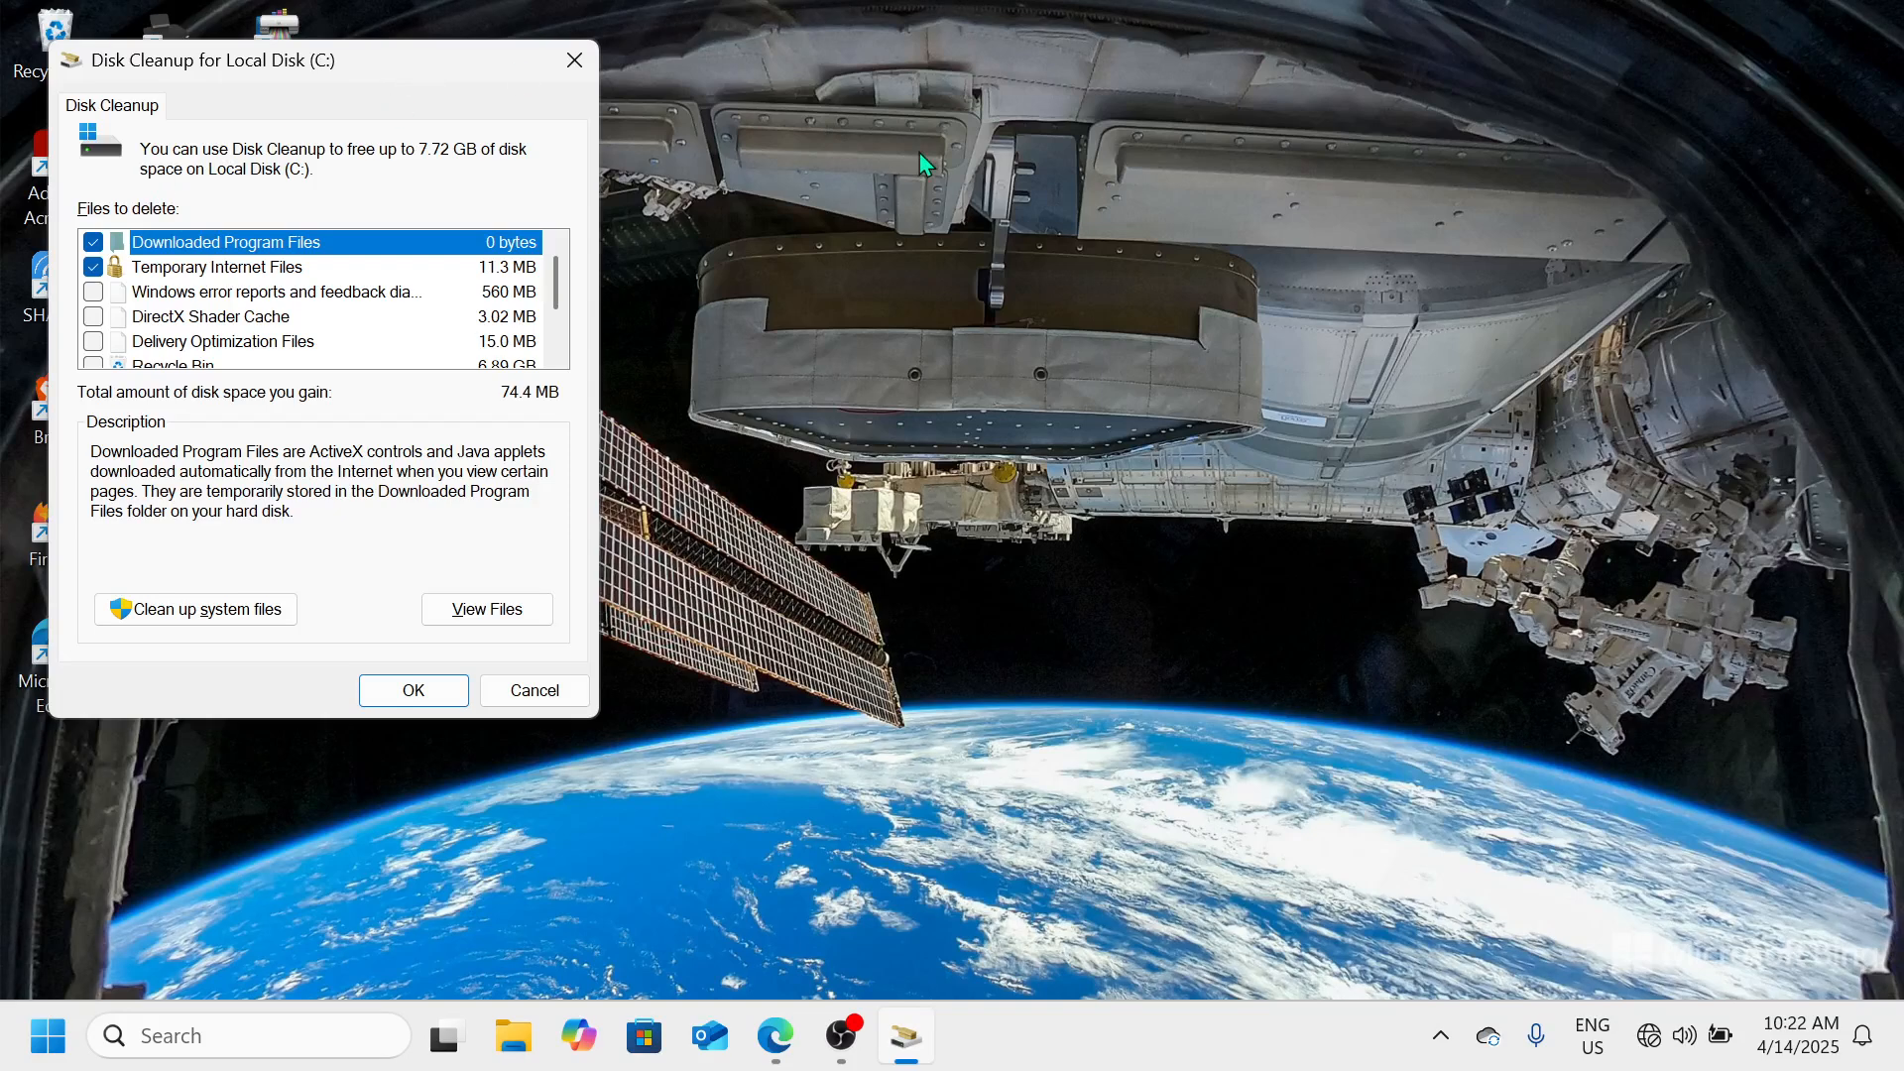
# Examine the categories of files to delete in Disk Cleanup, including Windows error reports, and close it without cleaning
pyautogui.moveTo(424, 74); pyautogui.dragTo(961, 111)
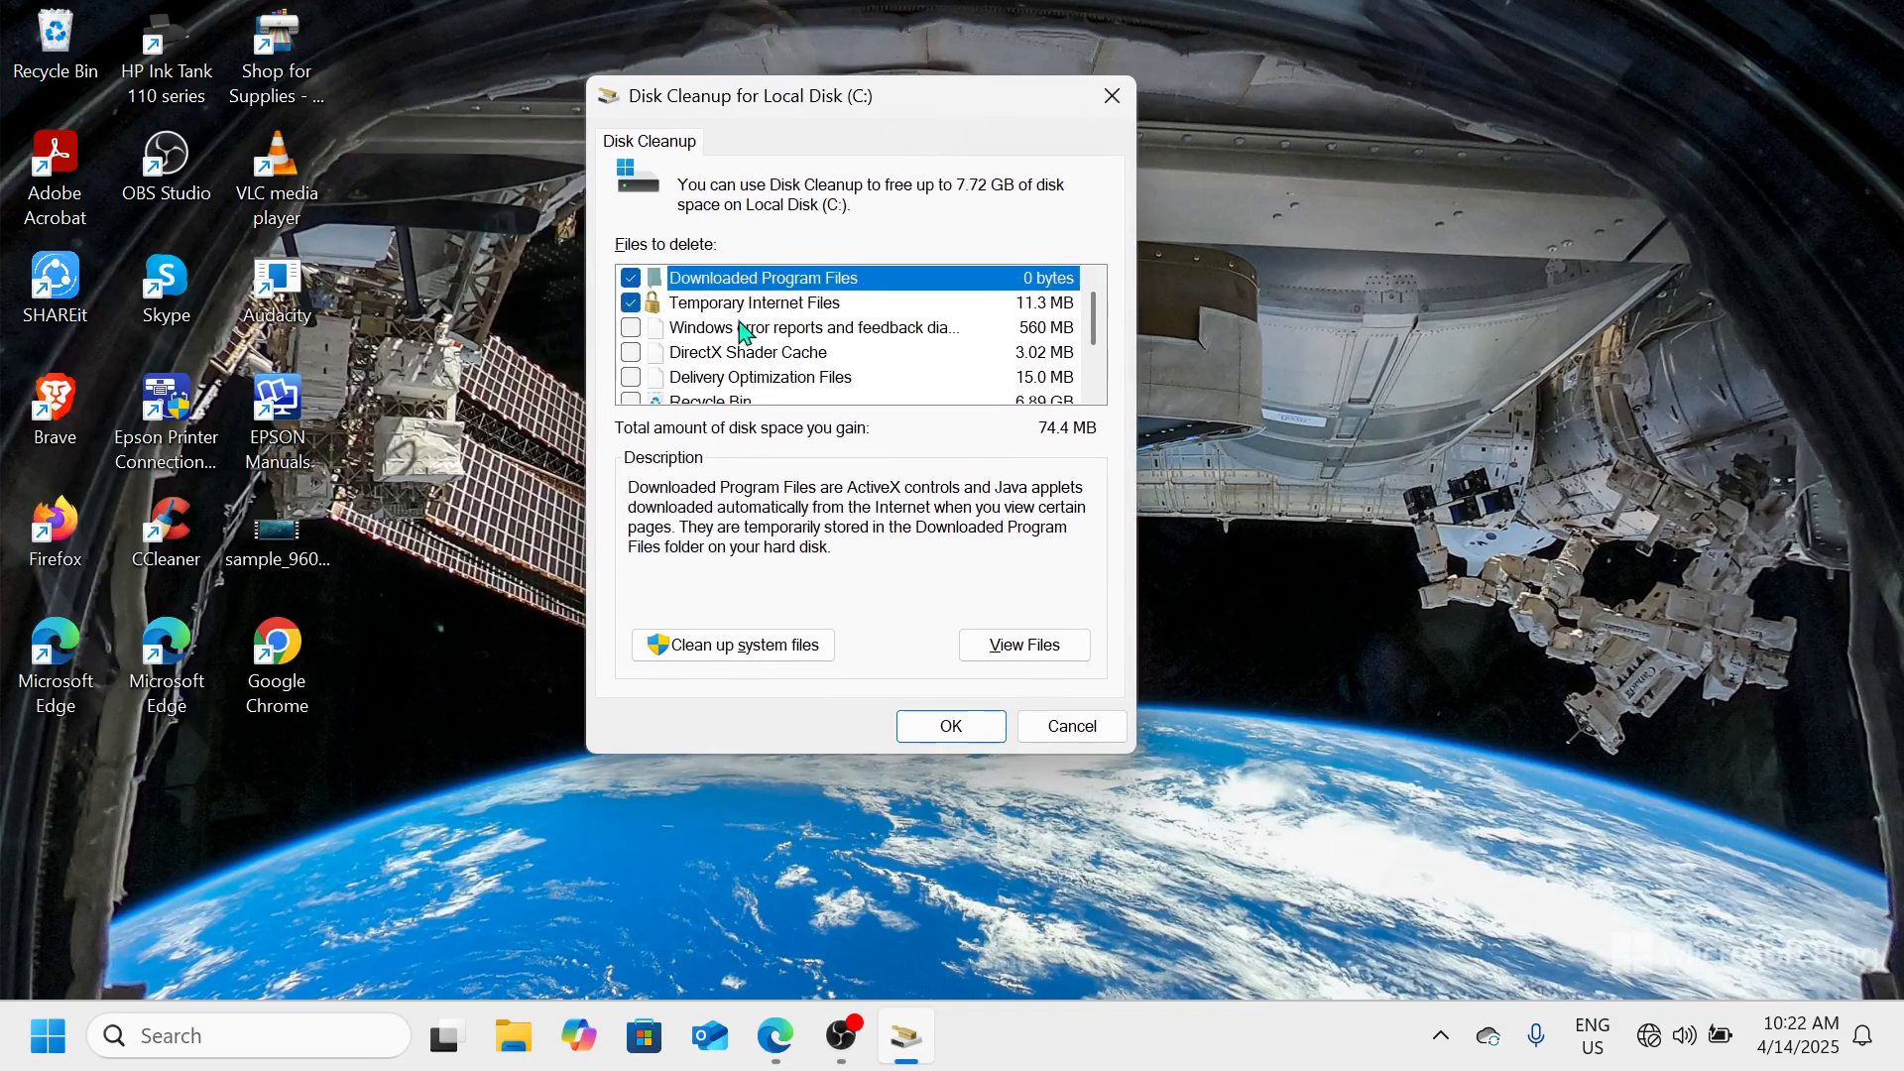
pyautogui.click(699, 332)
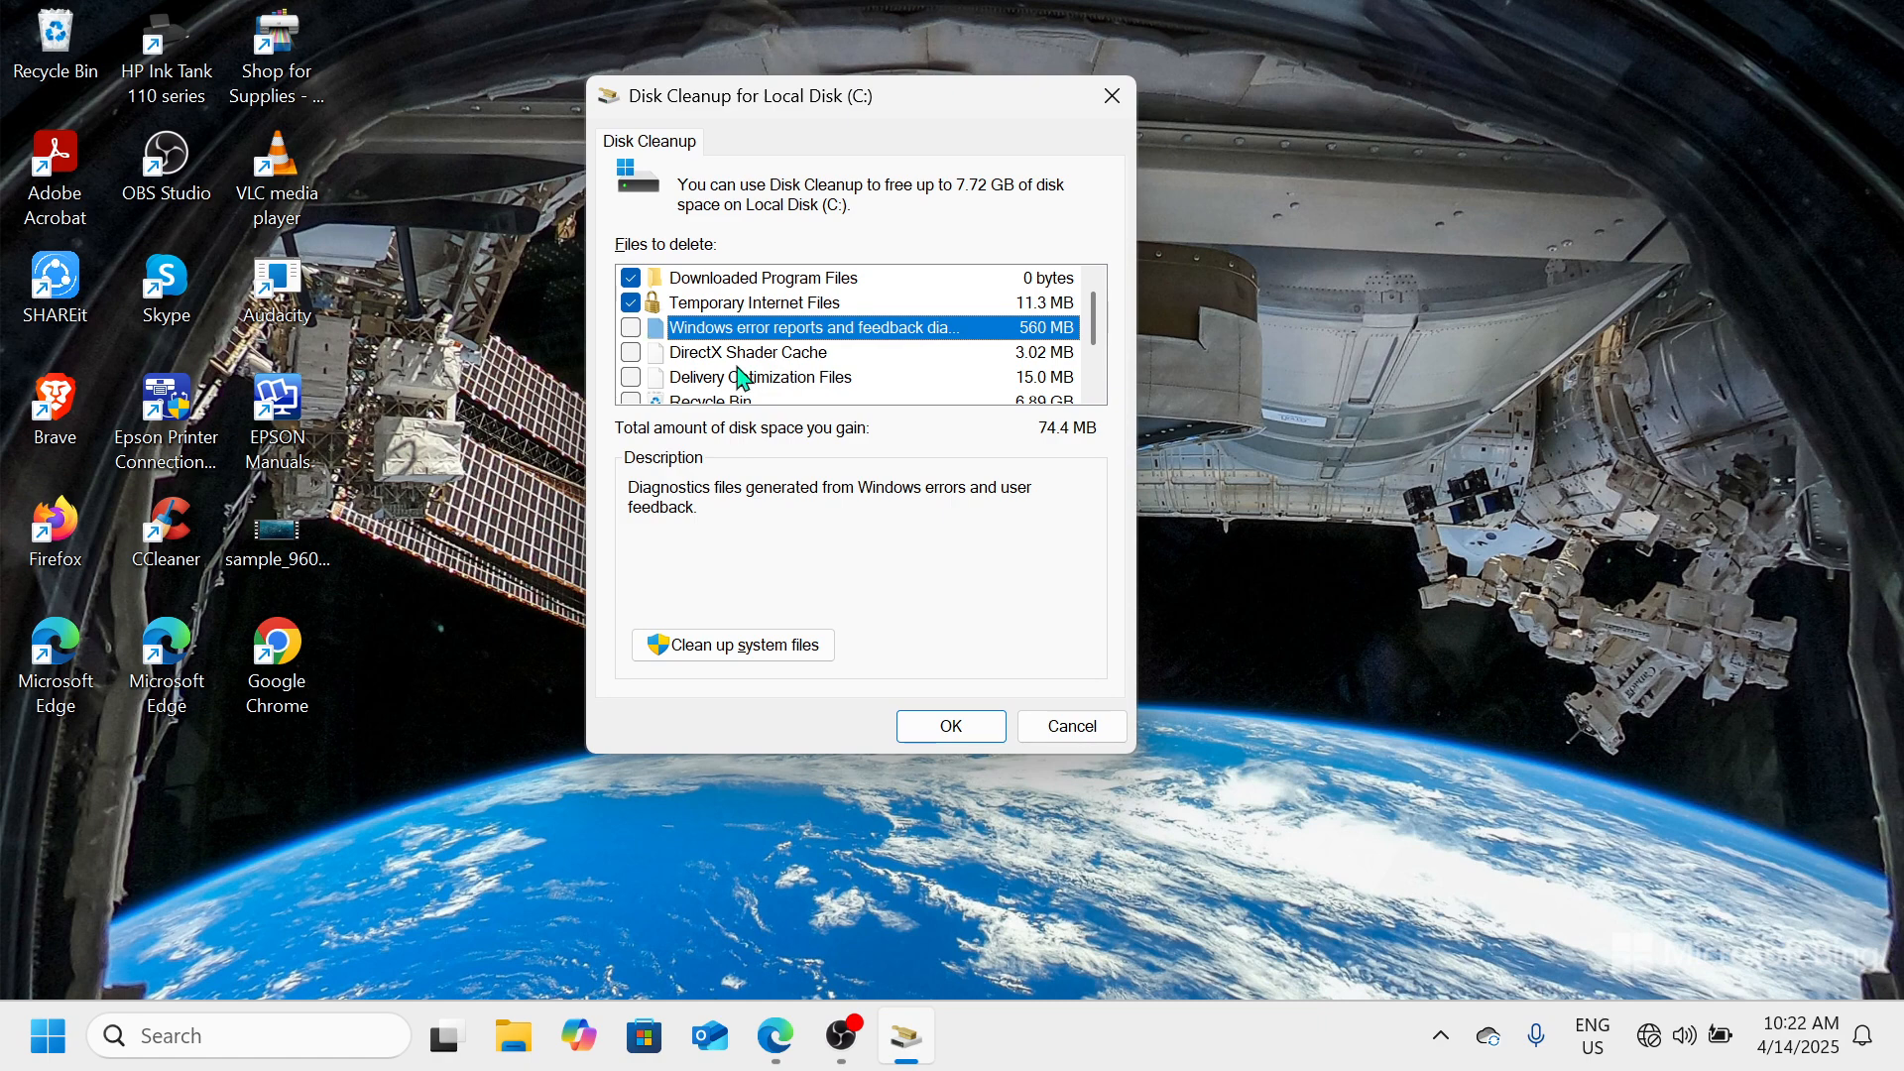
pyautogui.scroll(-1, 744, 377)
pyautogui.scroll(1, 744, 376)
pyautogui.scroll(-1, 742, 377)
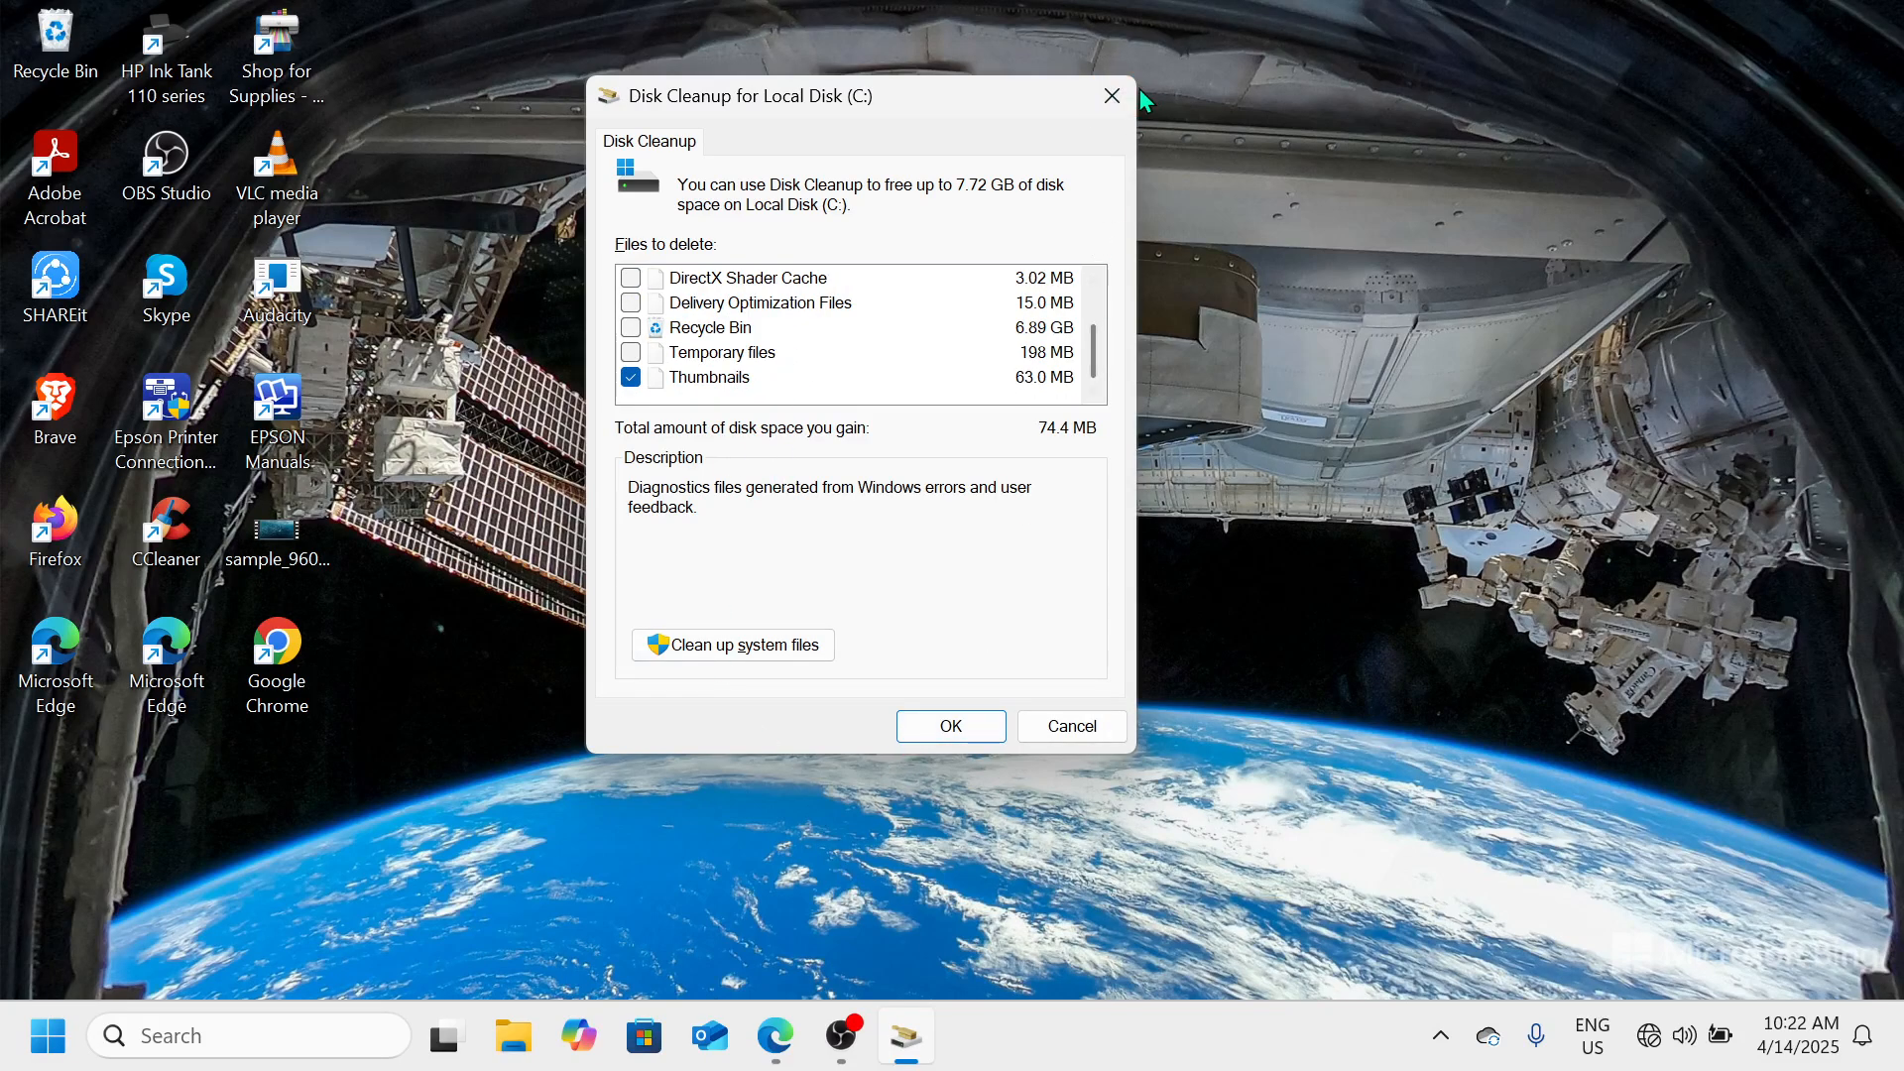
pyautogui.click(1108, 96)
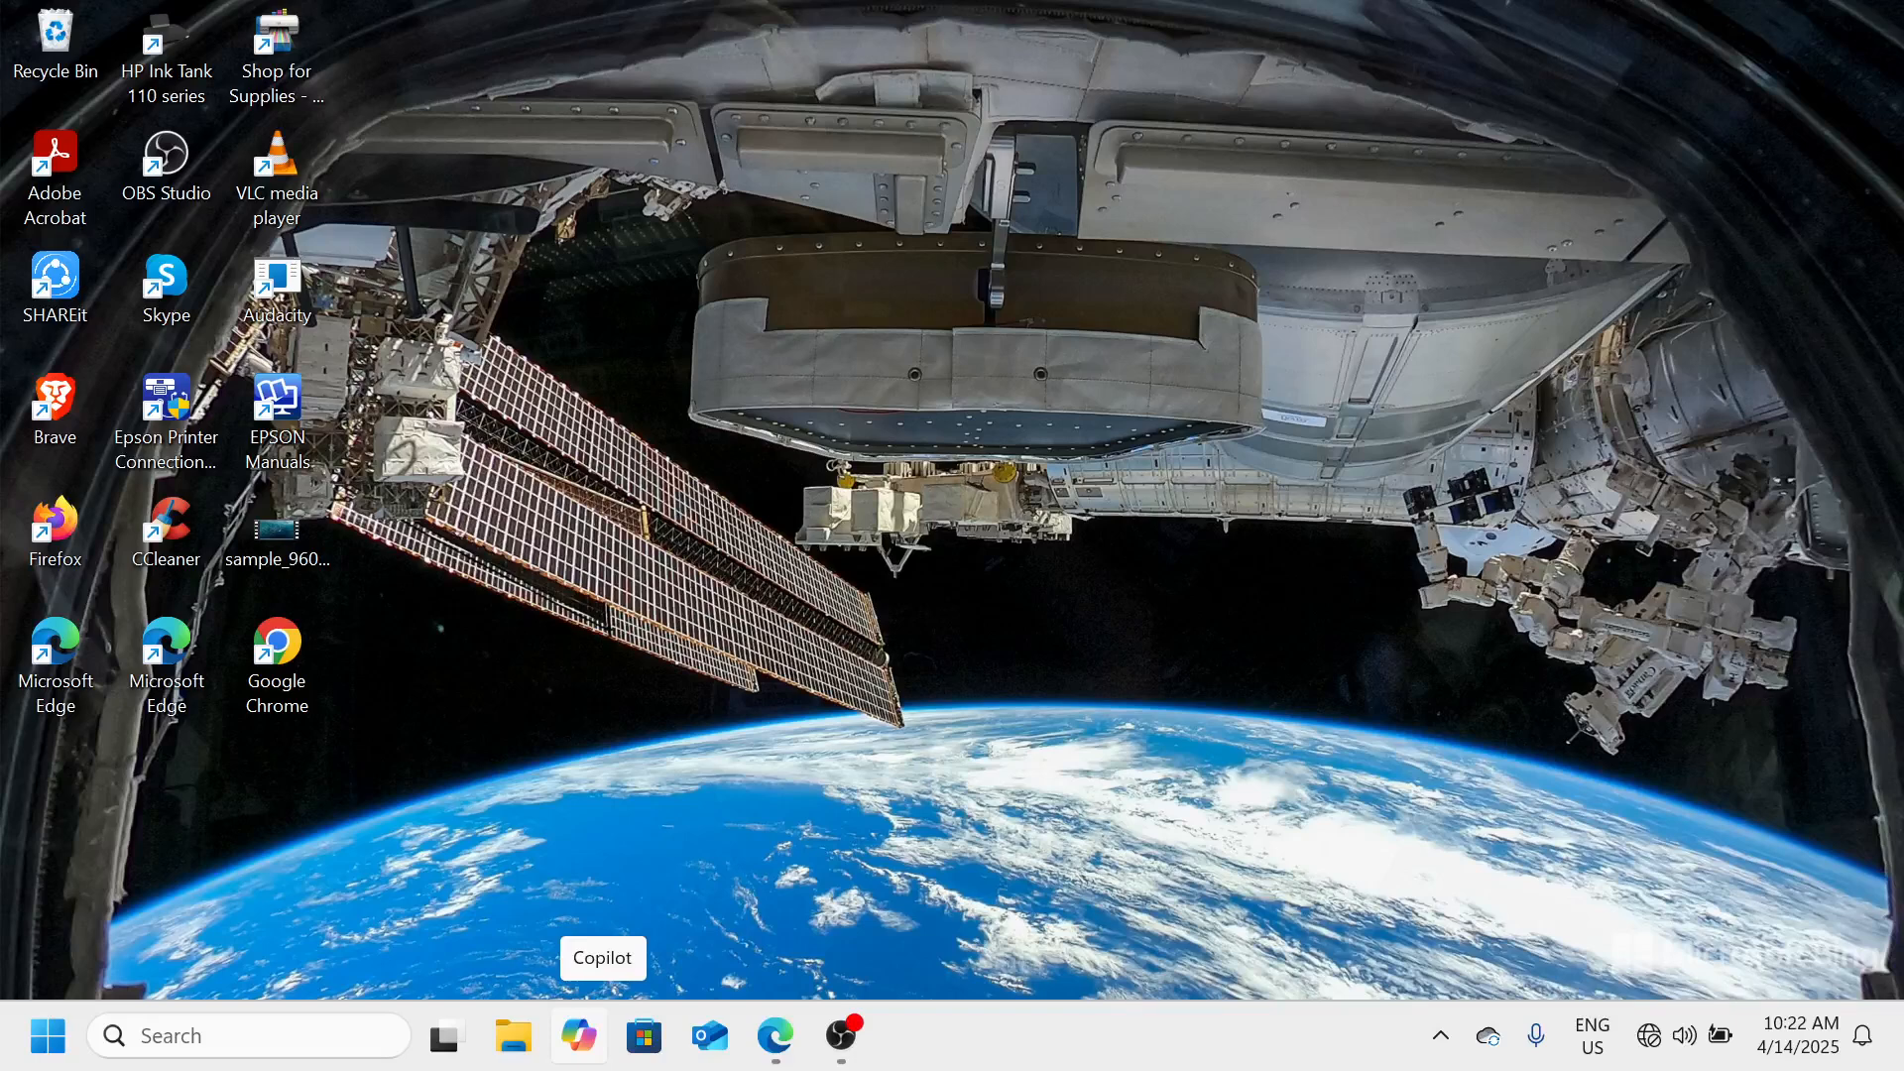
pyautogui.click(842, 1032)
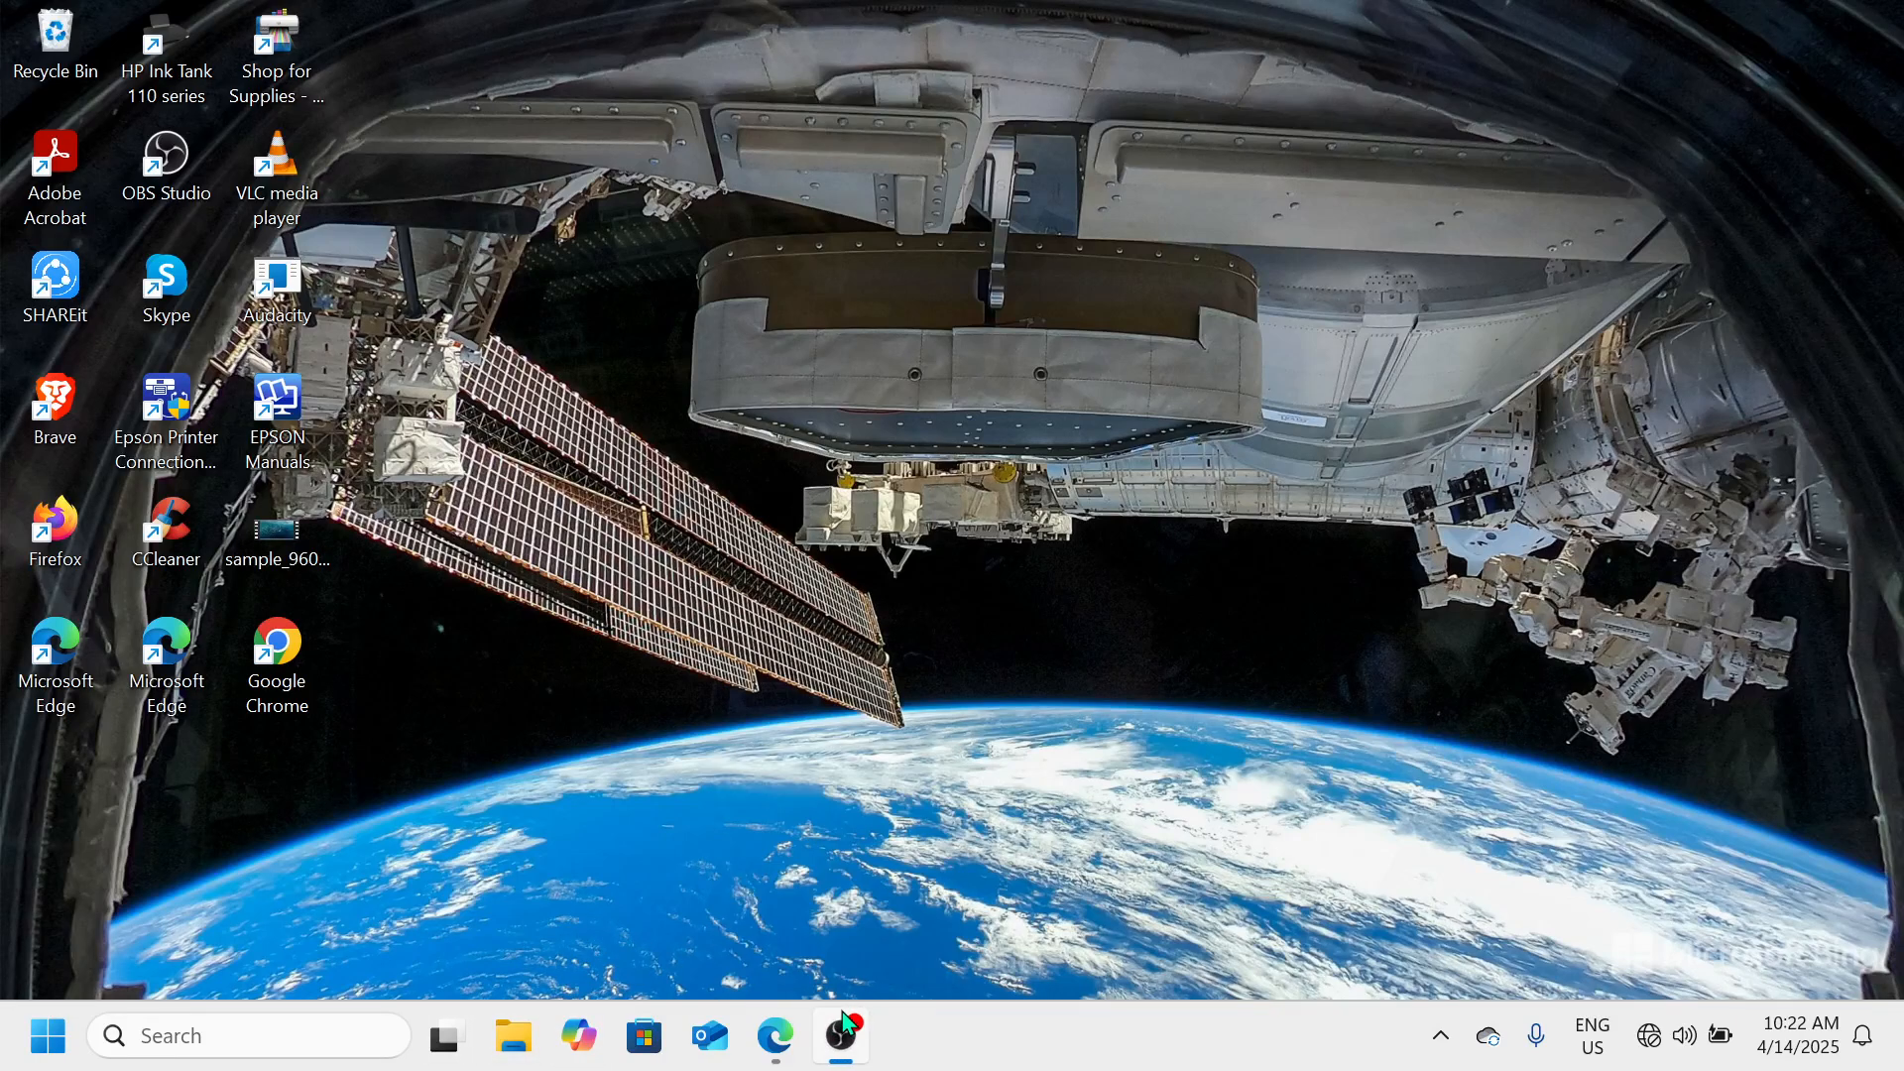